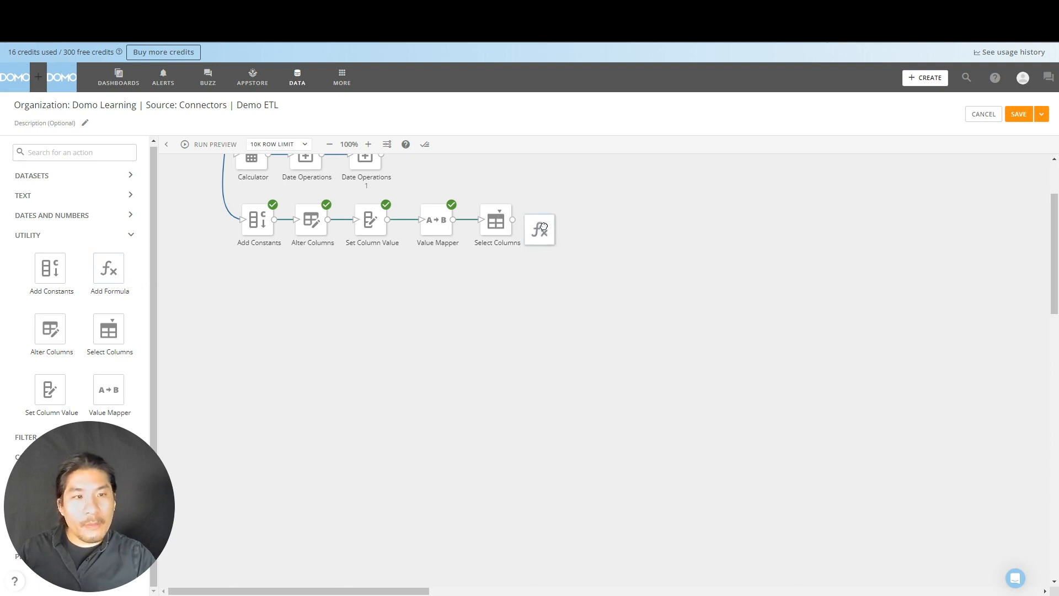
# - Place the Add Formula tile after Select Columns and add all columns to the Select Columns configuration
pyautogui.click(562, 203)
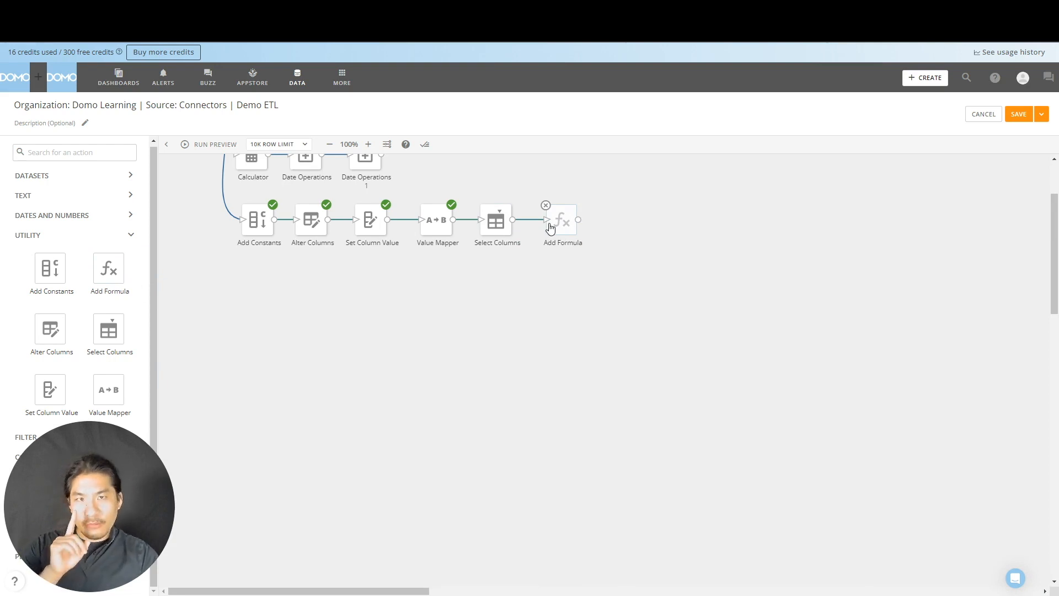
pyautogui.click(496, 224)
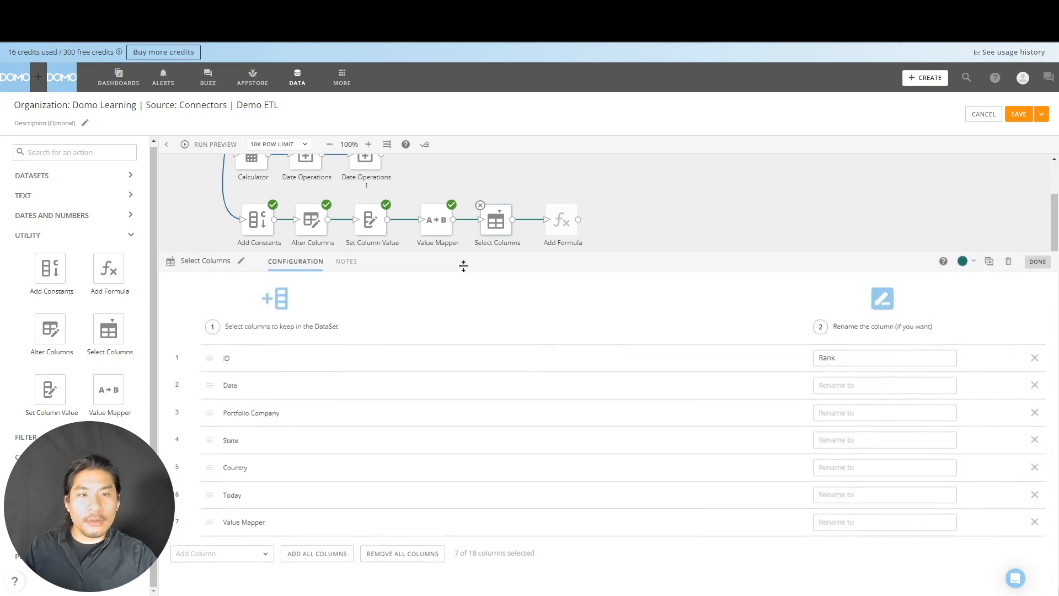
pyautogui.click(318, 558)
pyautogui.scroll(-5, 308, 391)
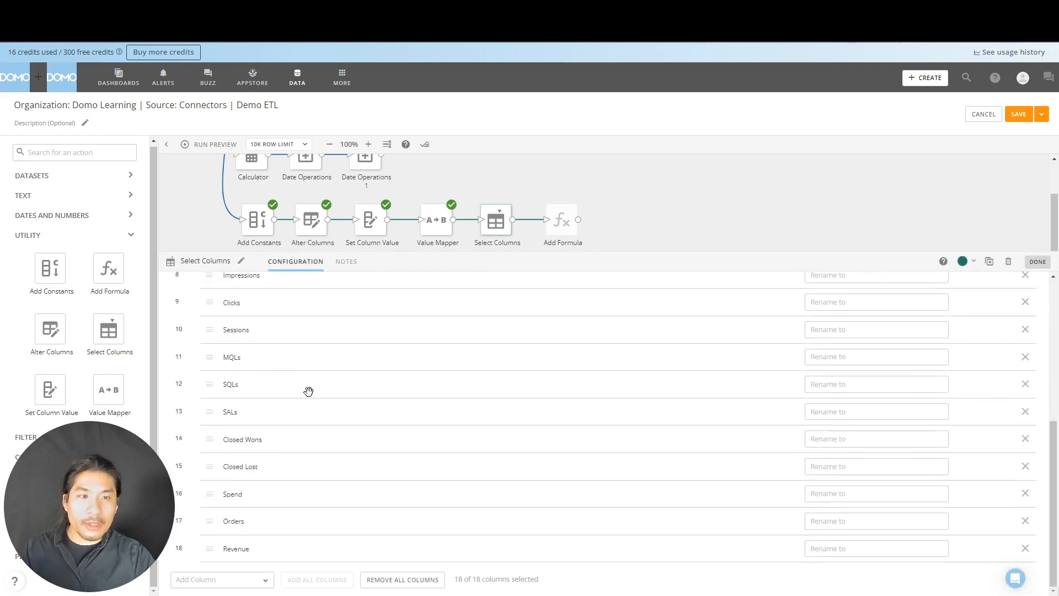
pyautogui.scroll(-3, 596, 227)
pyautogui.scroll(2, 596, 241)
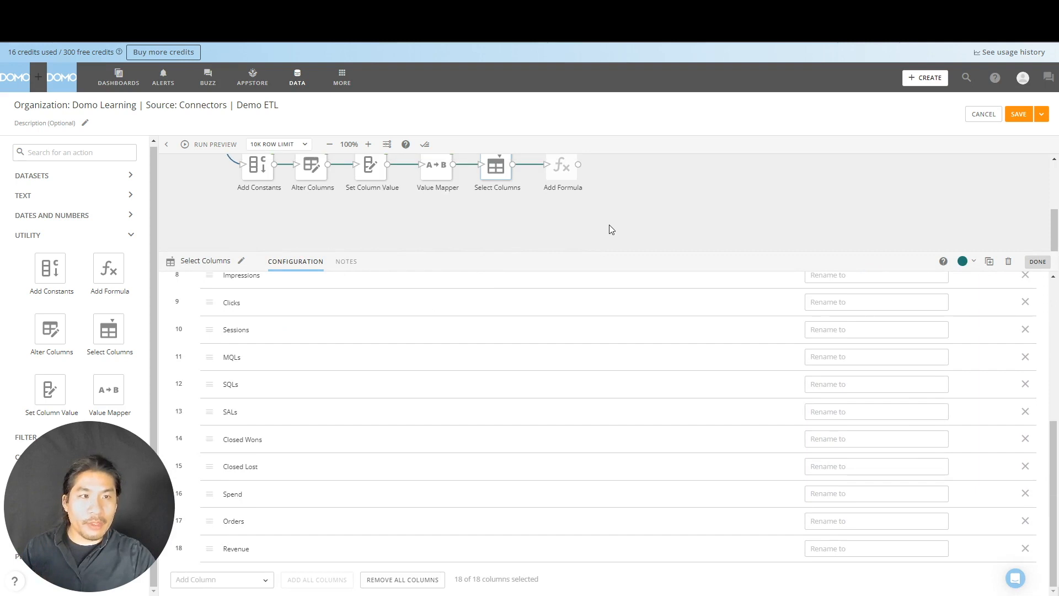
# - Open the Add Formula tile's configuration and name its output column "Test Formula"
pyautogui.click(609, 229)
pyautogui.click(562, 165)
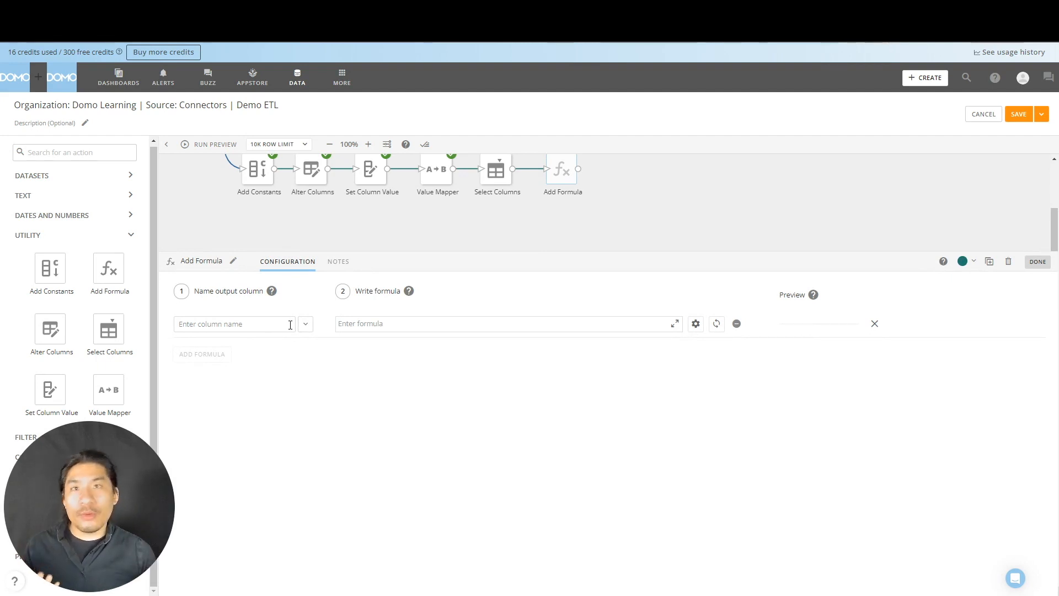
pyautogui.click(290, 325)
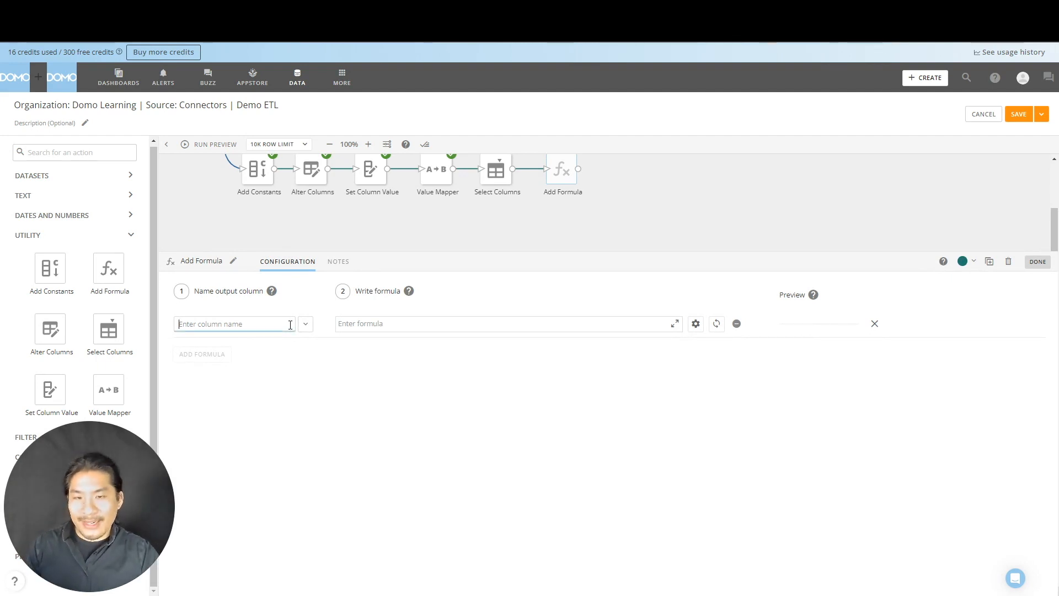
pyautogui.write('Test Fom')
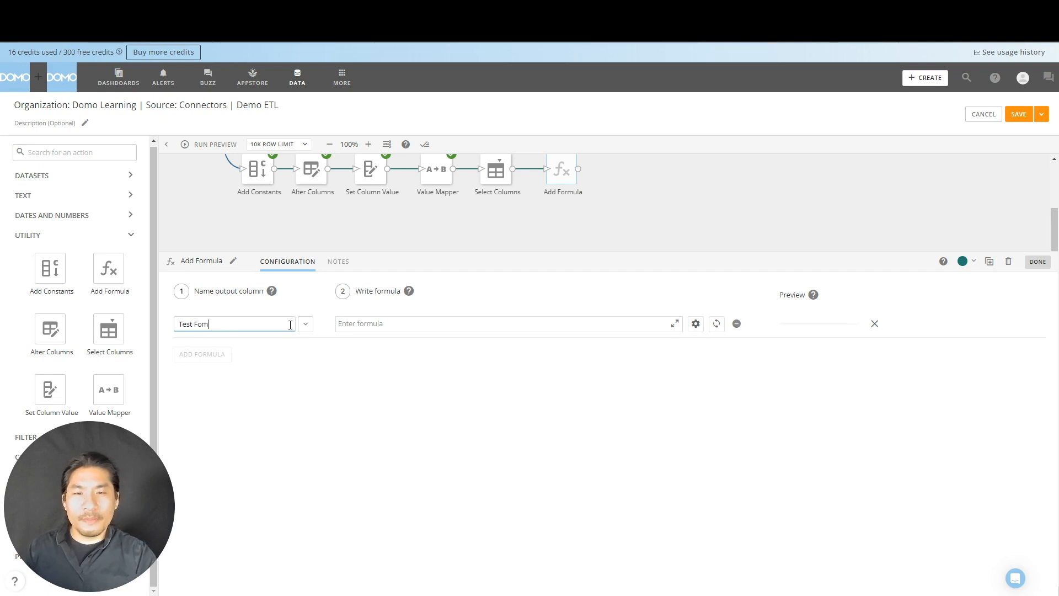
pyautogui.press('BackSpace')
pyautogui.write('rmula')
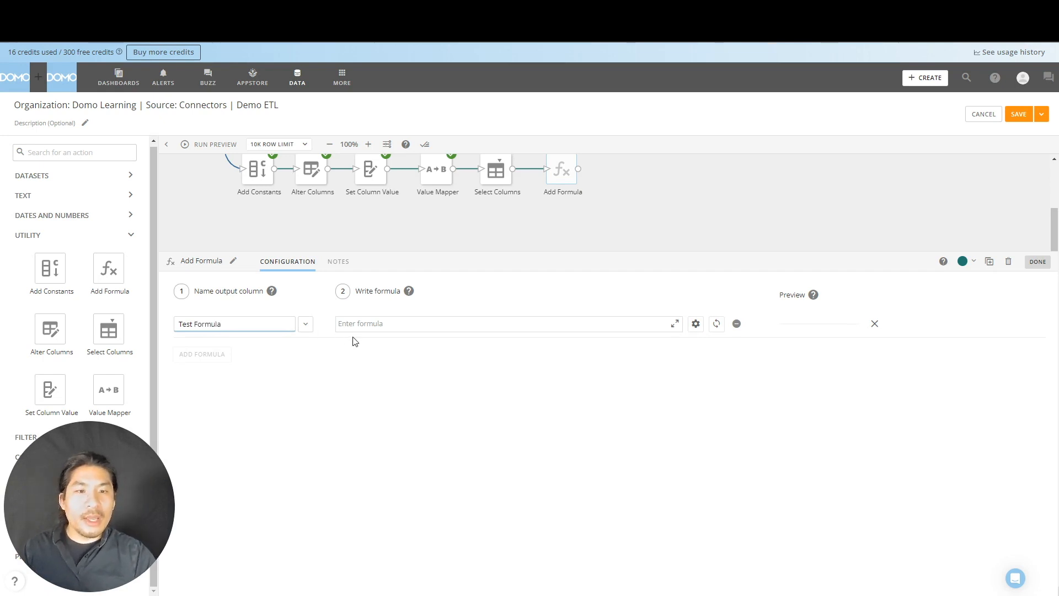
pyautogui.click(373, 332)
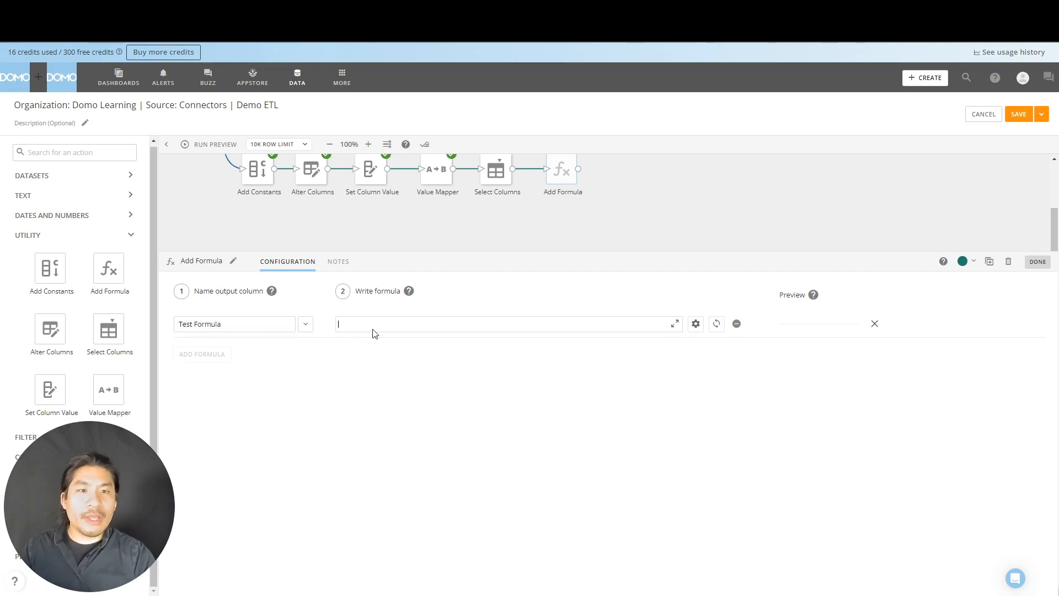
pyautogui.write('Case when')
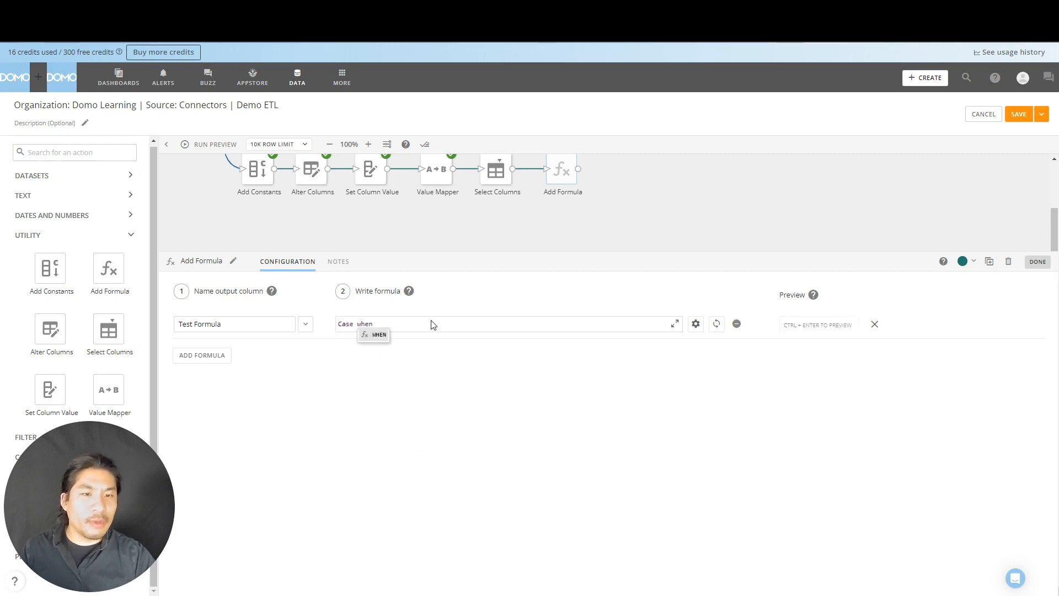
pyautogui.press('BackSpace')
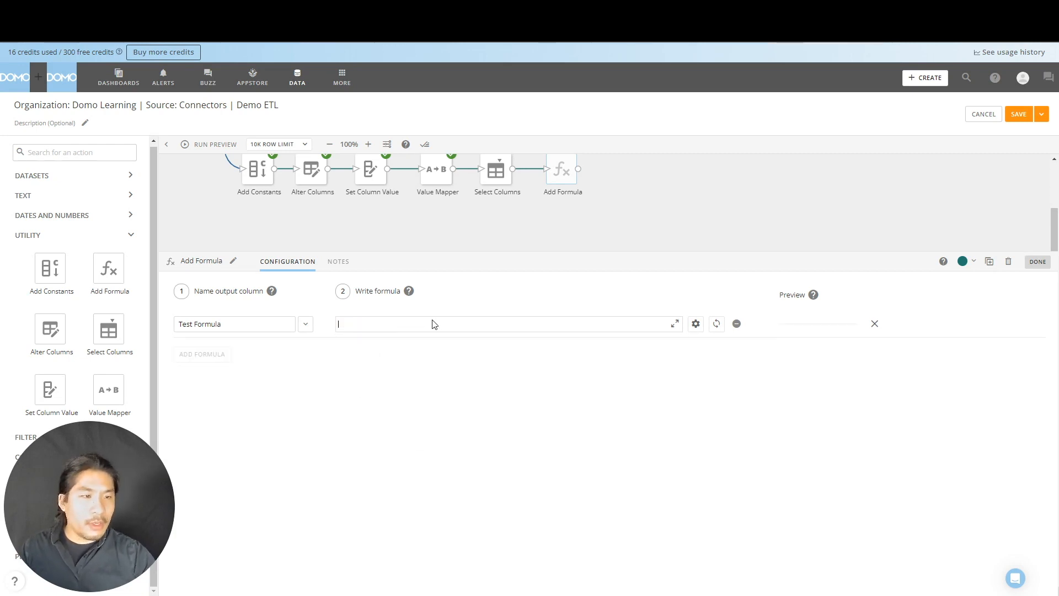
# - Open the expanded formula editor for Test Formula and look through the function categories and the full function list
pyautogui.click(675, 324)
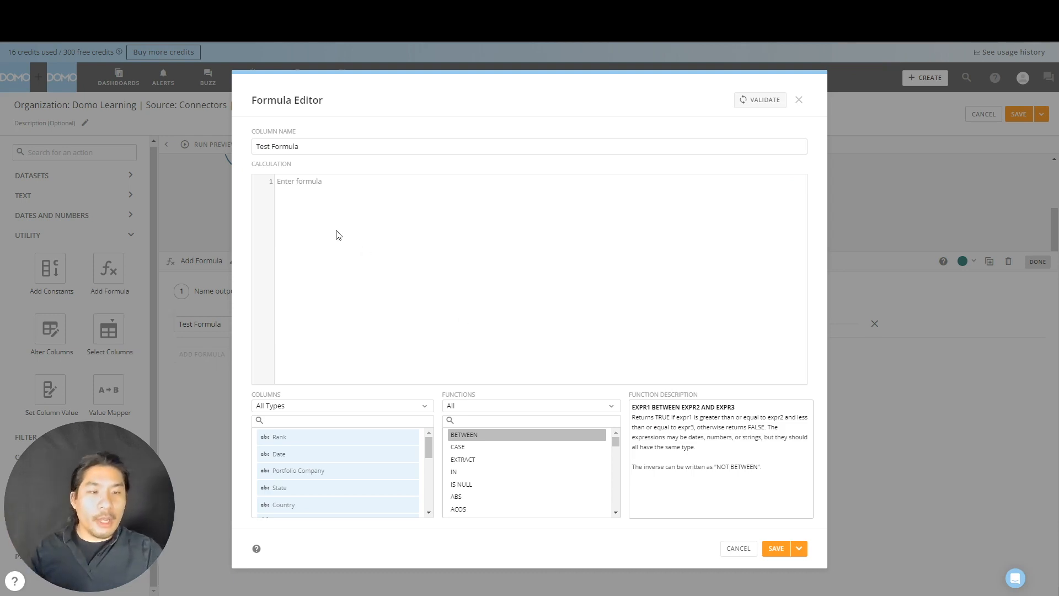
pyautogui.click(491, 408)
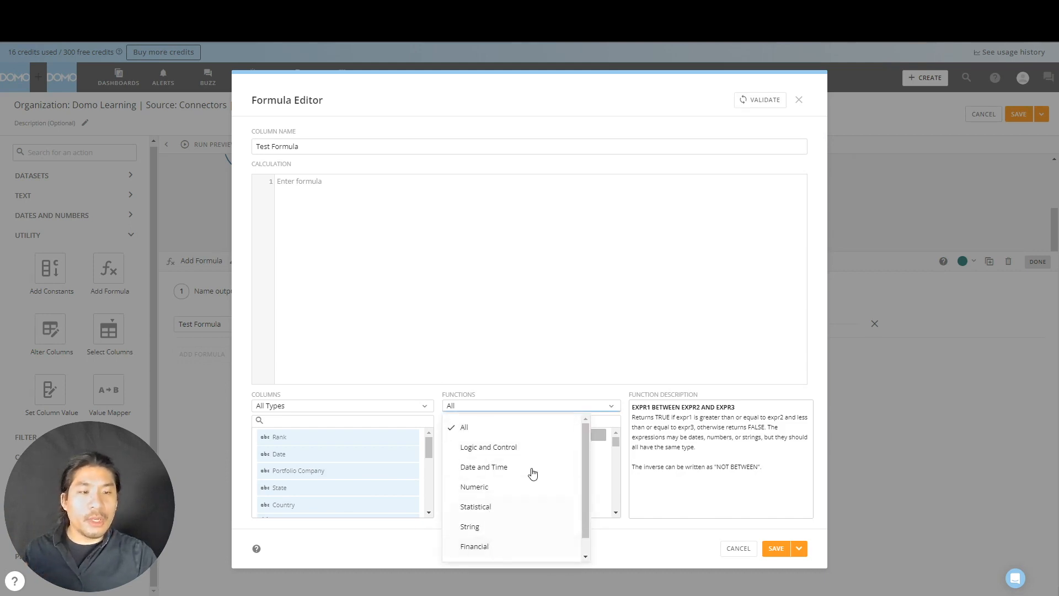
pyautogui.click(602, 324)
pyautogui.scroll(-10, 598, 466)
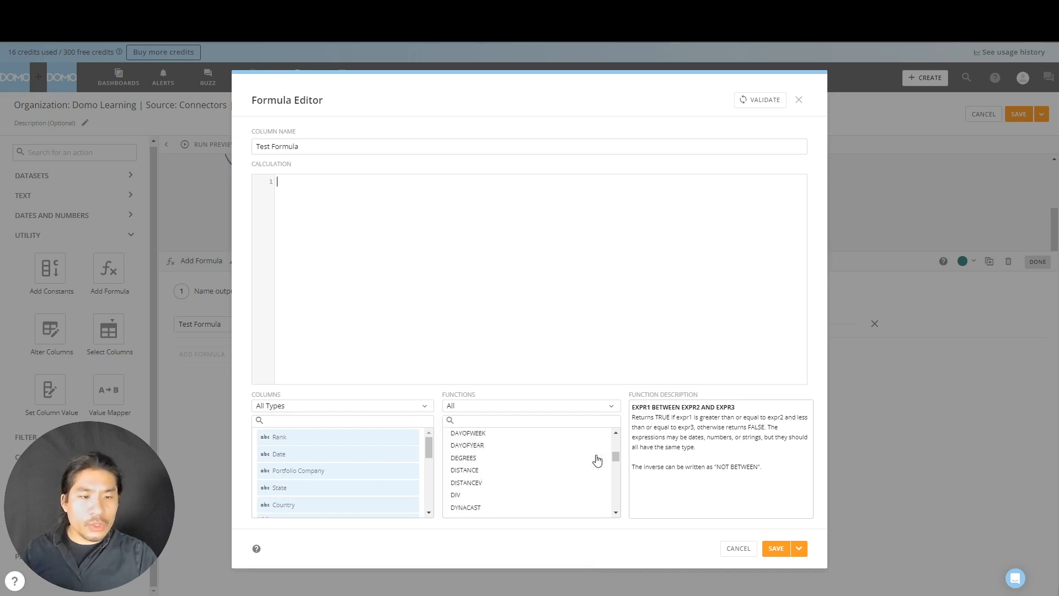
pyautogui.scroll(-10, 597, 459)
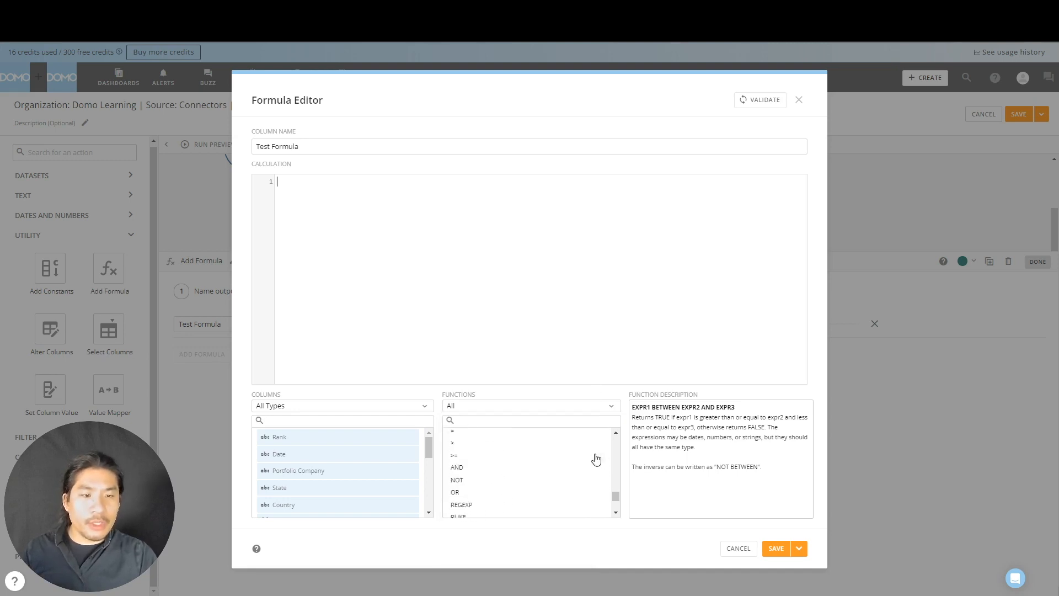
# - Filter the functions to String, search them for "up" and view the description of the UPPER function
pyautogui.click(584, 405)
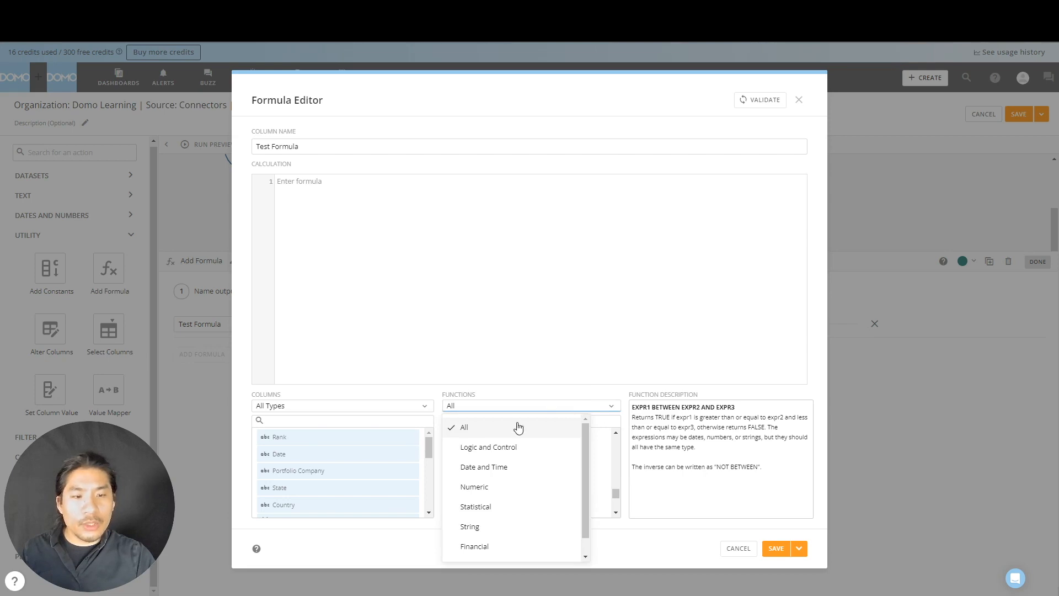
pyautogui.click(483, 529)
pyautogui.click(497, 424)
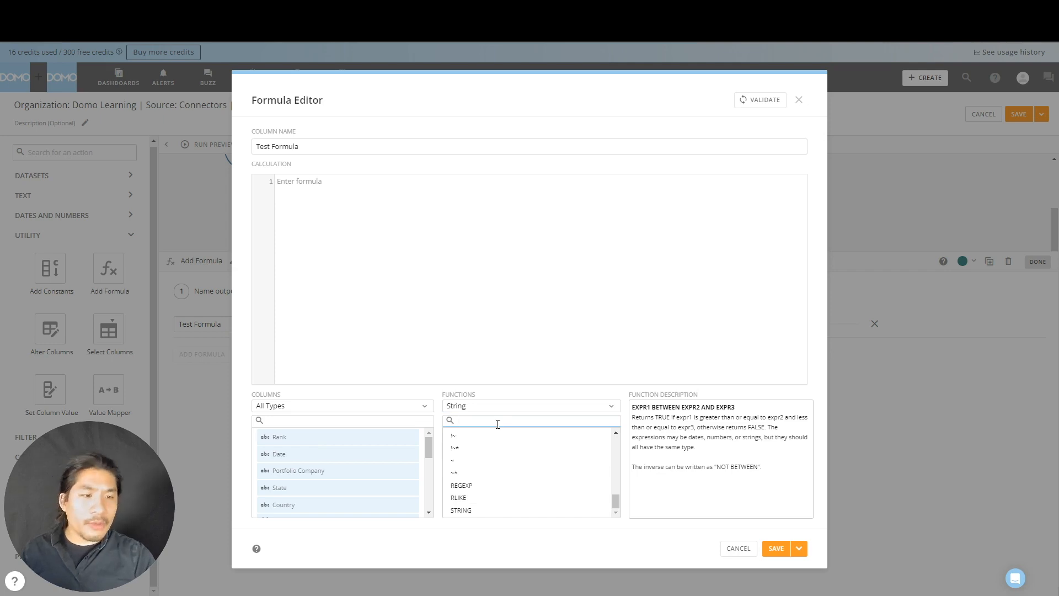
pyautogui.write('up')
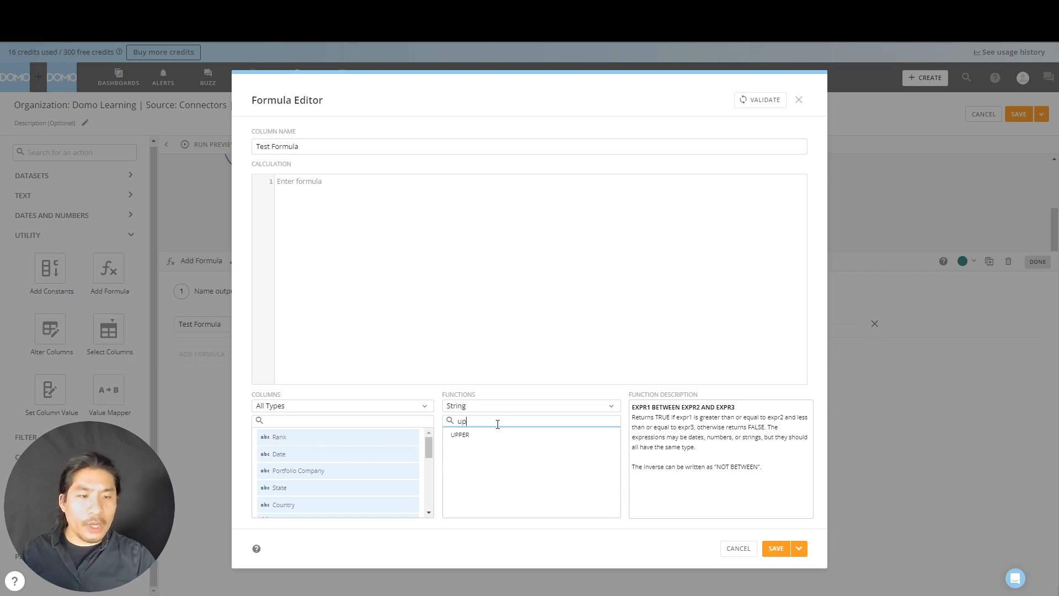
pyautogui.click(510, 436)
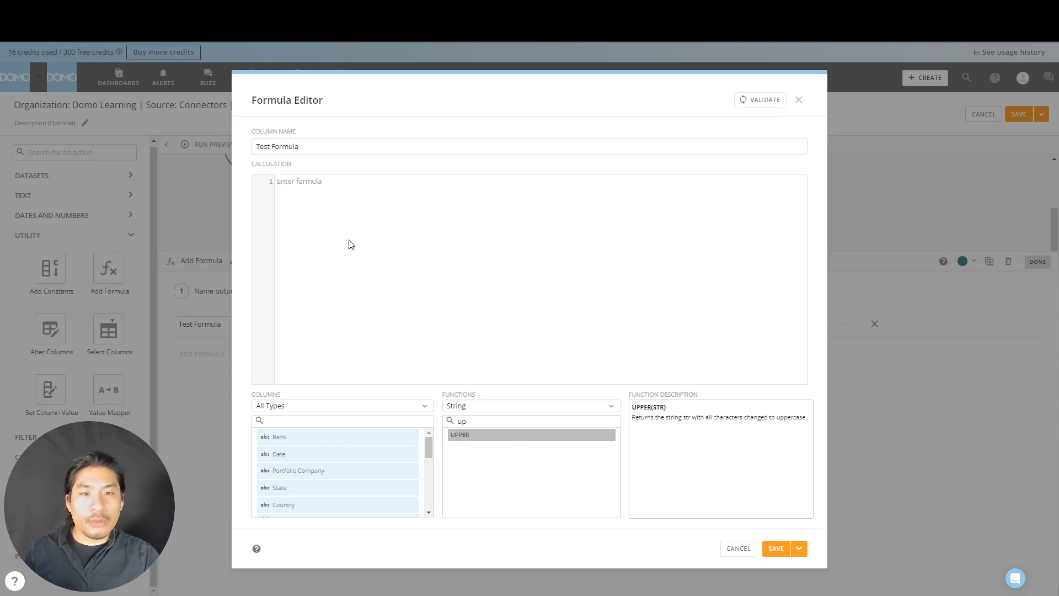
pyautogui.doubleClick(476, 436)
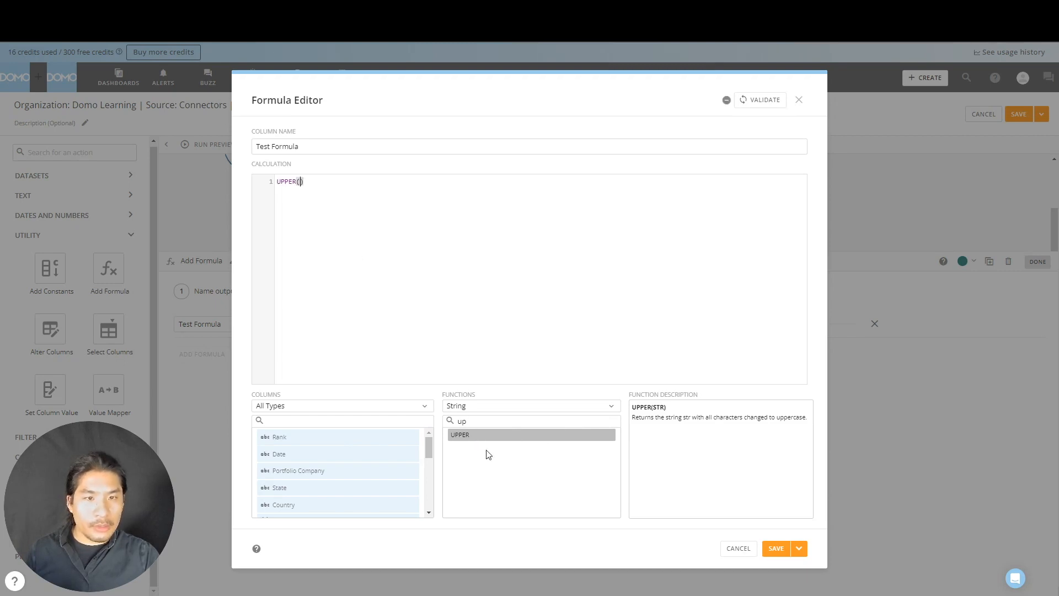
pyautogui.tripleClick(326, 183)
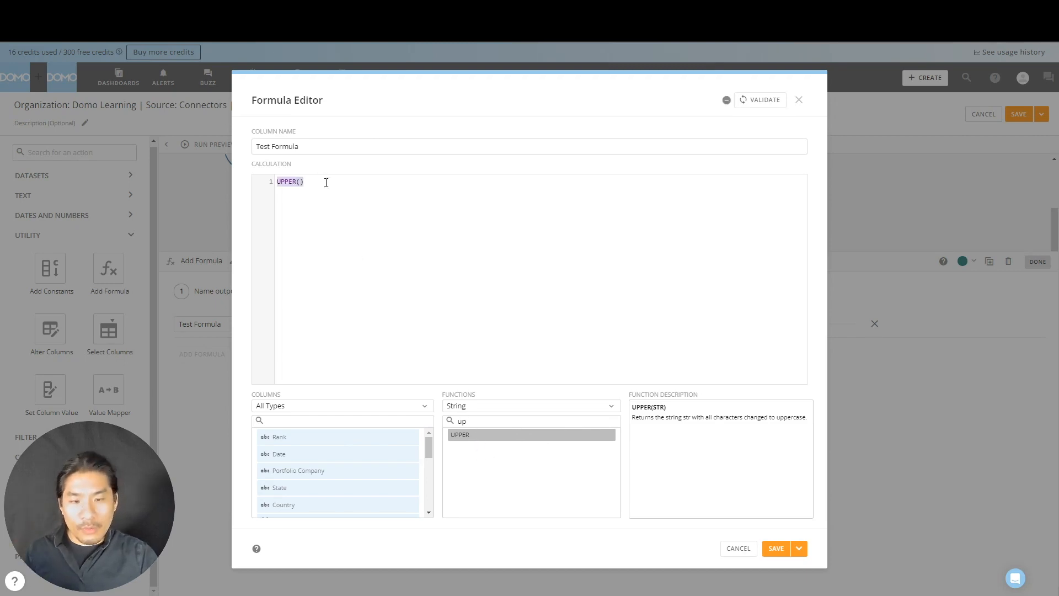
pyautogui.press('BackSpace')
# - Write the calculation UPPER(`Country`) using the suggested UPPER function and the Country column, then validate and save it
pyautogui.write('upp')
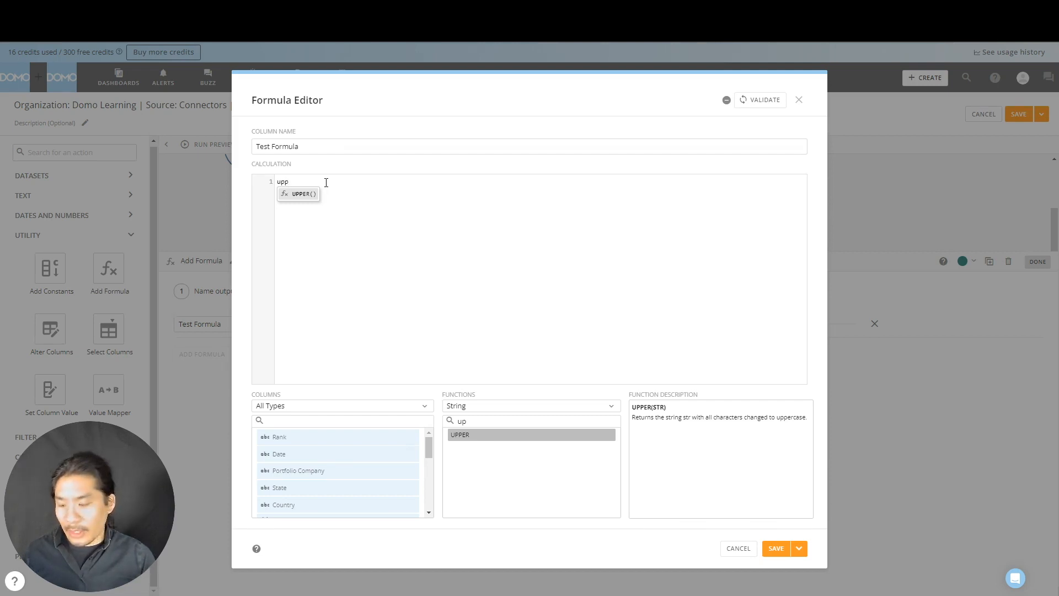
pyautogui.press('Return')
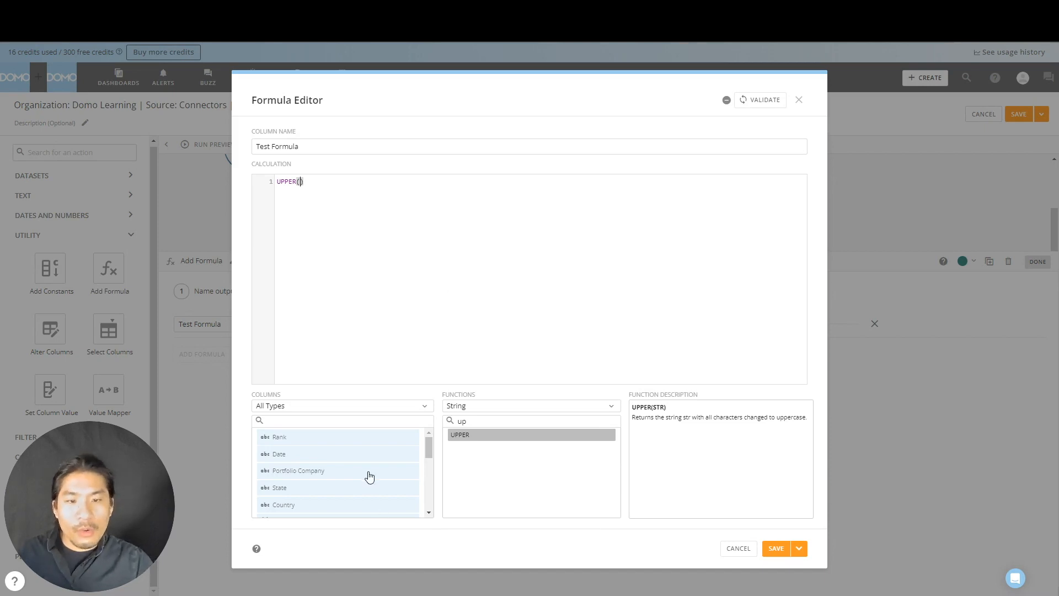
pyautogui.scroll(-3, 361, 463)
pyautogui.scroll(3, 362, 463)
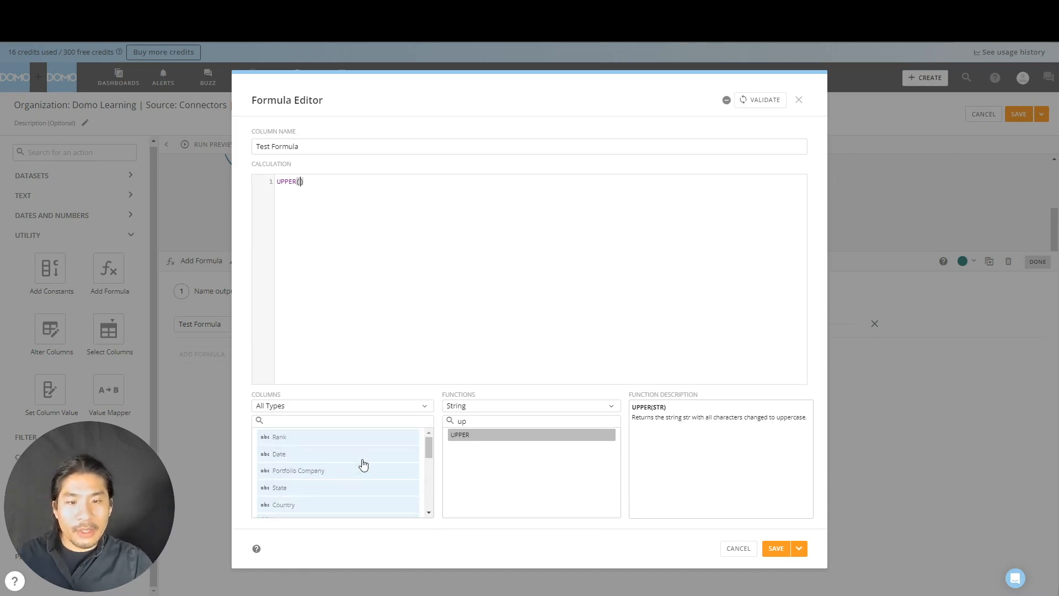
pyautogui.scroll(-3, 348, 452)
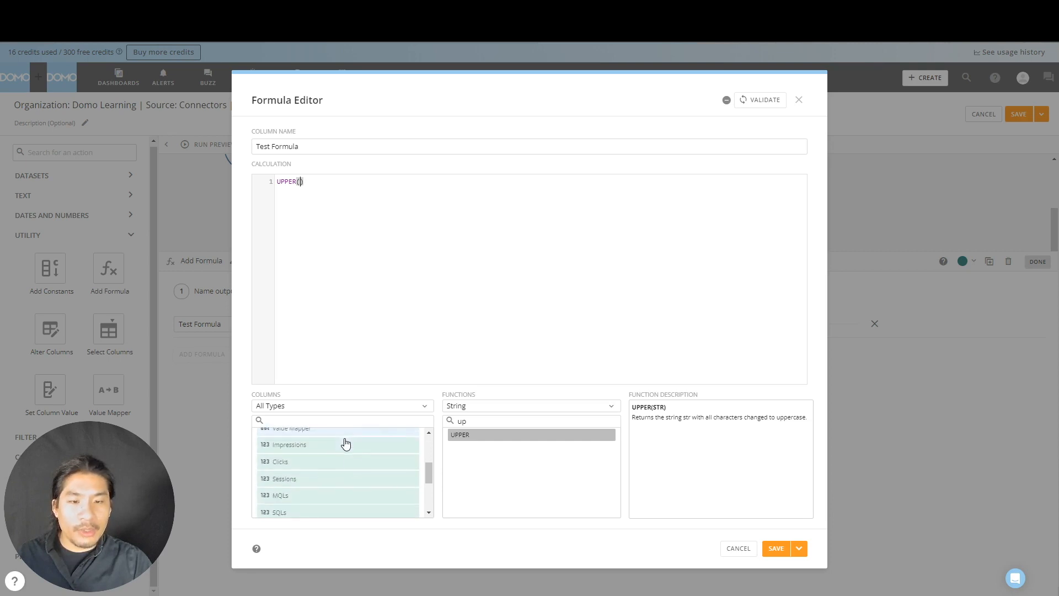
pyautogui.scroll(3, 353, 463)
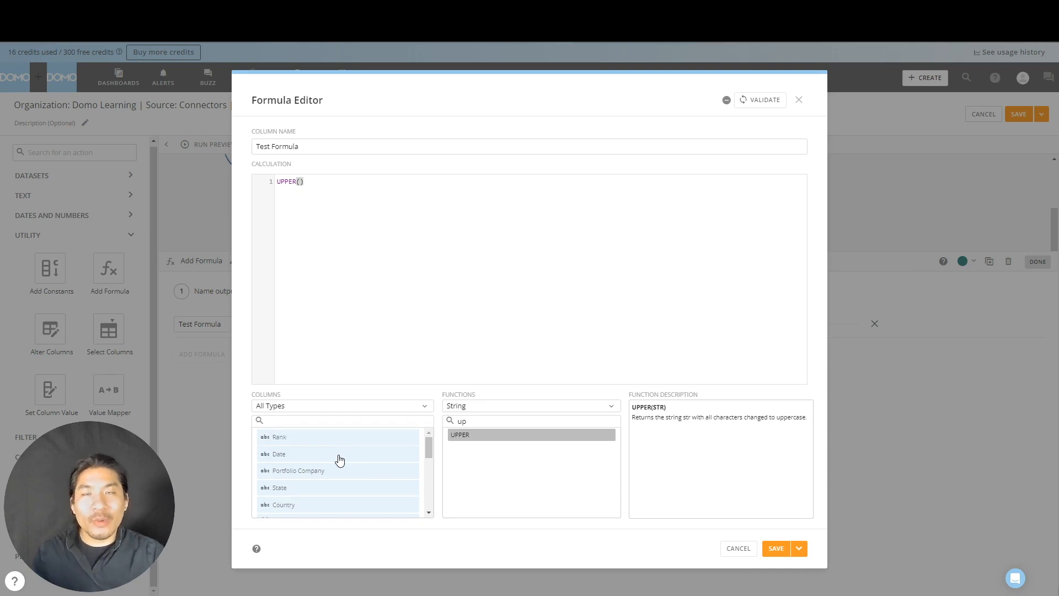
pyautogui.scroll(-3, 339, 460)
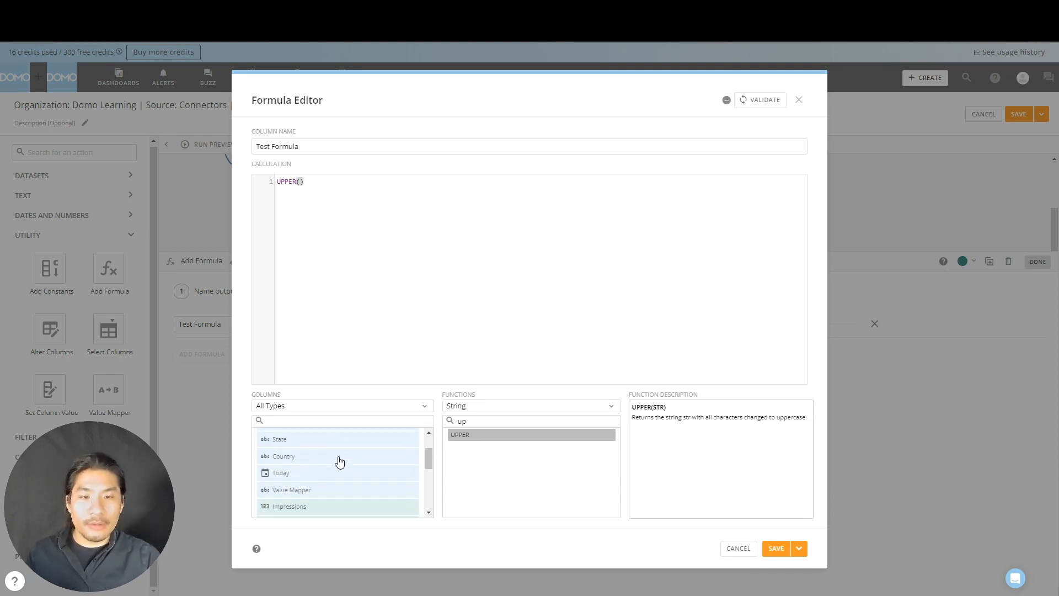
pyautogui.scroll(-2, 339, 462)
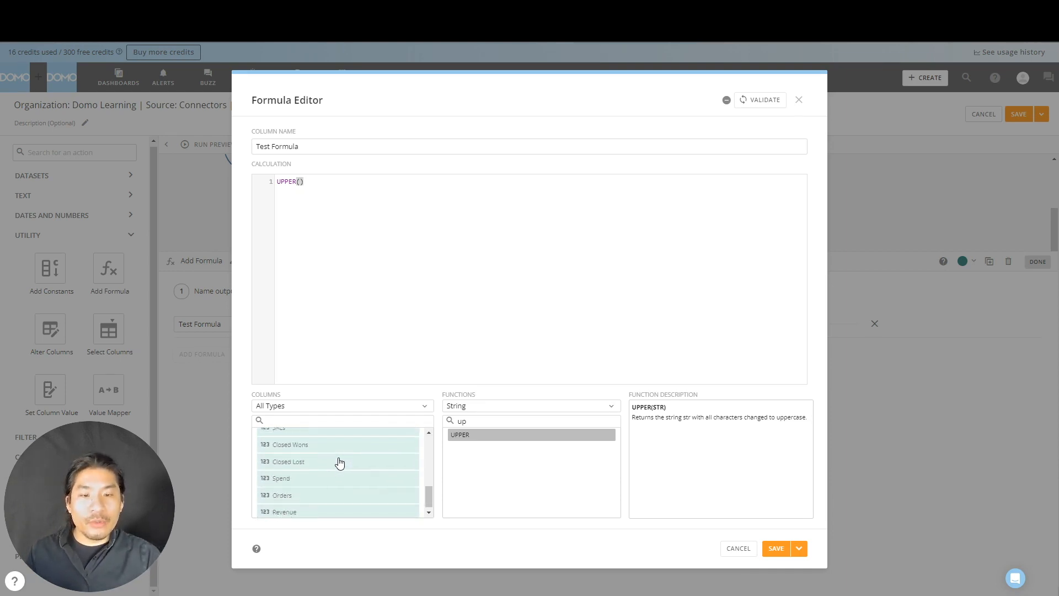
pyautogui.scroll(5, 350, 461)
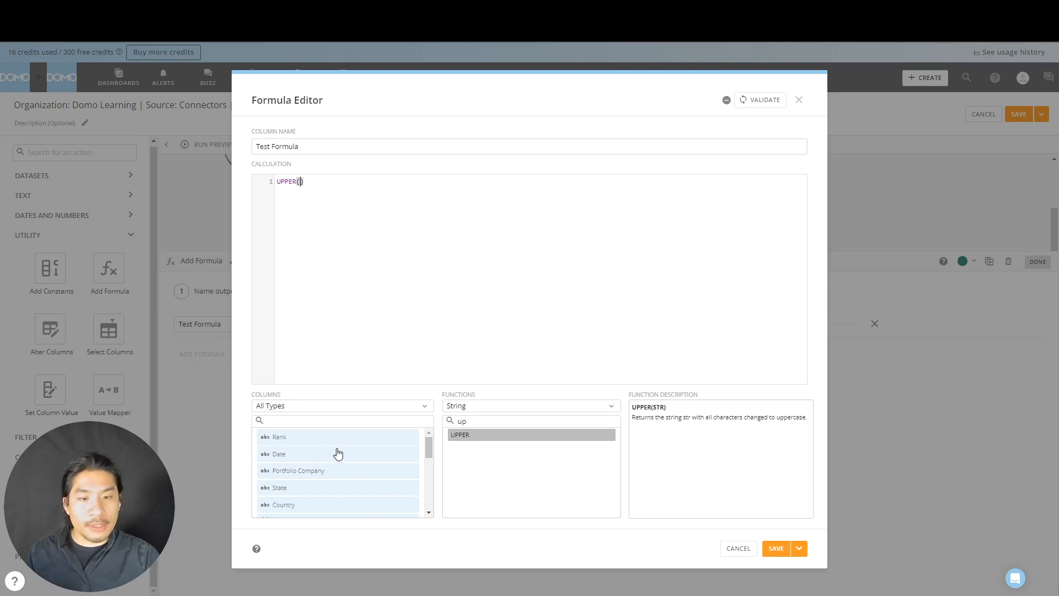
pyautogui.click(342, 510)
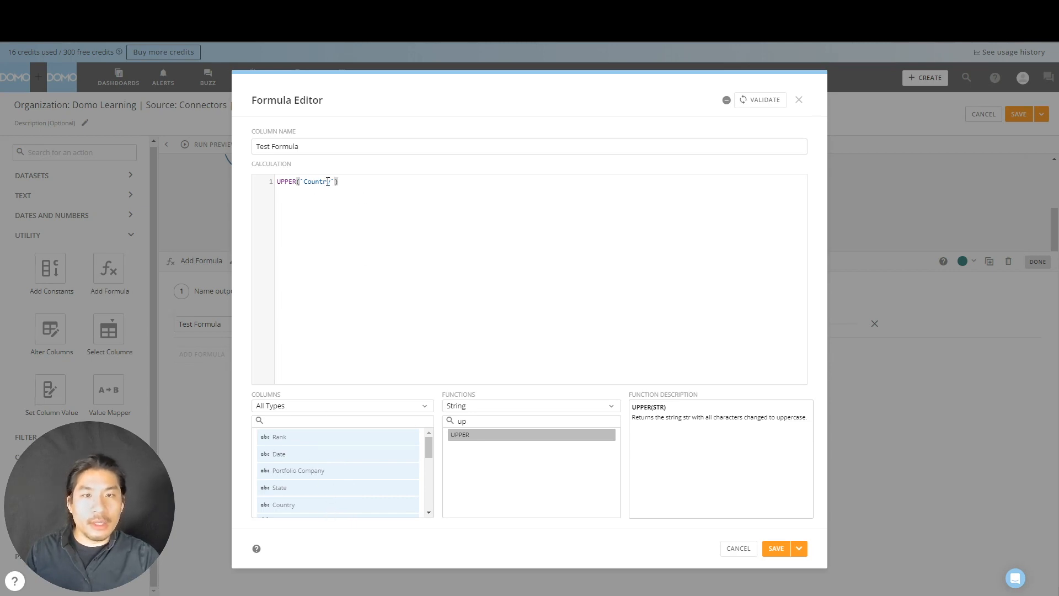
pyautogui.click(776, 100)
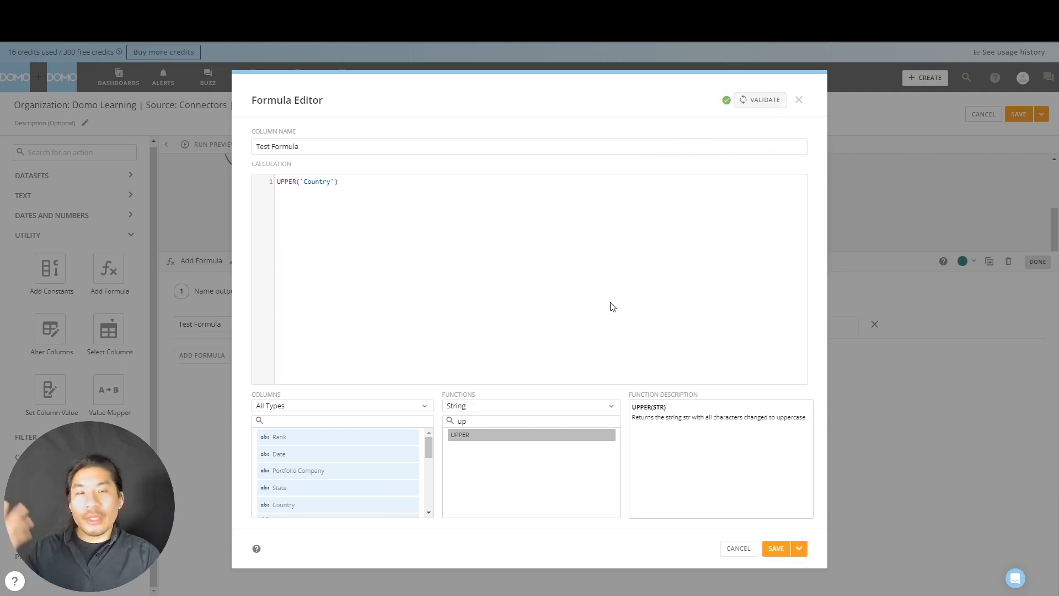
pyautogui.click(746, 549)
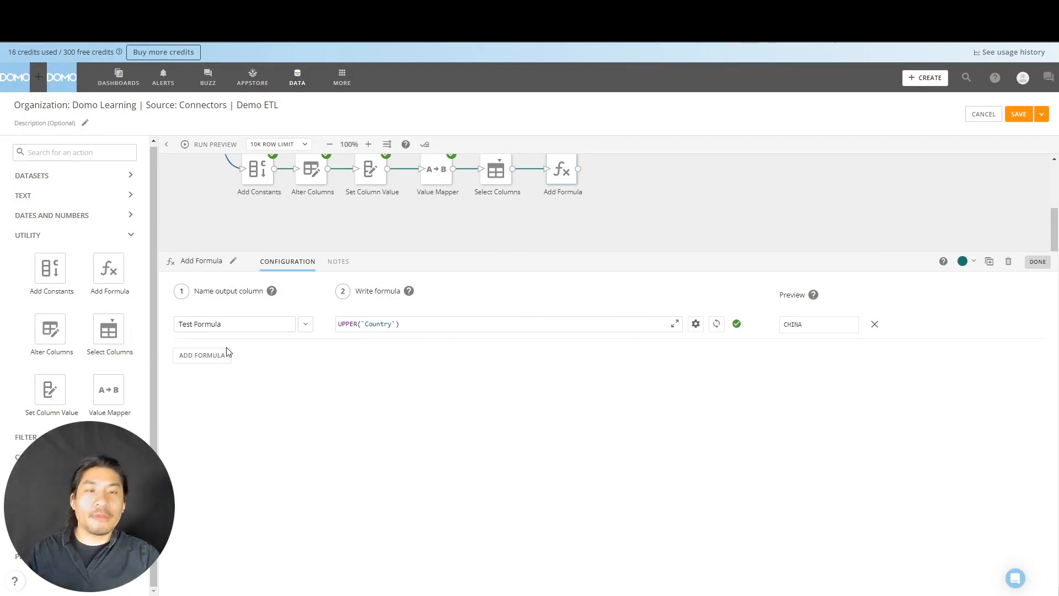
# - Add a second formula row and rename the first formula's output column to "Country"
pyautogui.click(207, 358)
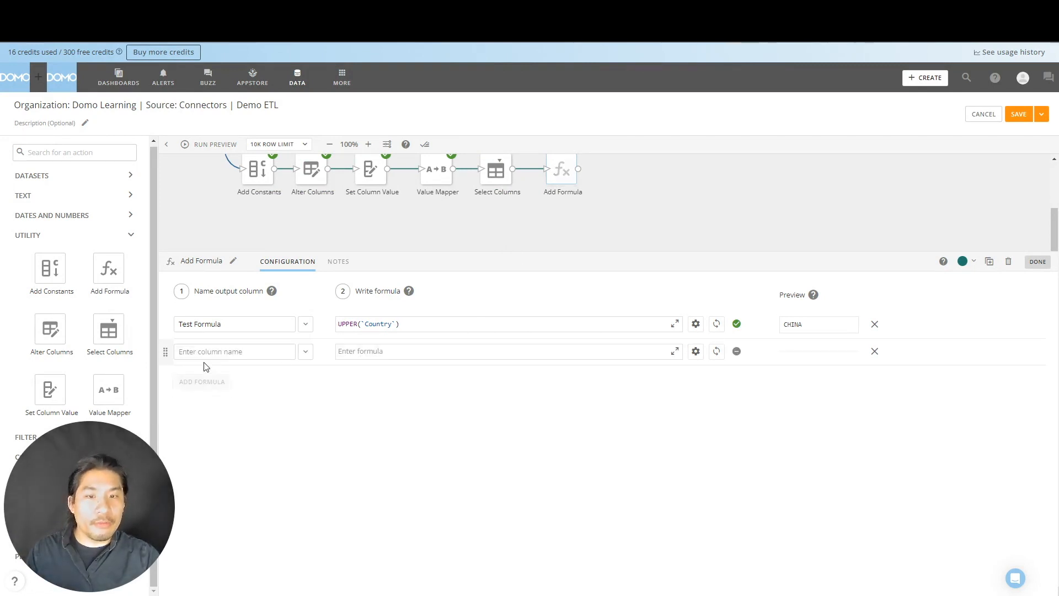
pyautogui.tripleClick(258, 326)
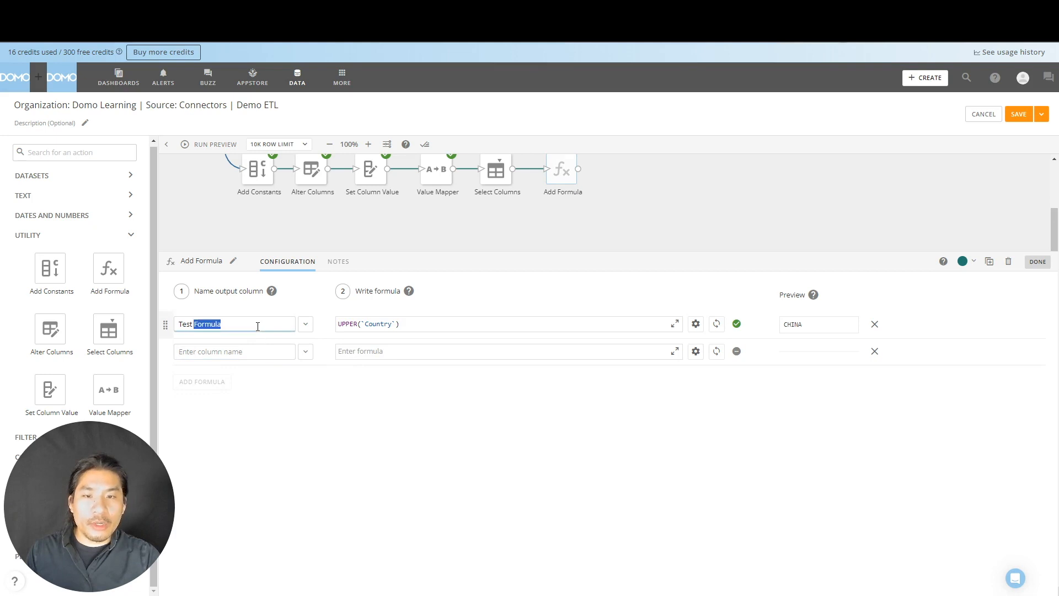
pyautogui.write('Country')
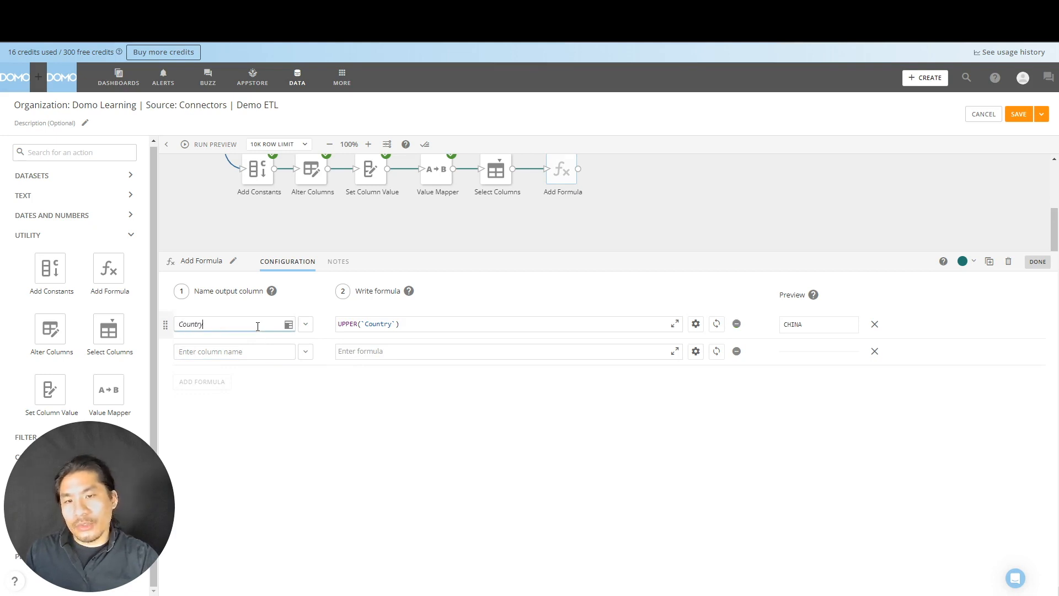
pyautogui.write(' Cap')
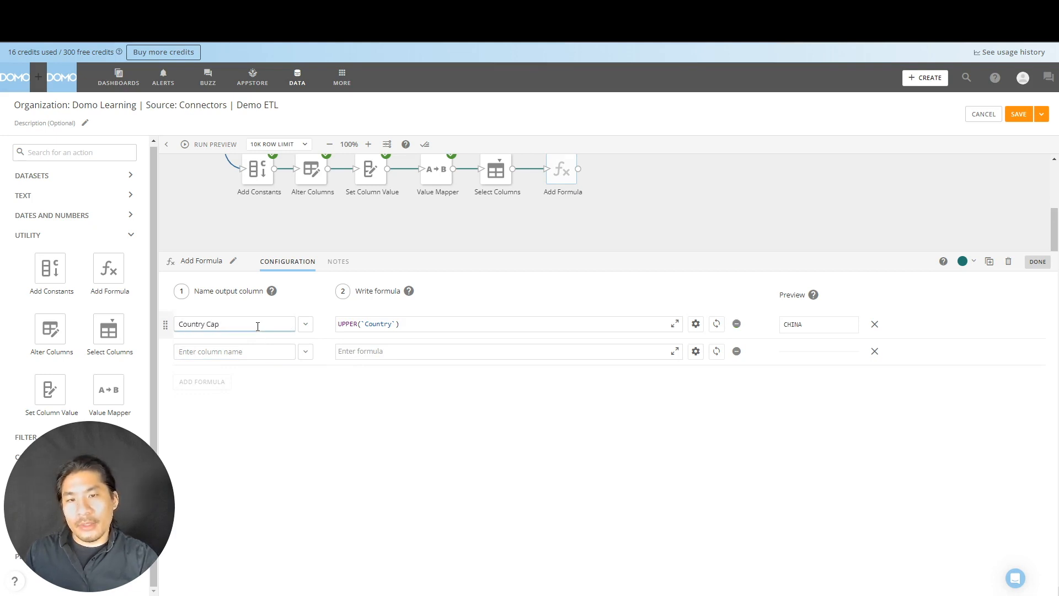
pyautogui.press('BackSpace')
pyautogui.press('BackSpace')
pyautogui.press('BackSpace')
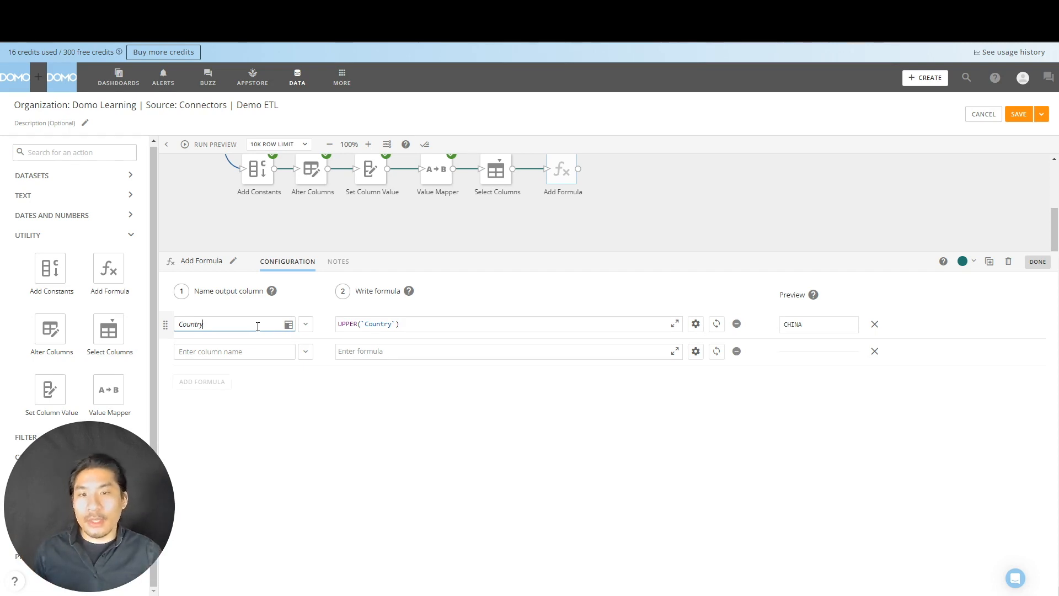
# - Rename the first formula's output column to "Country Capitalized"
pyautogui.click(258, 326)
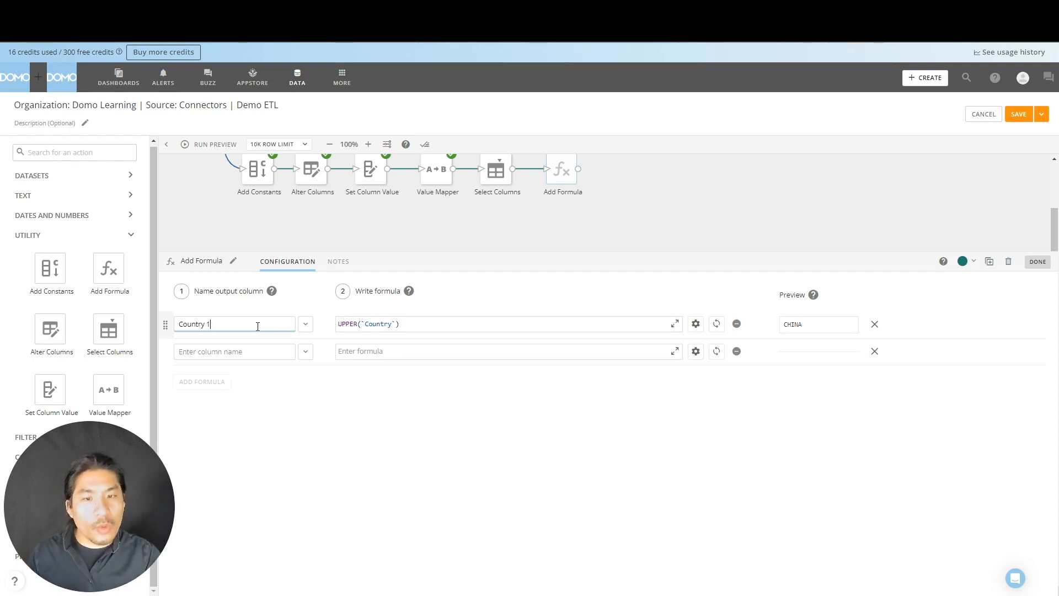
pyautogui.press('BackSpace')
pyautogui.write('C')
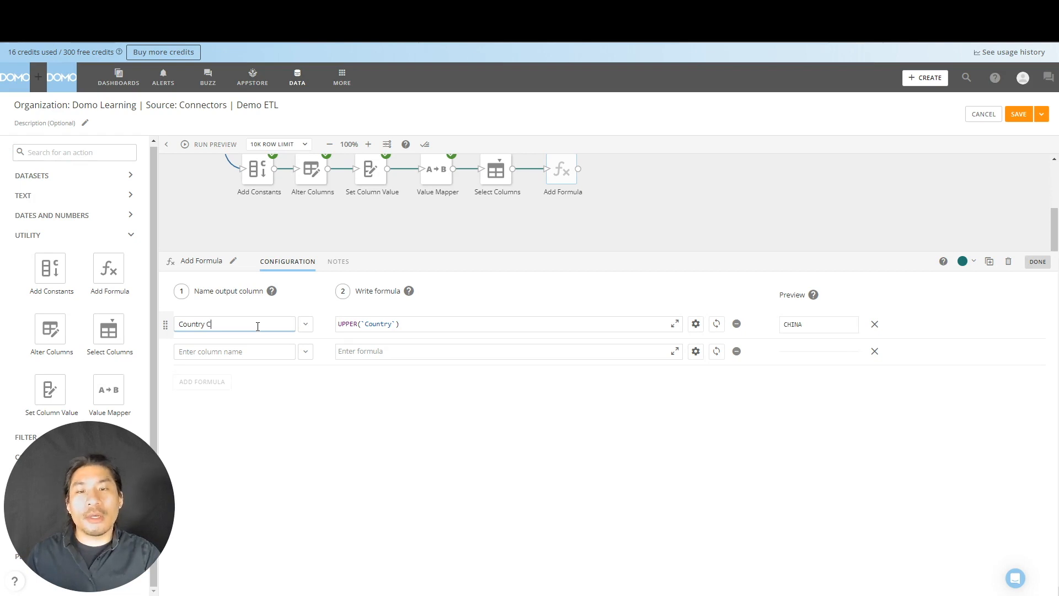
pyautogui.write('apitalized')
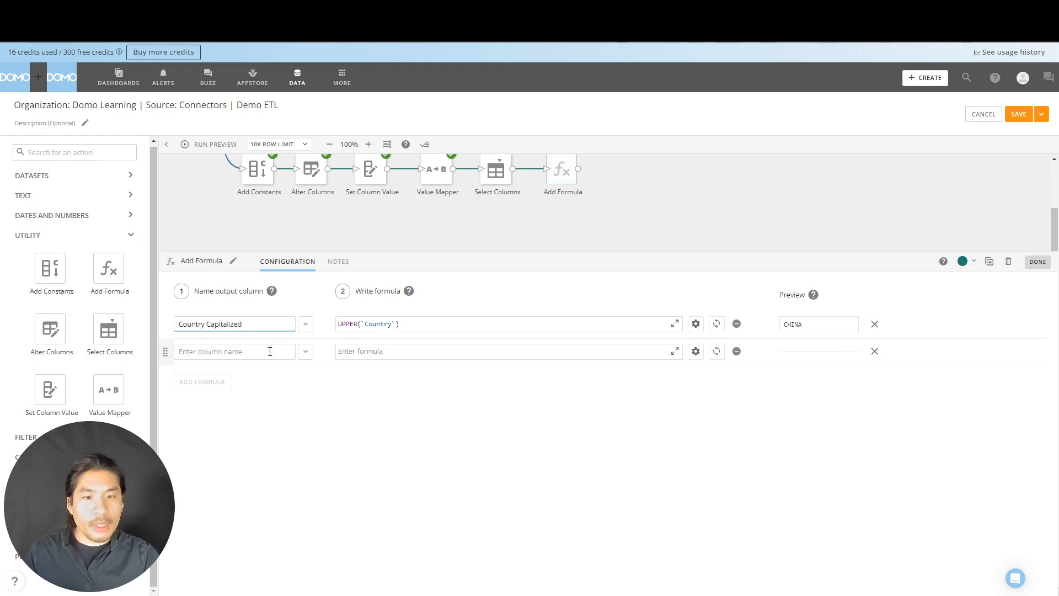
# - Open the expanded formula editor for the second formula and write the calculation `Impressions`+100 using the Impressions column
pyautogui.click(267, 350)
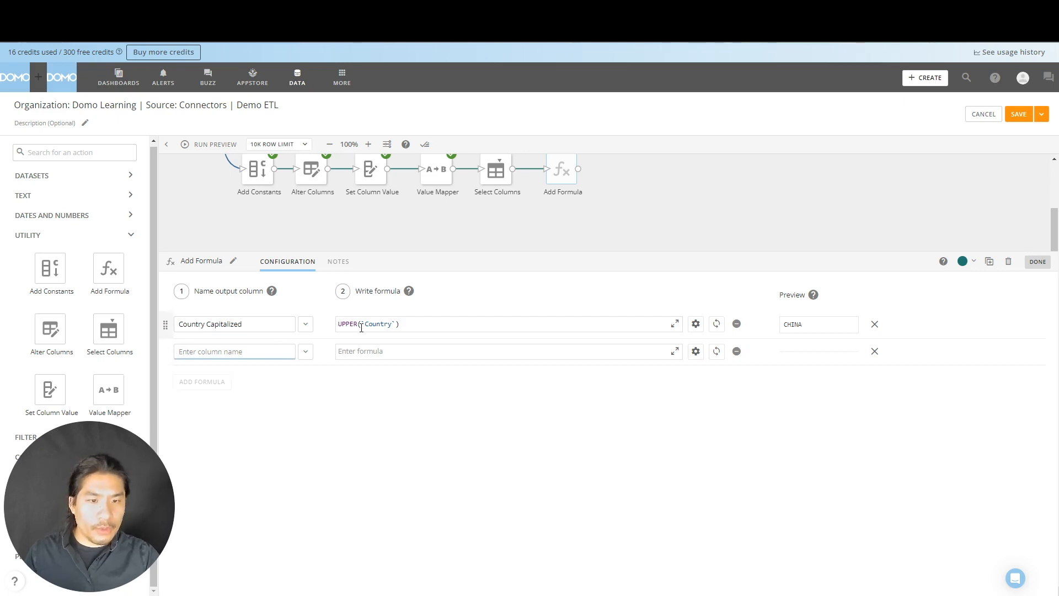
pyautogui.click(674, 353)
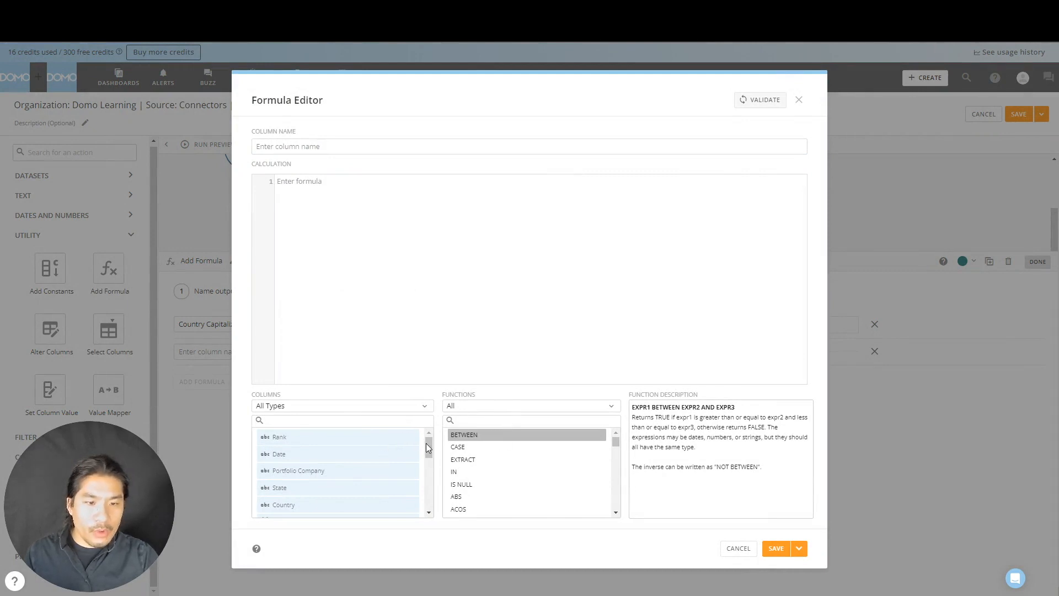
pyautogui.moveTo(429, 448); pyautogui.dragTo(429, 463)
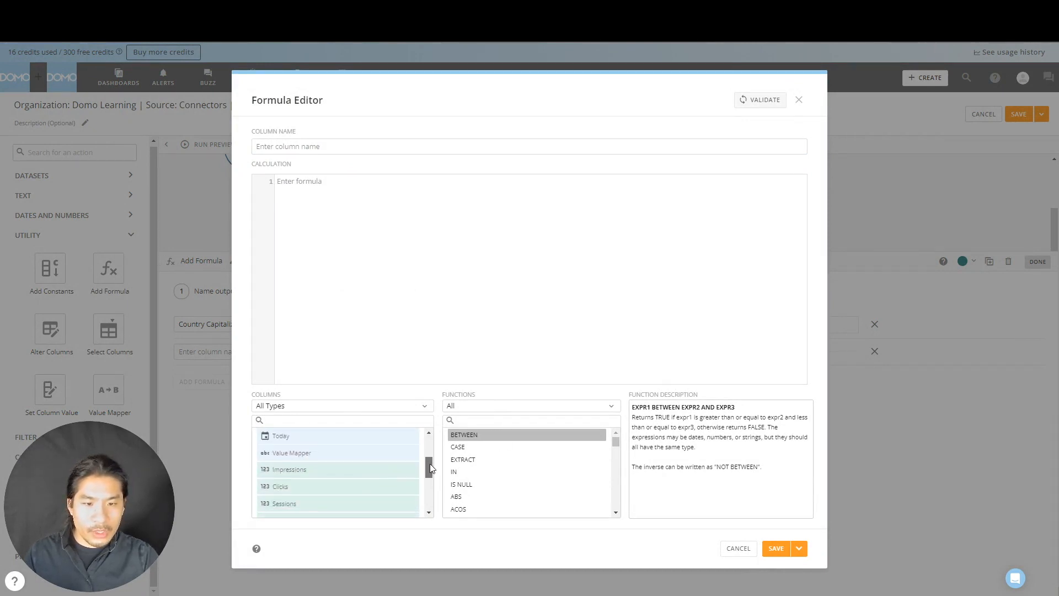
pyautogui.click(379, 473)
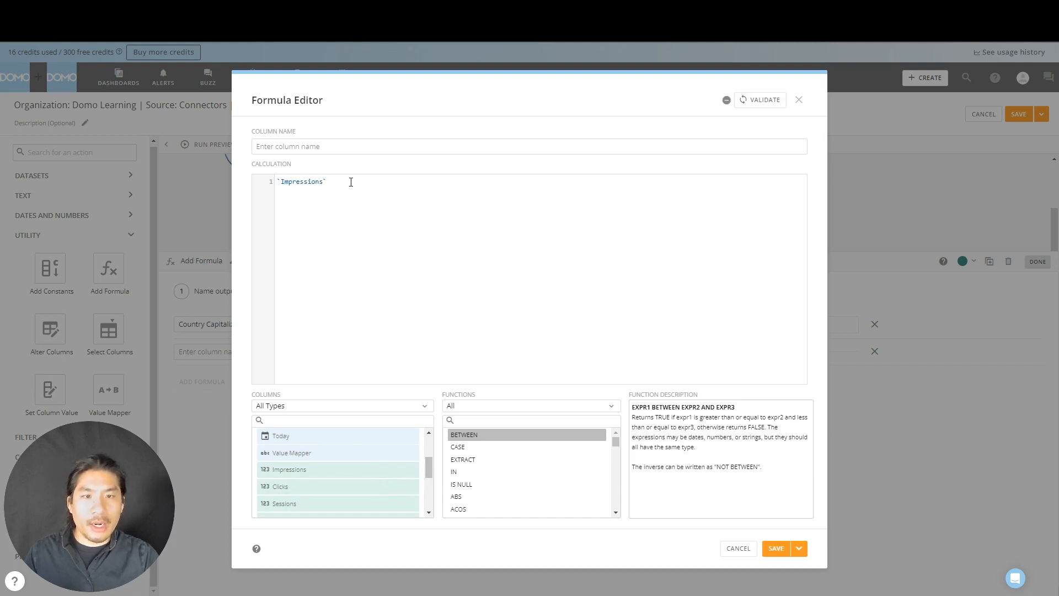
pyautogui.write('+')
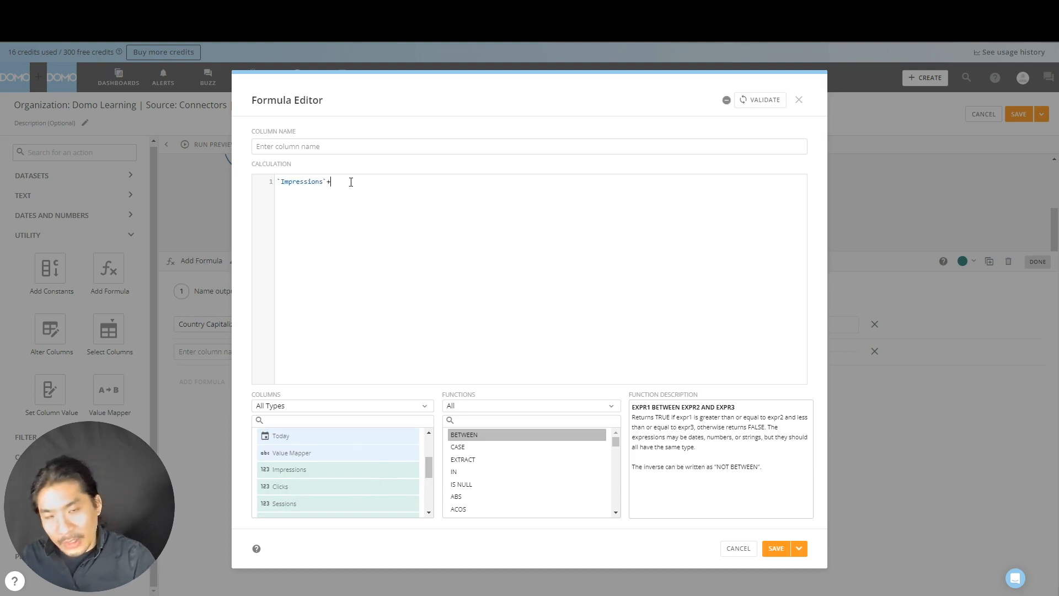
pyautogui.write('100')
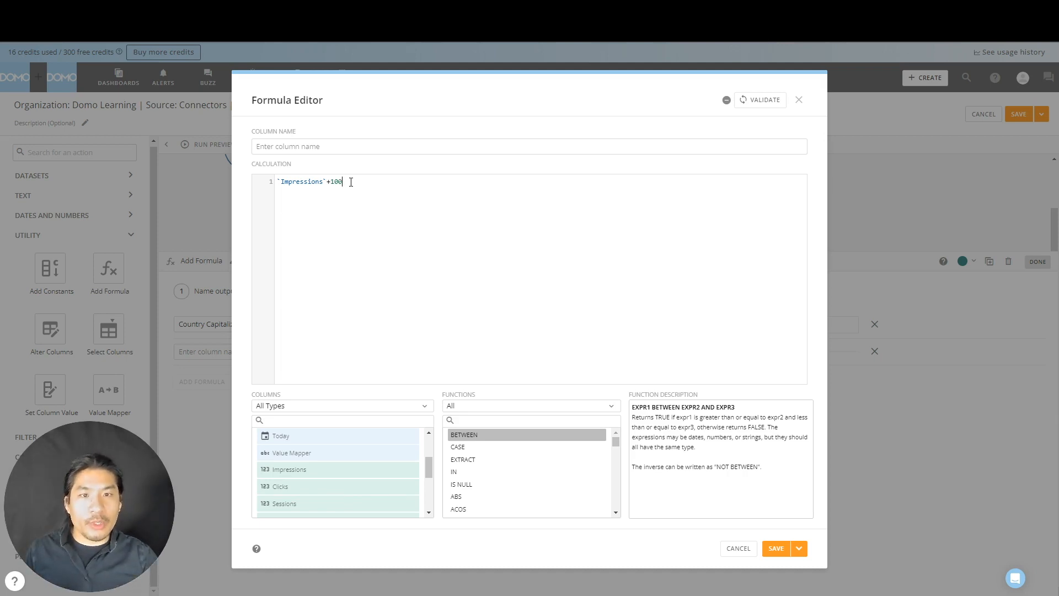
# - Name the second formula's output column "Impression 100"
pyautogui.click(365, 147)
pyautogui.write('Impression')
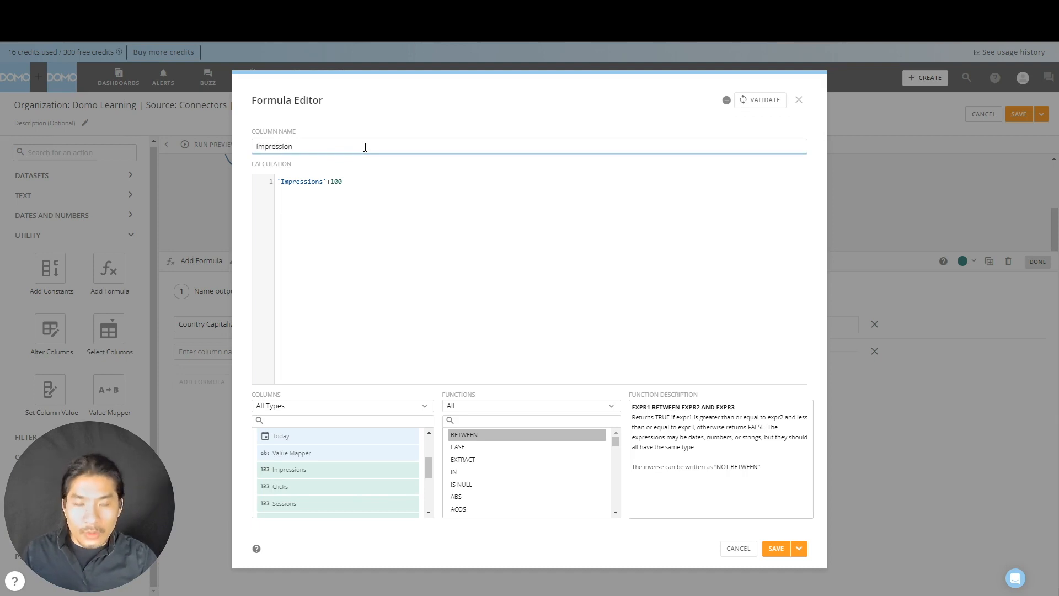
pyautogui.write(' 100')
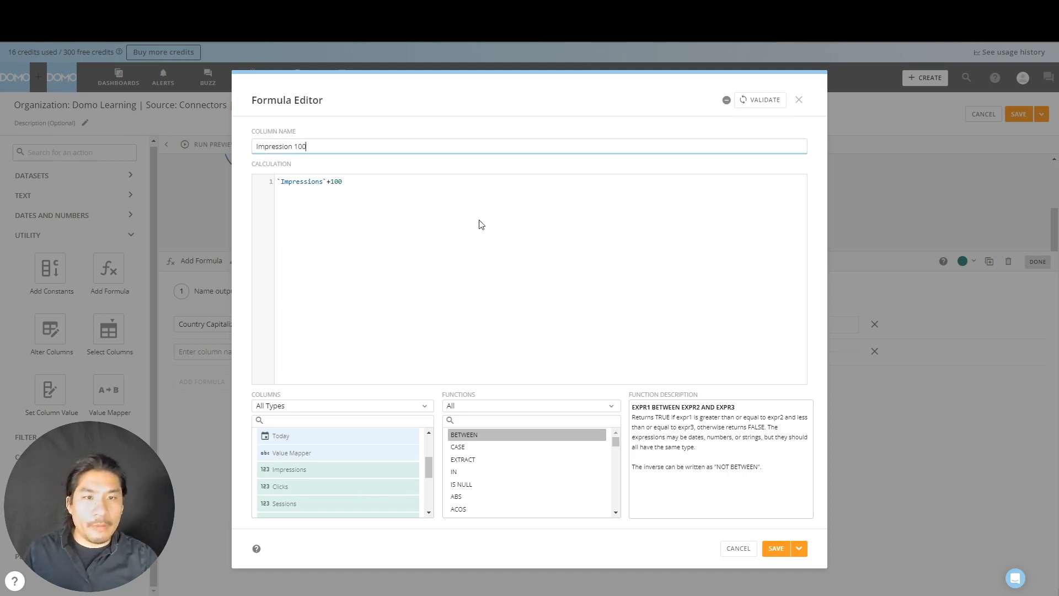
# - Delete the `Impressions` reference from the calculation and reinsert it from the inline column suggestions before +100
pyautogui.click(433, 184)
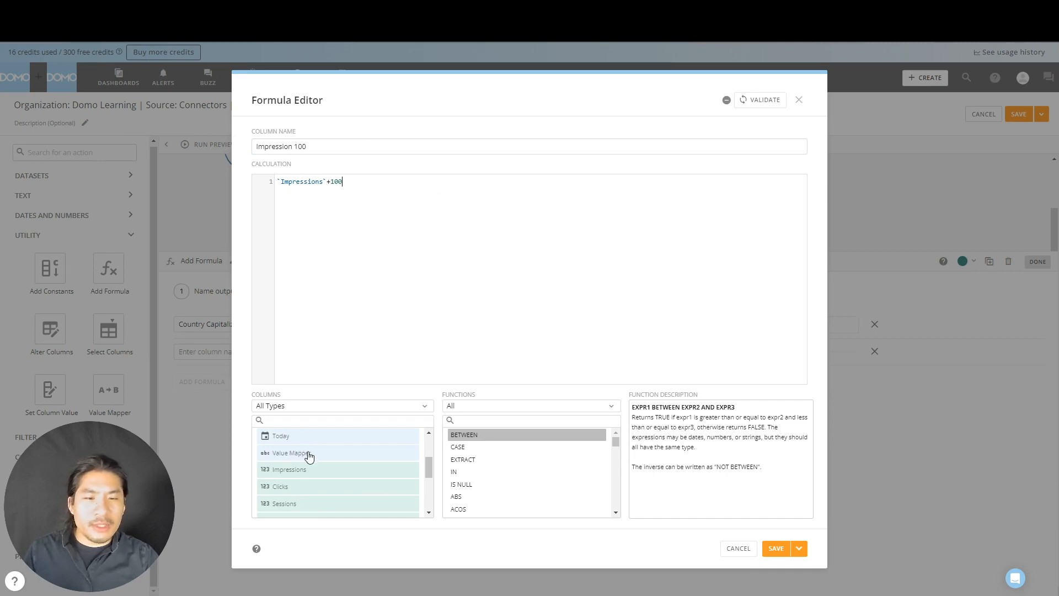
pyautogui.scroll(3, 307, 456)
pyautogui.scroll(-5, 311, 460)
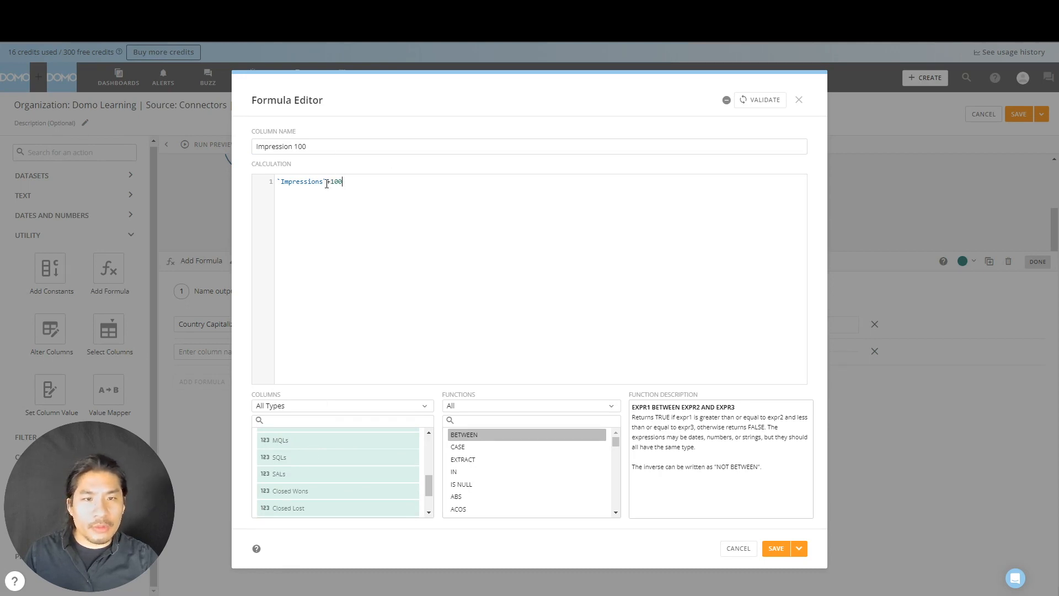
pyautogui.moveTo(326, 184); pyautogui.dragTo(246, 183)
pyautogui.press('BackSpace')
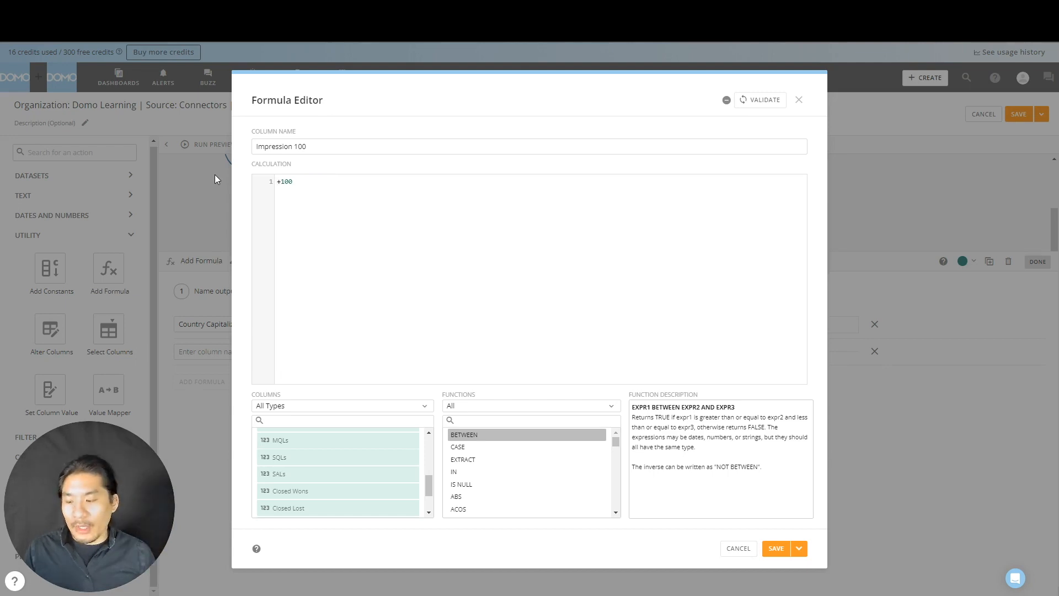
pyautogui.write('`')
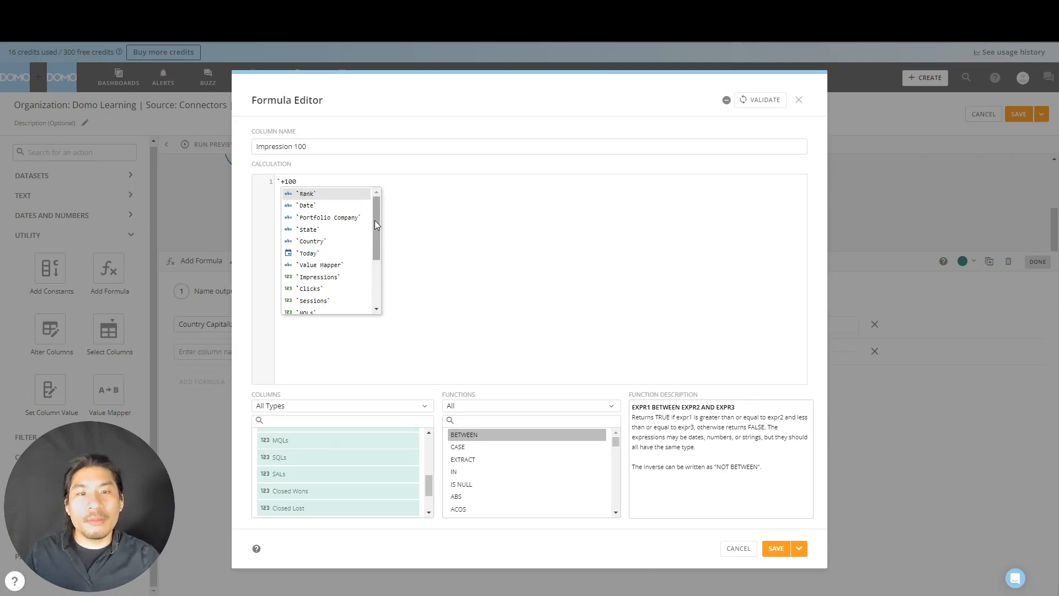
pyautogui.moveTo(375, 220)
pyautogui.mouseDown()
pyautogui.moveTo(370, 269)
pyautogui.moveTo(372, 224)
pyautogui.mouseUp()
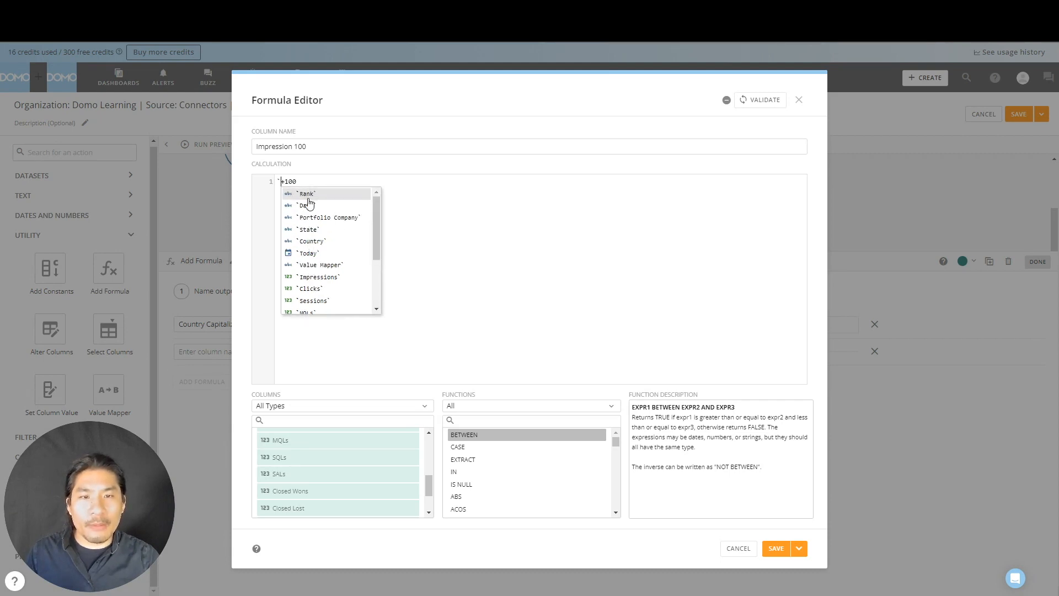
pyautogui.click(313, 277)
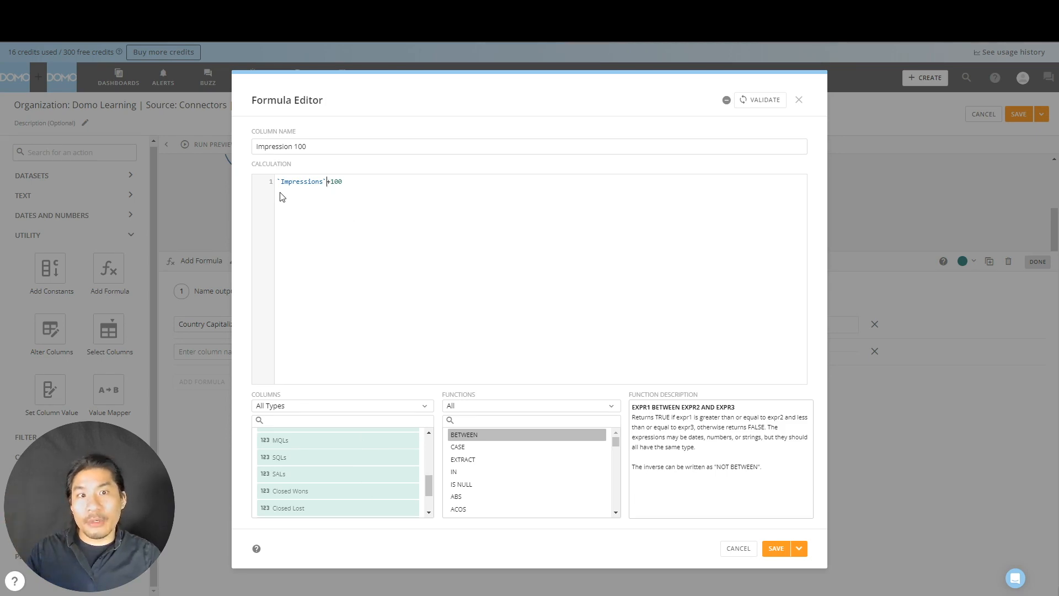
# - Save the Impression 100 formula and close the formula editor
pyautogui.click(371, 180)
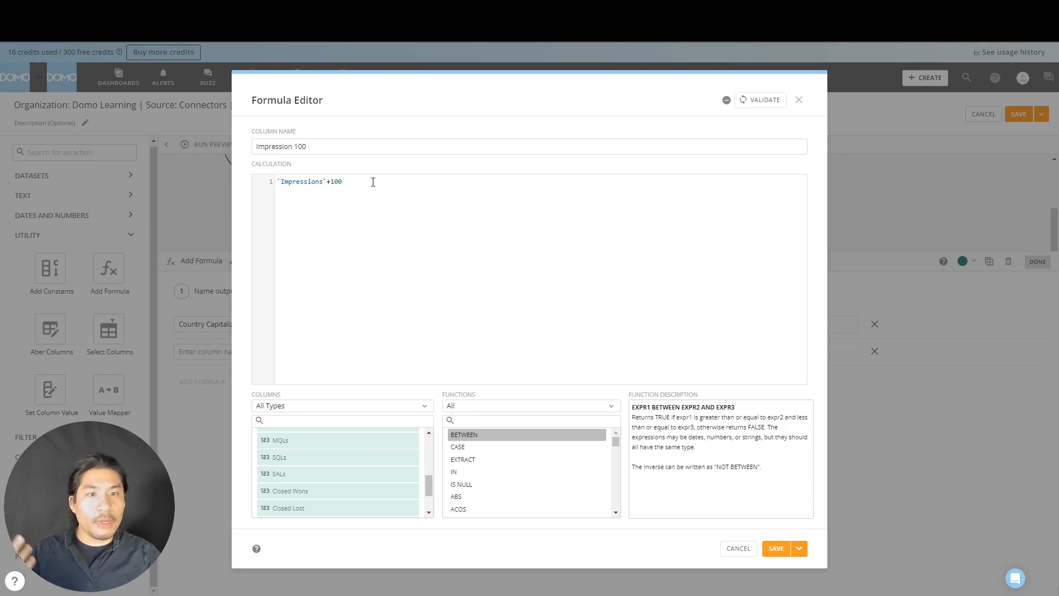
pyautogui.click(795, 550)
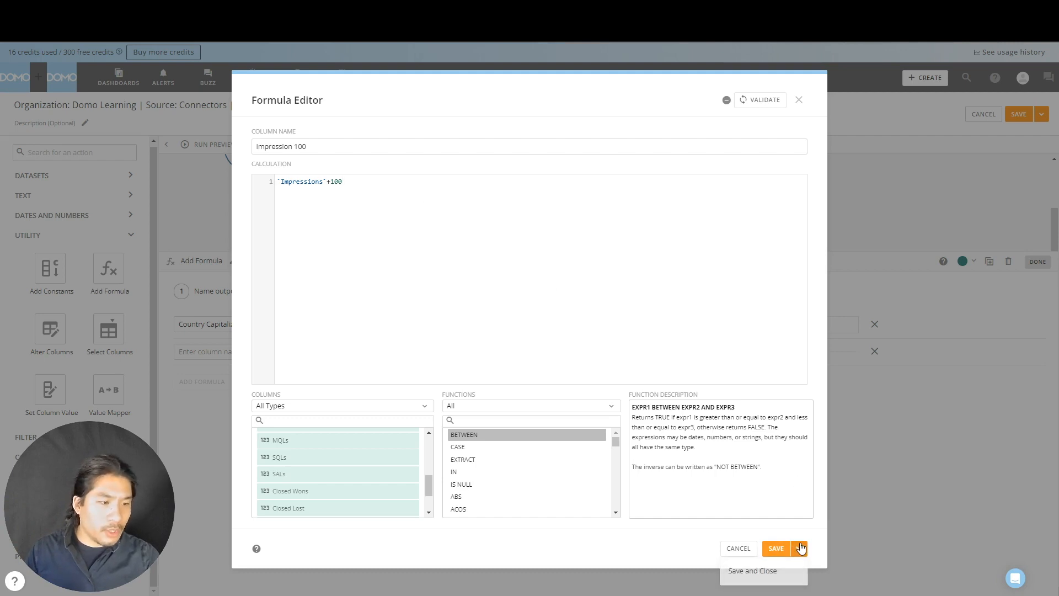
pyautogui.click(772, 572)
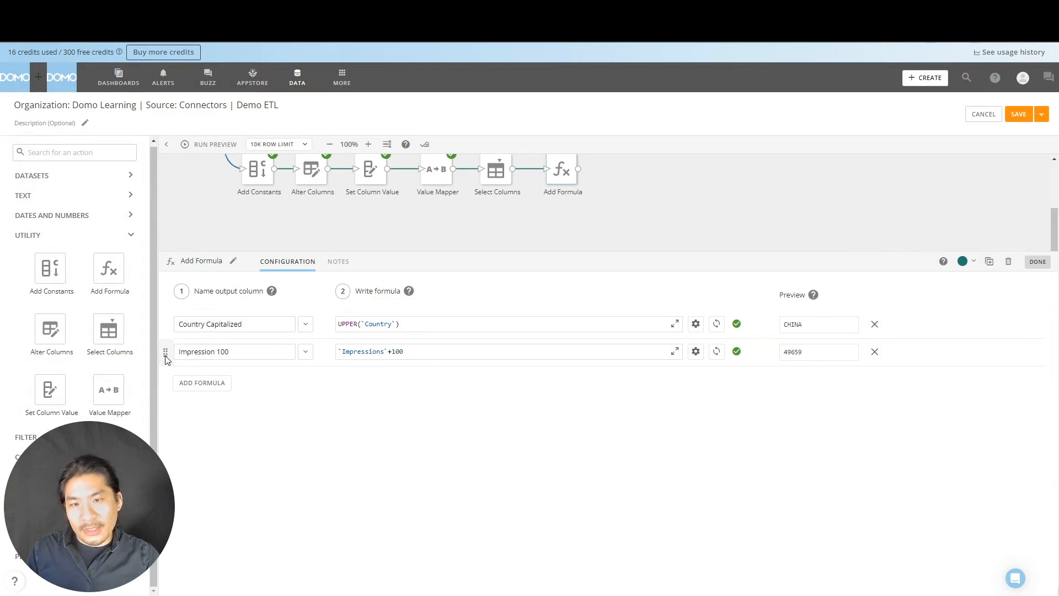
pyautogui.moveTo(165, 350)
pyautogui.mouseDown()
pyautogui.moveTo(165, 310)
pyautogui.moveTo(168, 356)
pyautogui.moveTo(165, 324)
pyautogui.moveTo(166, 353)
pyautogui.moveTo(153, 319)
pyautogui.moveTo(153, 355)
pyautogui.mouseUp()
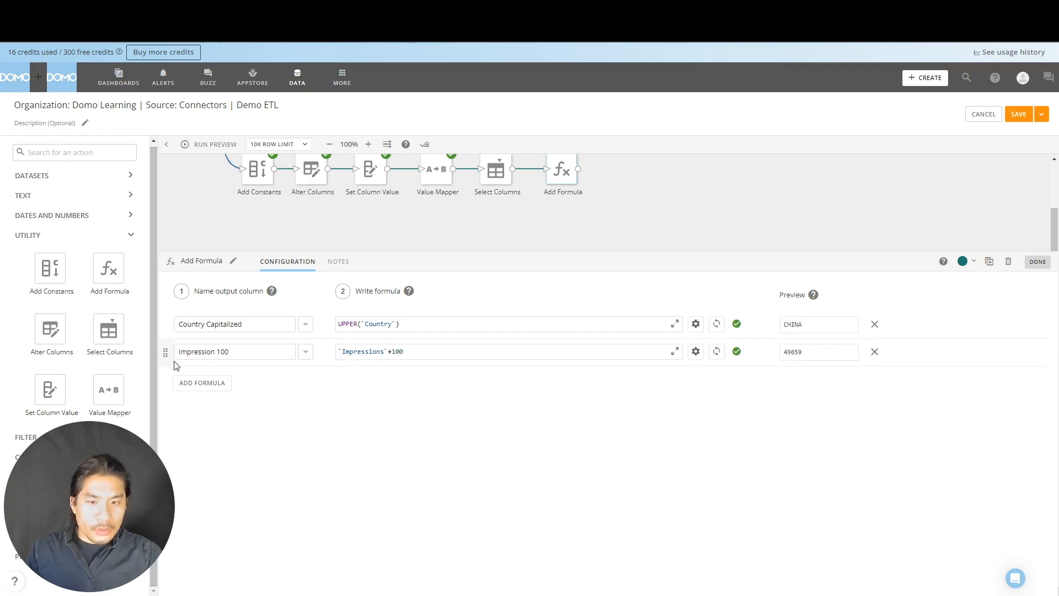
# - Add a third formula row with the output column name "Impressions 100 x 2"
pyautogui.click(220, 386)
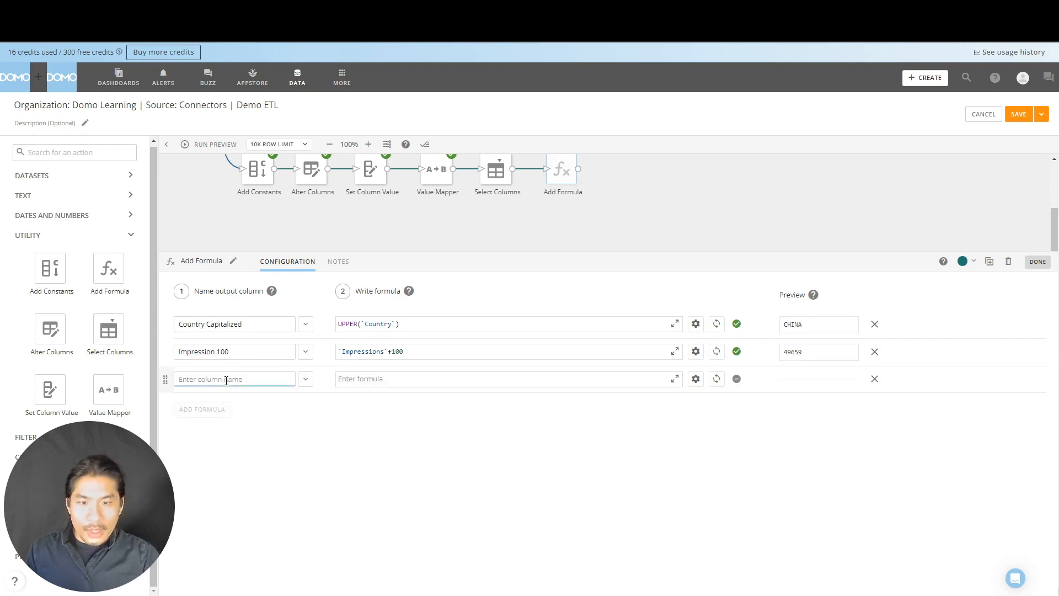
pyautogui.write('Impre')
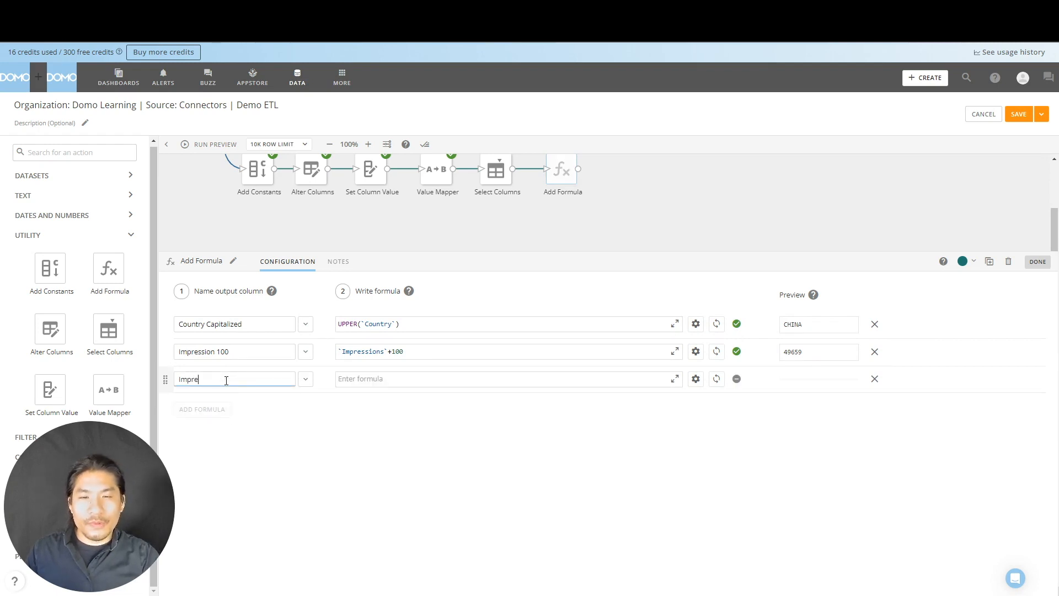
pyautogui.write('ssions 100')
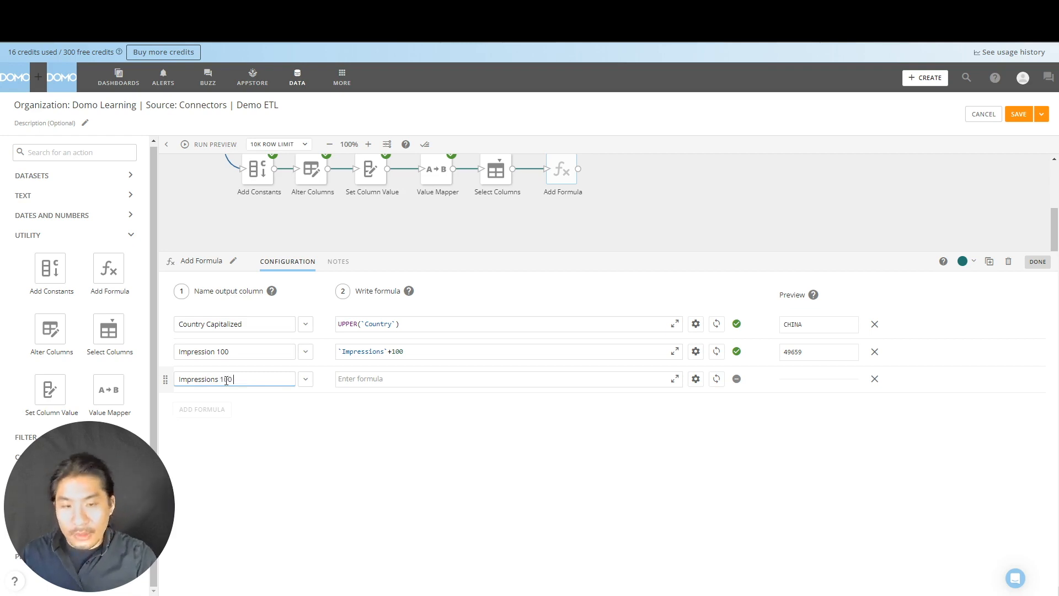
pyautogui.write(' x 2')
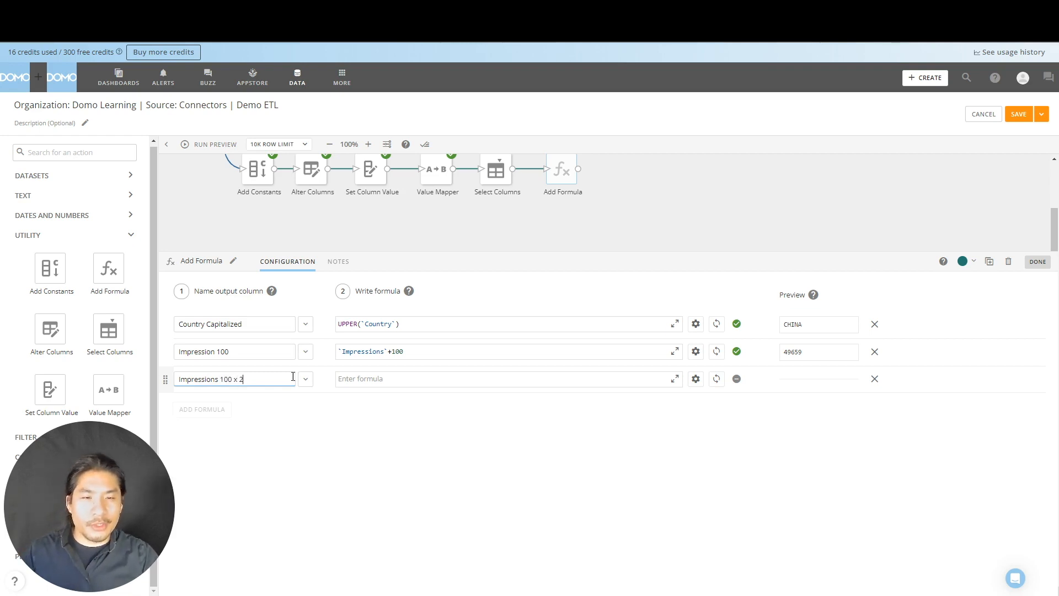
# - Write the third formula as `Impression 100`*2 using the suggested Impression 100 column, then validate it
pyautogui.click(467, 380)
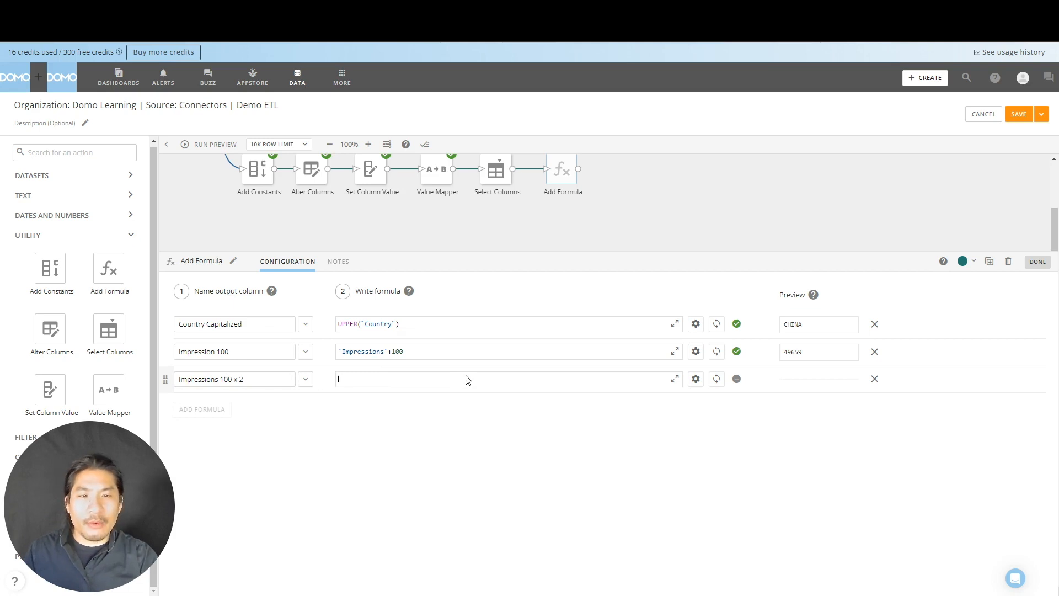
pyautogui.write('imp')
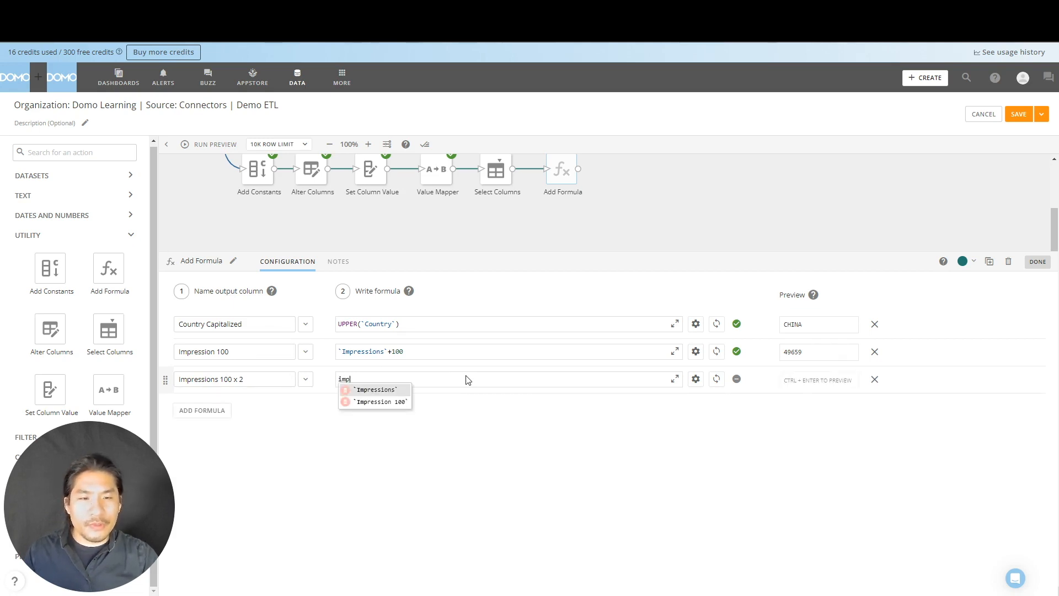
pyautogui.press('Down')
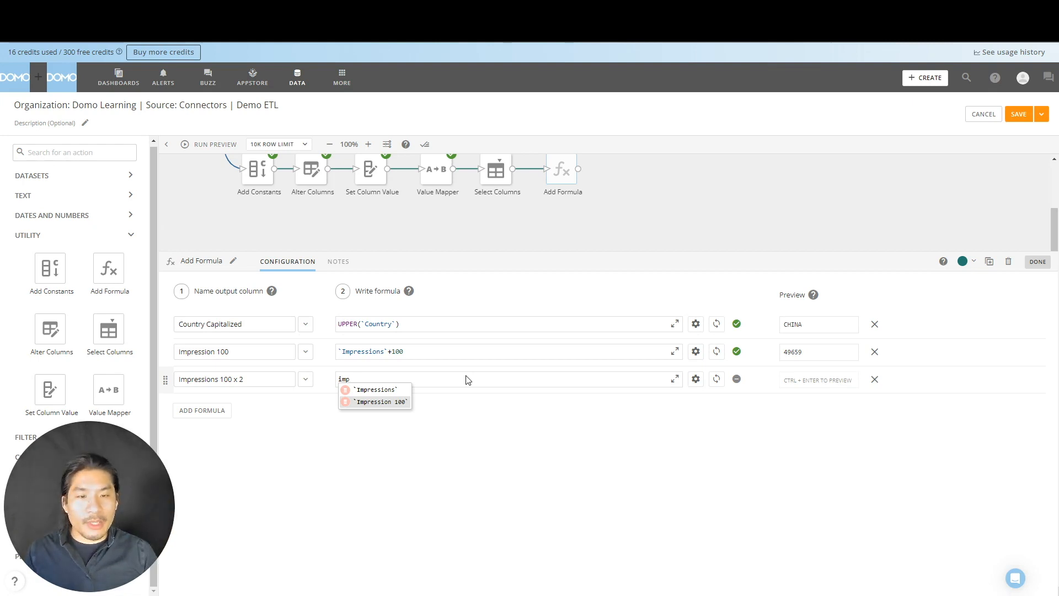
pyautogui.press('Return')
pyautogui.write('*')
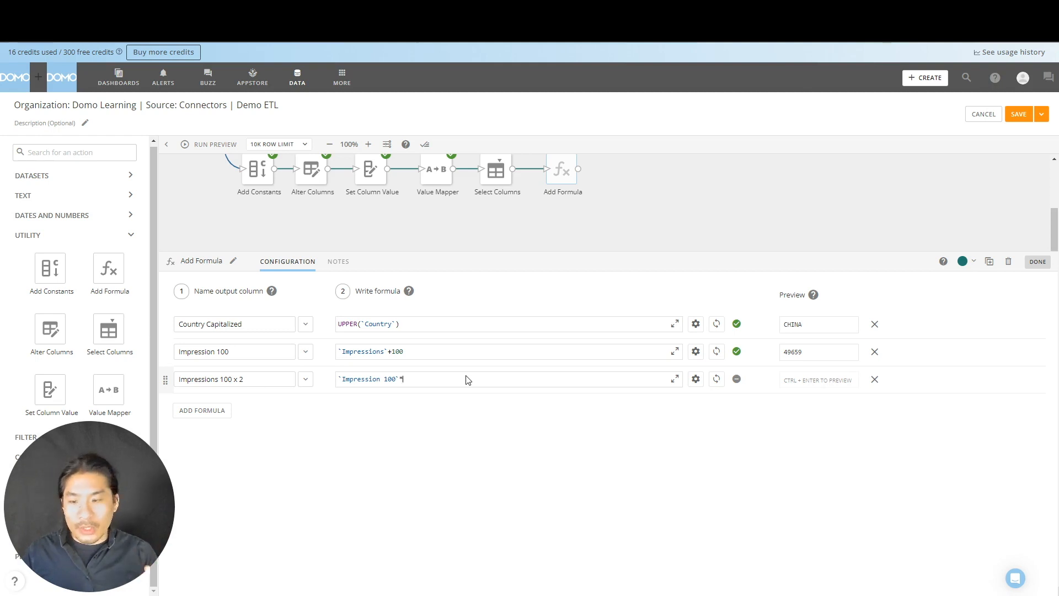
pyautogui.write('2')
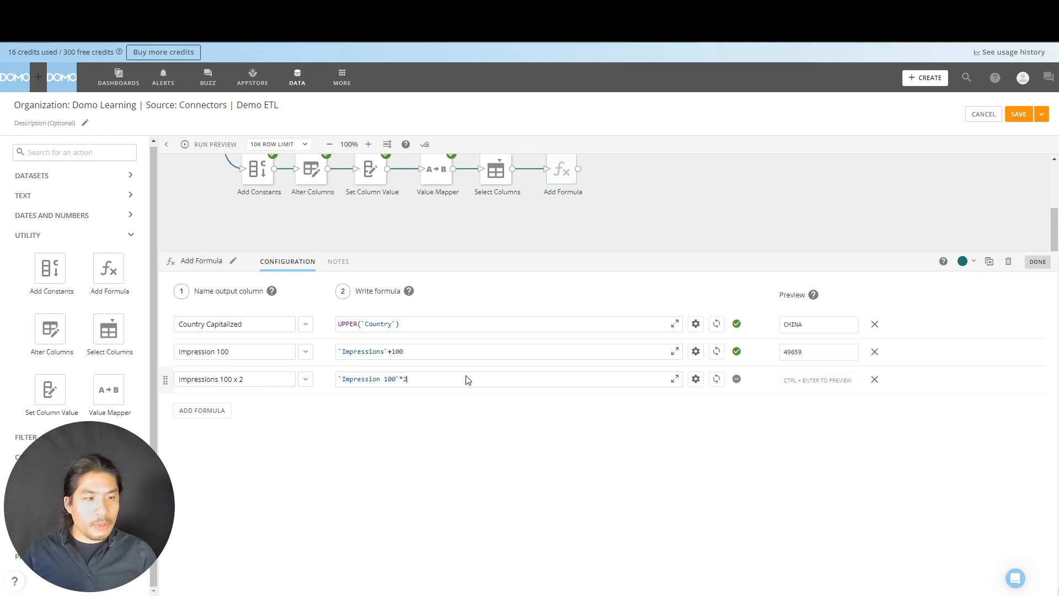
pyautogui.click(716, 378)
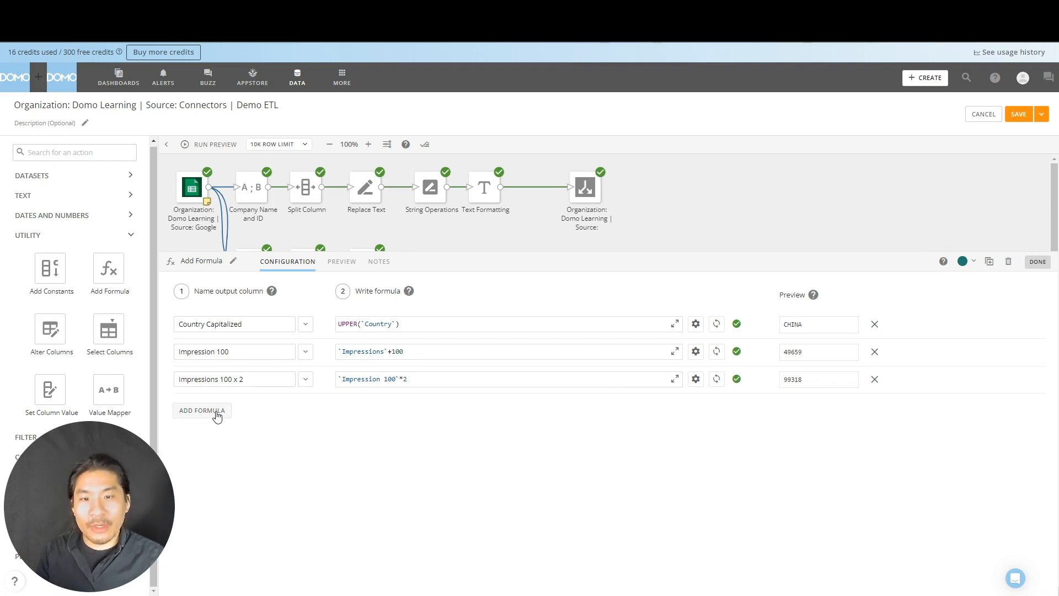
# - Add a fourth formula row with the output column name "Case When Example"
pyautogui.click(217, 411)
pyautogui.write('Case ')
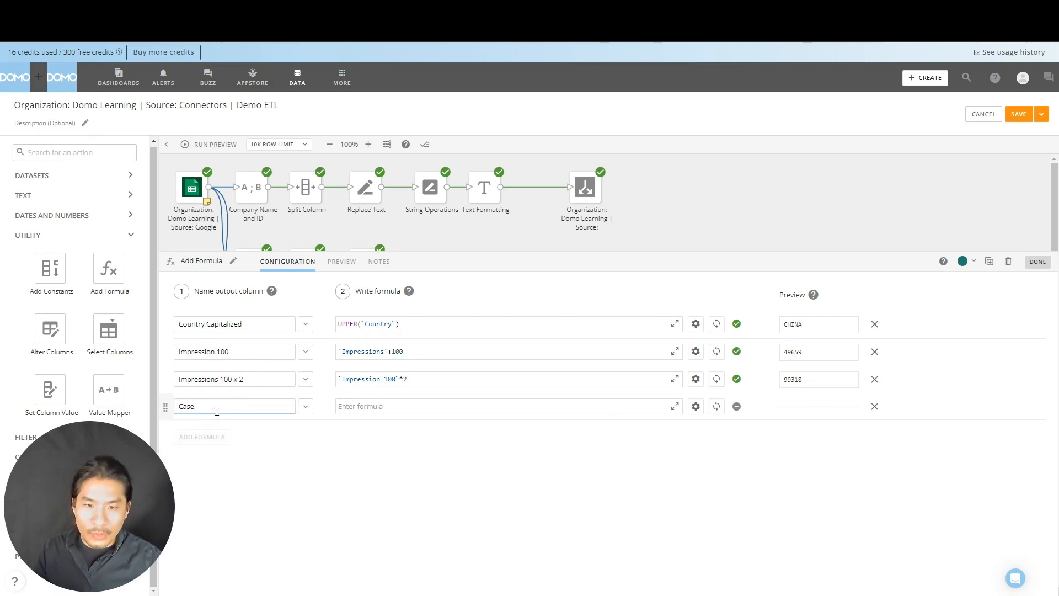
pyautogui.write('When Example')
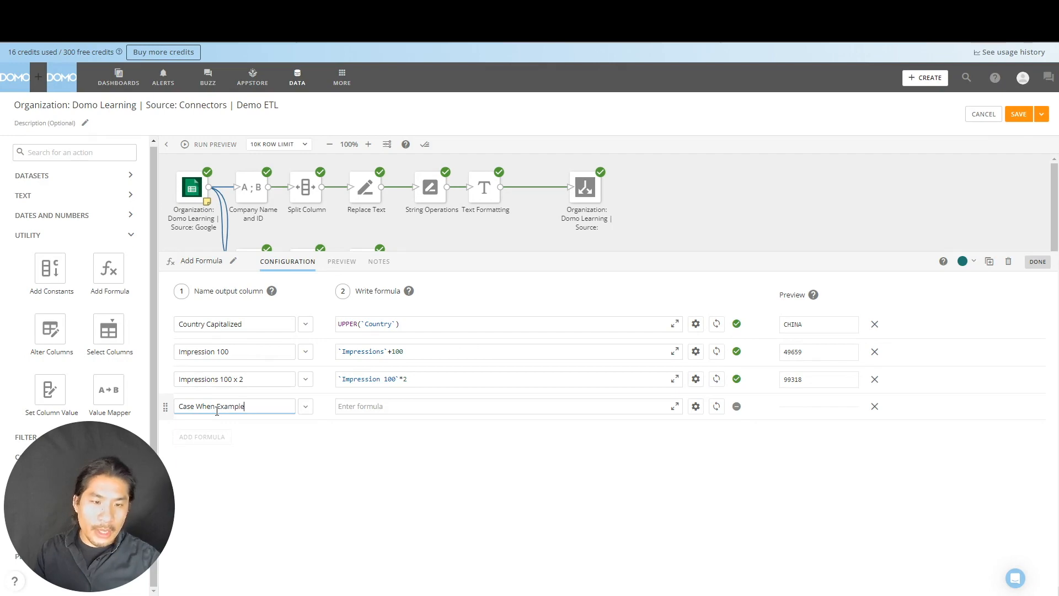
# - Begin the Case When Example formula in the expanded formula editor with CASE and, on a second line, WHEN `Country`='CHINA'
pyautogui.click(675, 407)
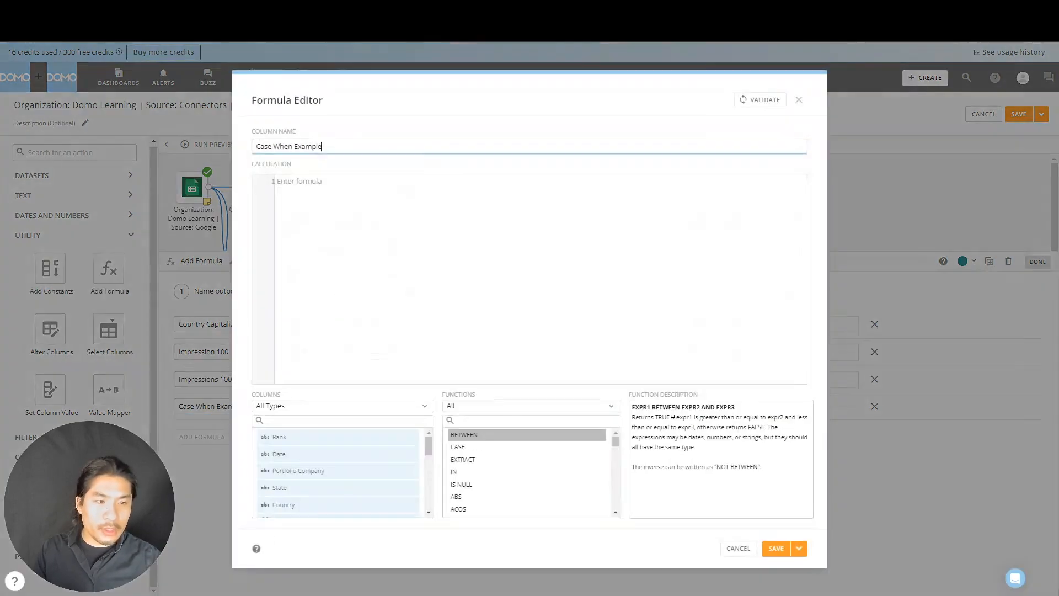
pyautogui.click(318, 181)
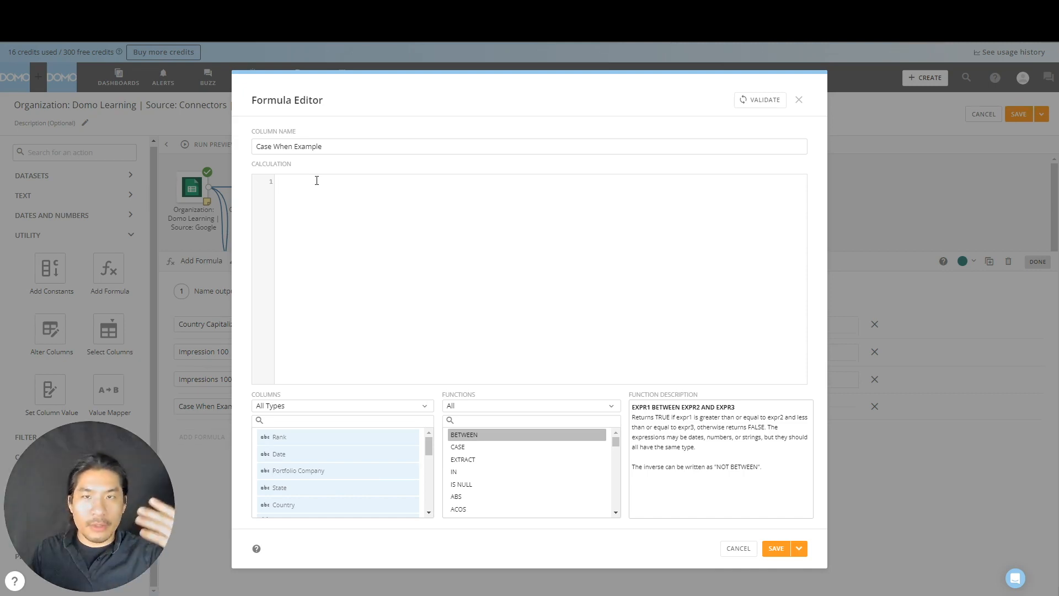
pyautogui.write('cas')
pyautogui.press('Return')
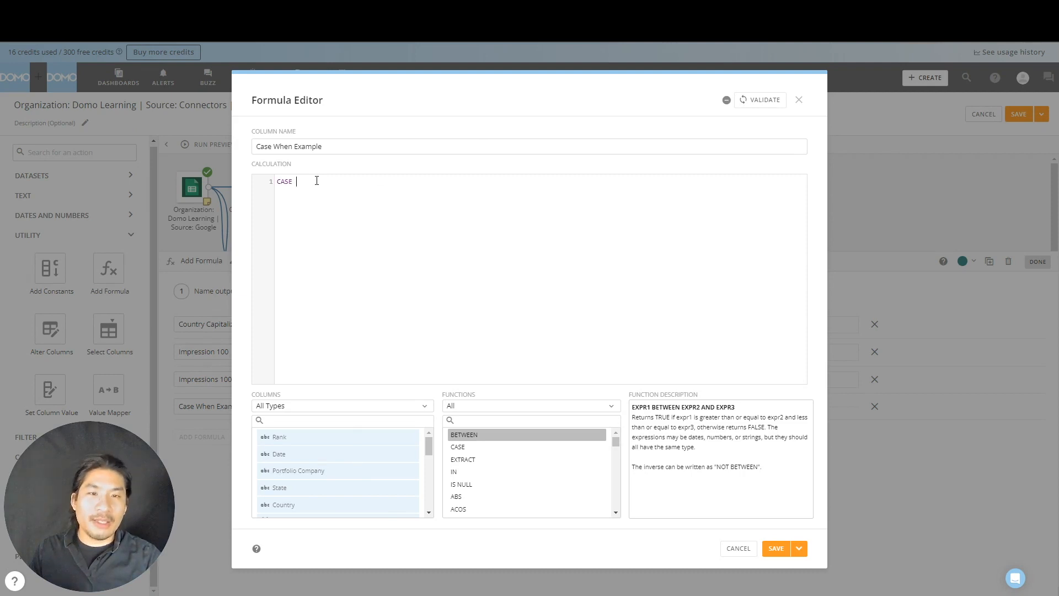
pyautogui.write('WHEN')
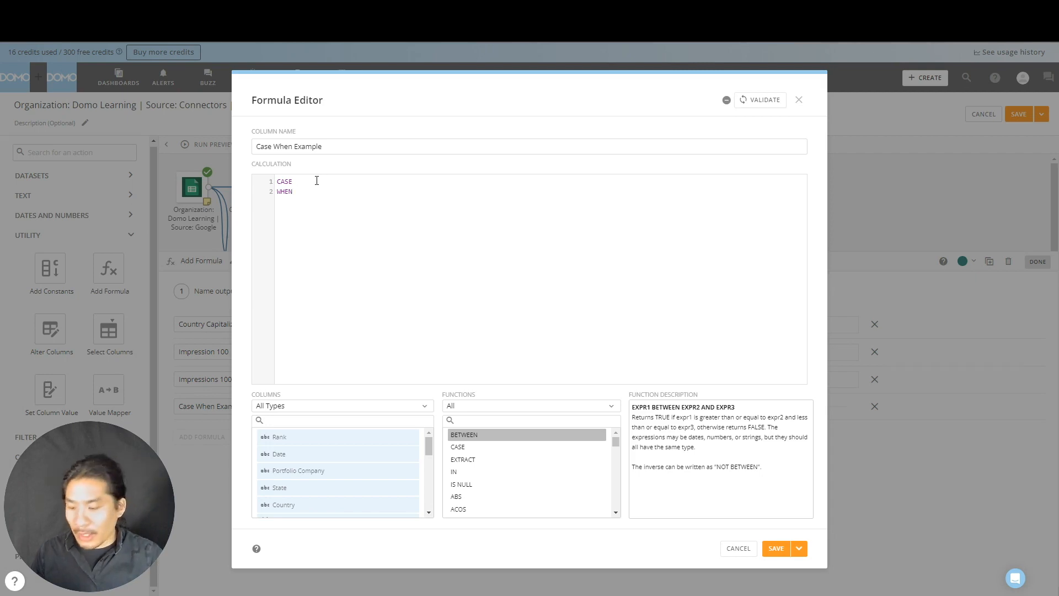
pyautogui.write('`')
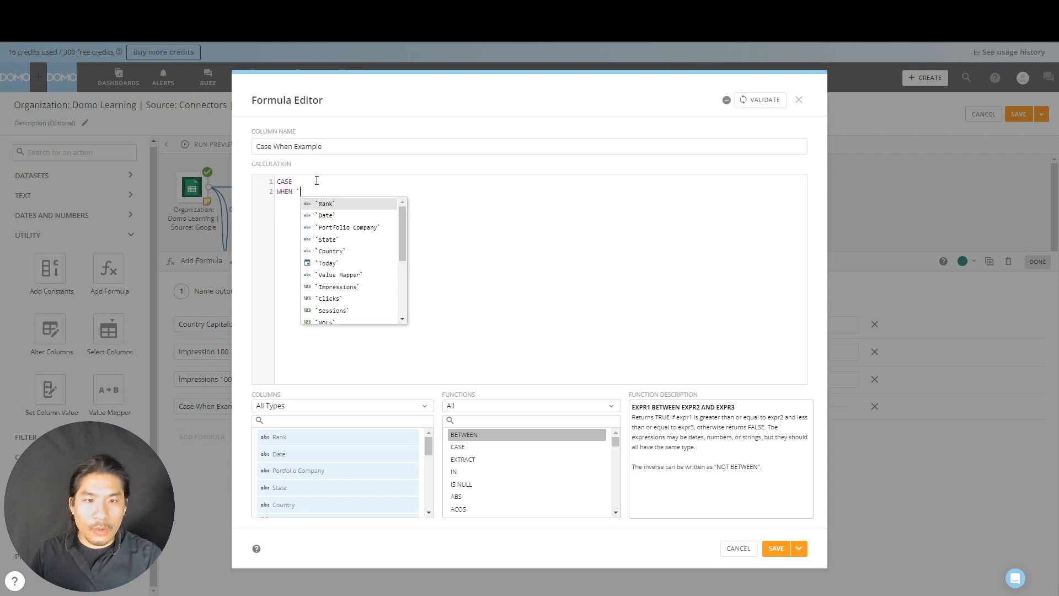
pyautogui.write('Cou')
pyautogui.press('Return')
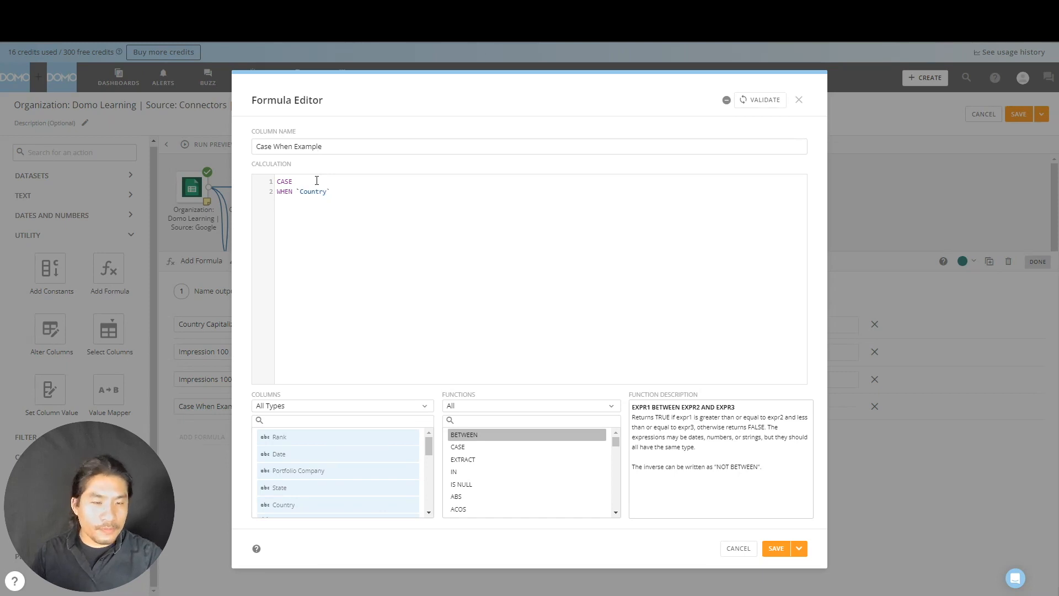
pyautogui.write('`Country`=')
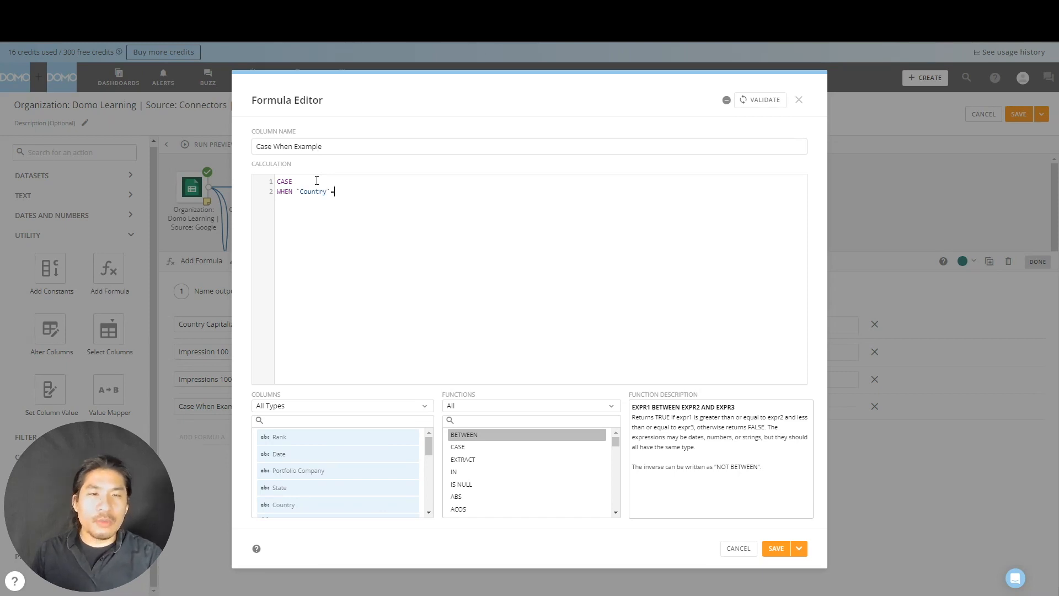
pyautogui.write("'CHINA'")
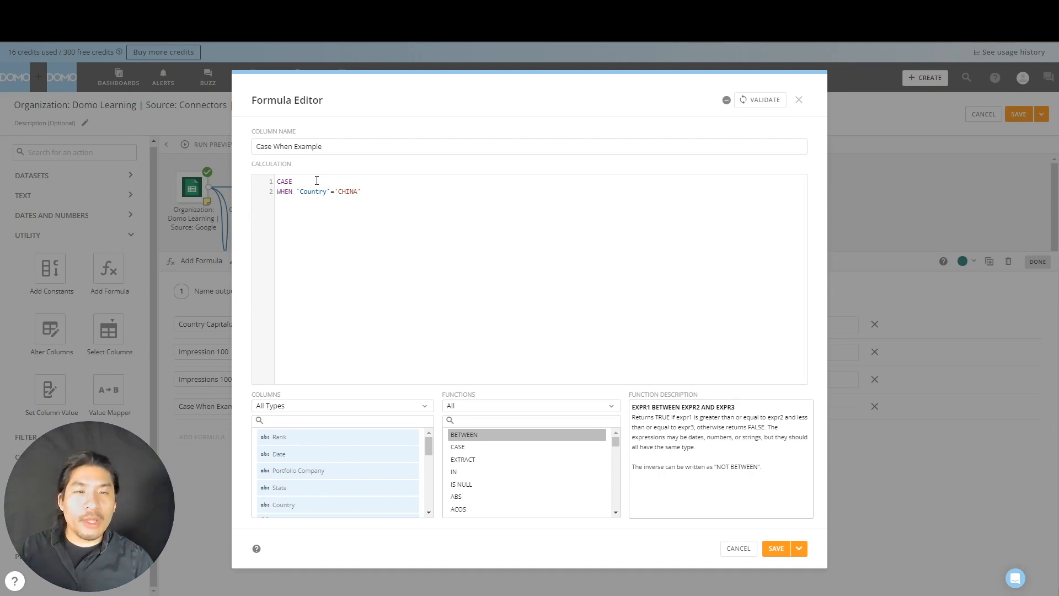
# - Add the result THEN 'REPUBLIC OF CHINA' to the CHINA condition in the formula
pyautogui.write('THEN')
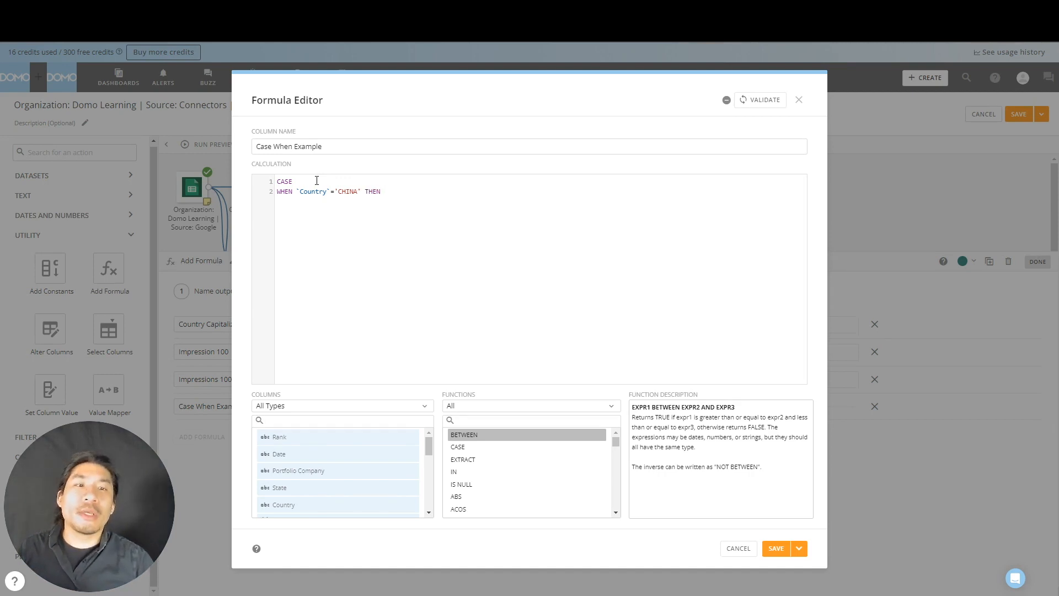
pyautogui.write(" 'RE")
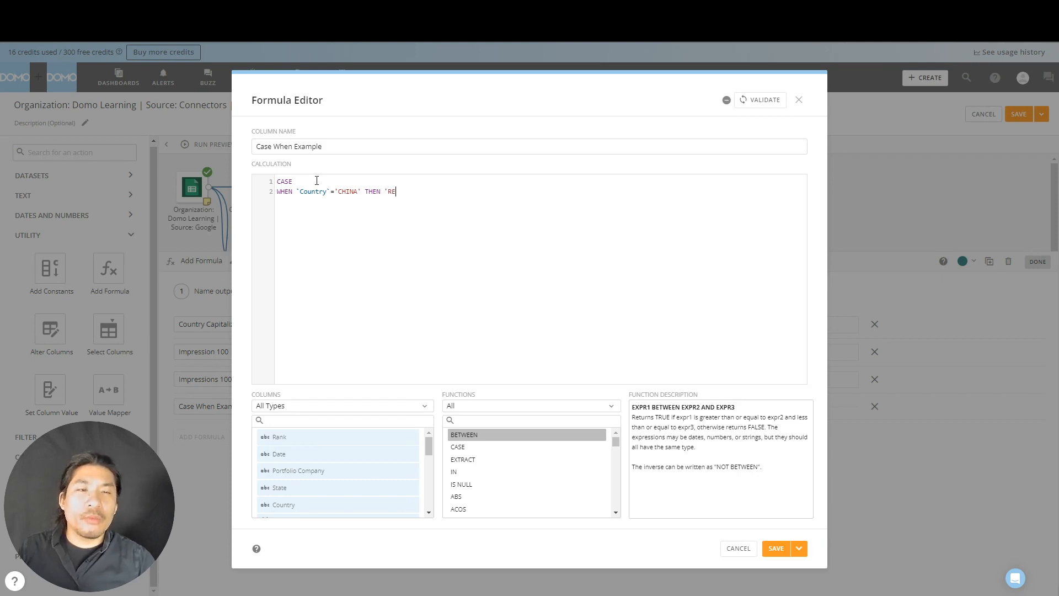
pyautogui.write('PUBLIC OF')
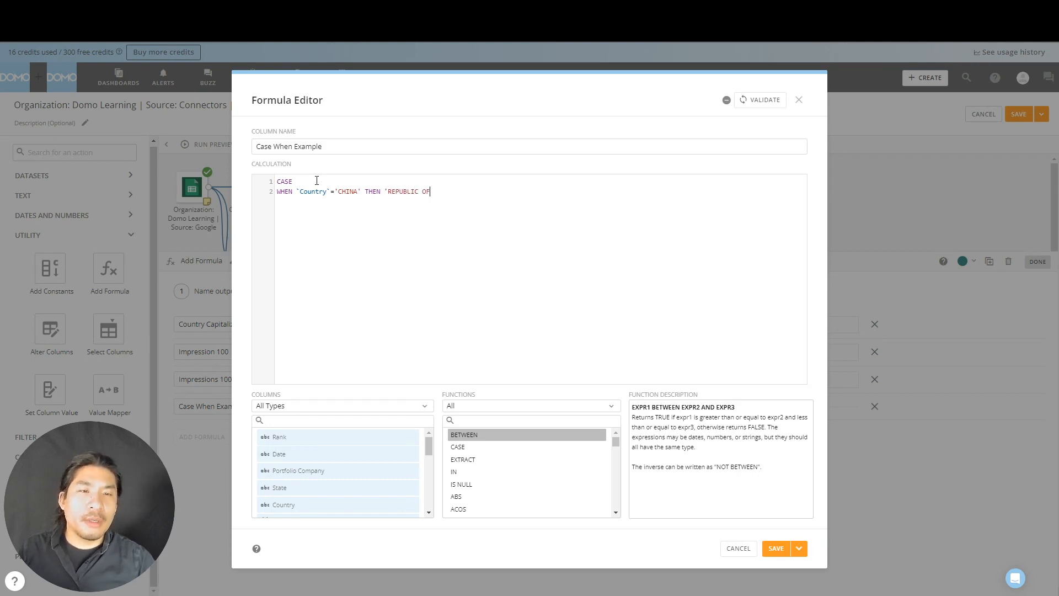
pyautogui.write(' CHINA')
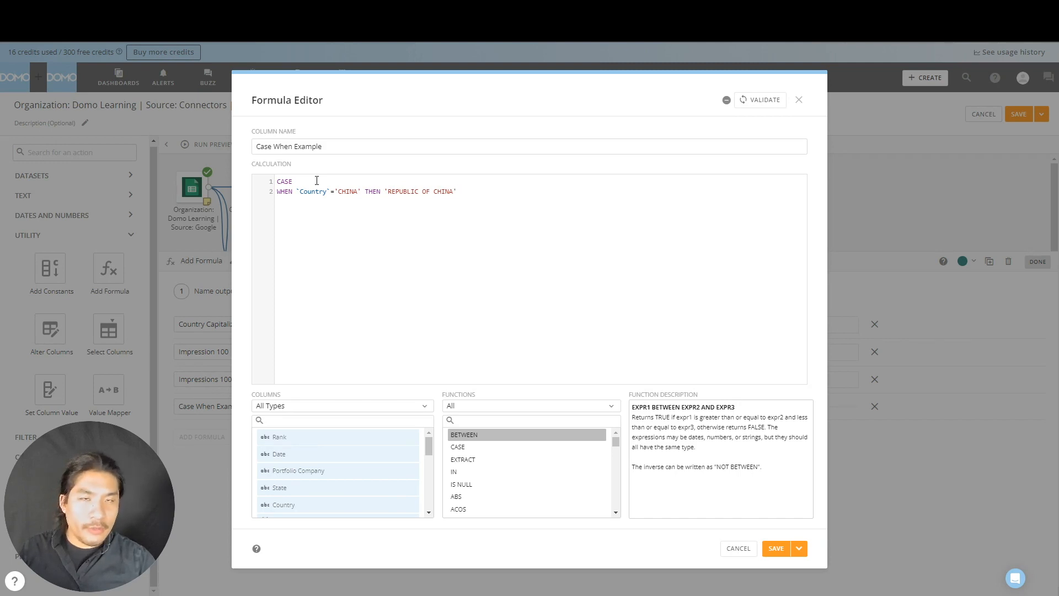
# - Complete the case expression with ELSE 'OTHER' END
pyautogui.write('else')
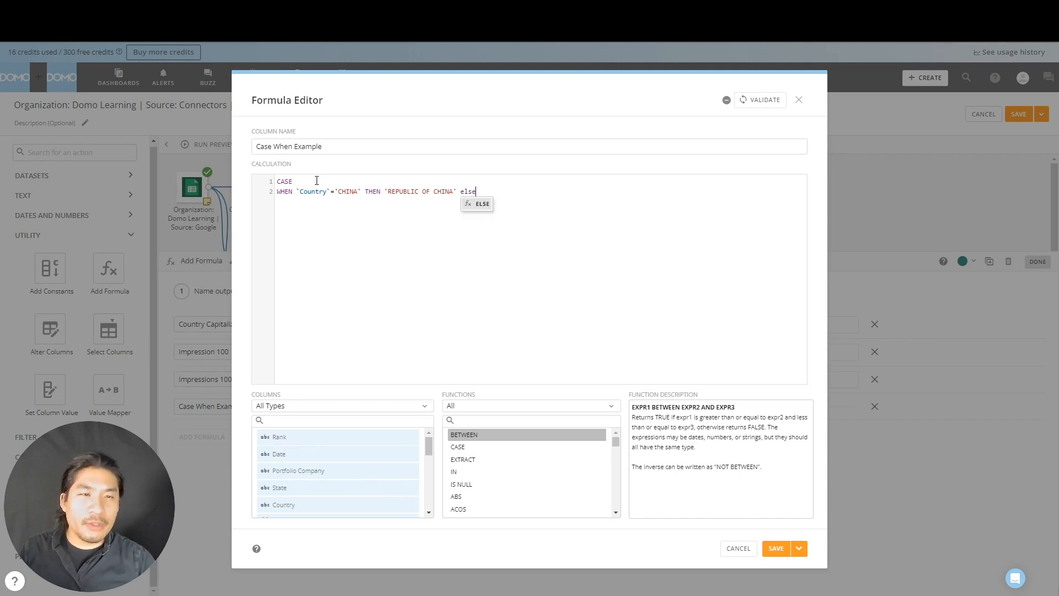
pyautogui.press('BackSpace')
pyautogui.press('BackSpace')
pyautogui.press('BackSpace')
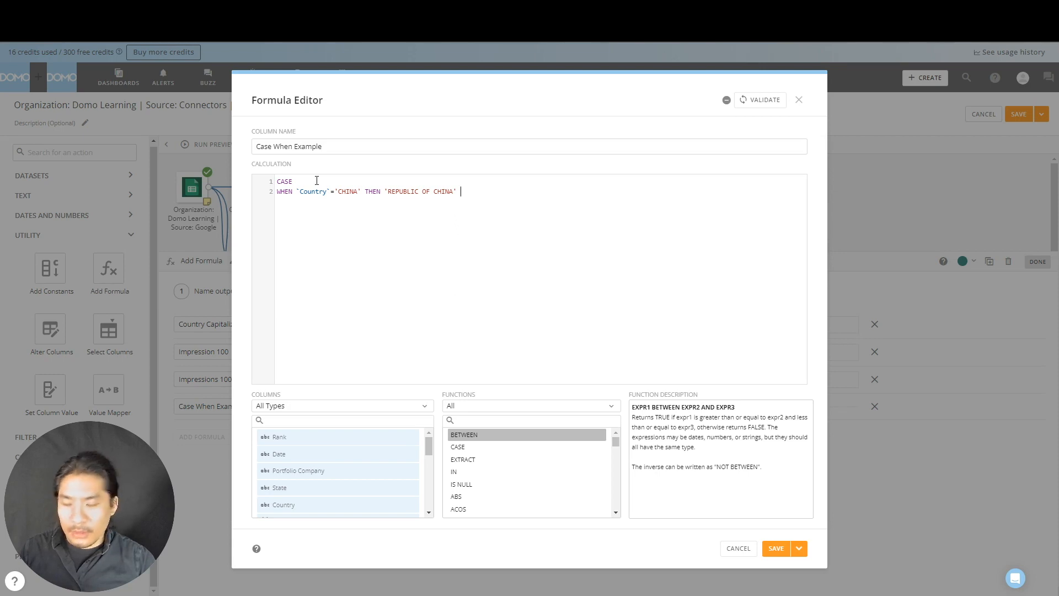
pyautogui.write('ELS')
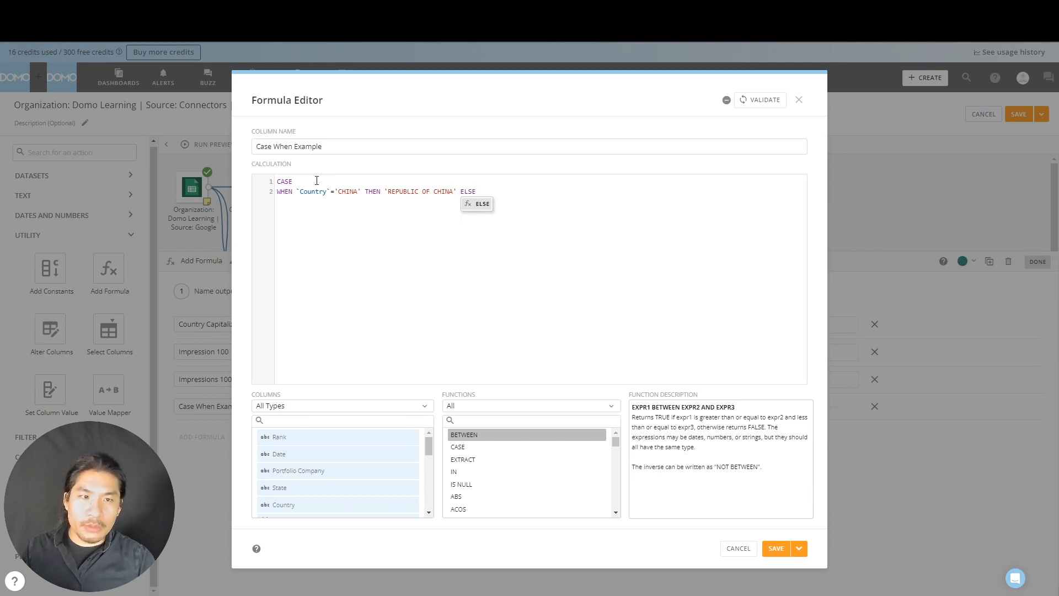
pyautogui.write('E')
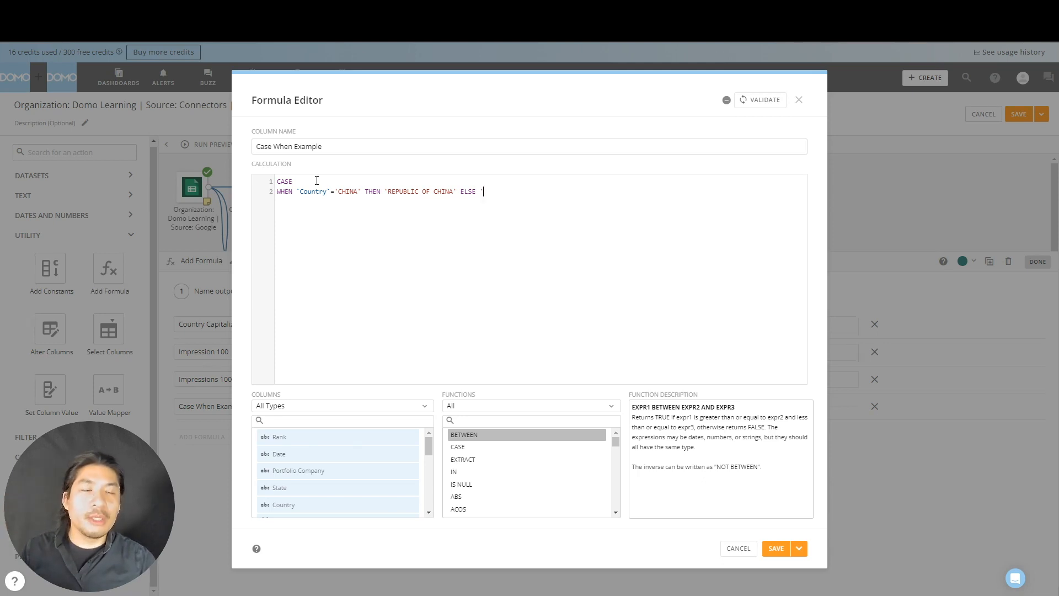
pyautogui.write("'O")
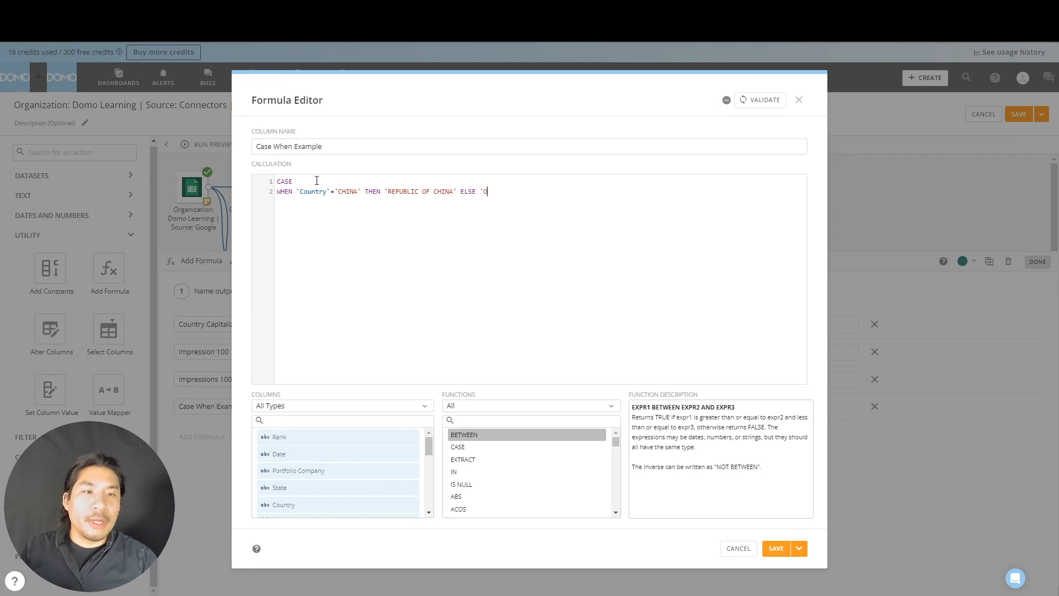
pyautogui.write("THER' END")
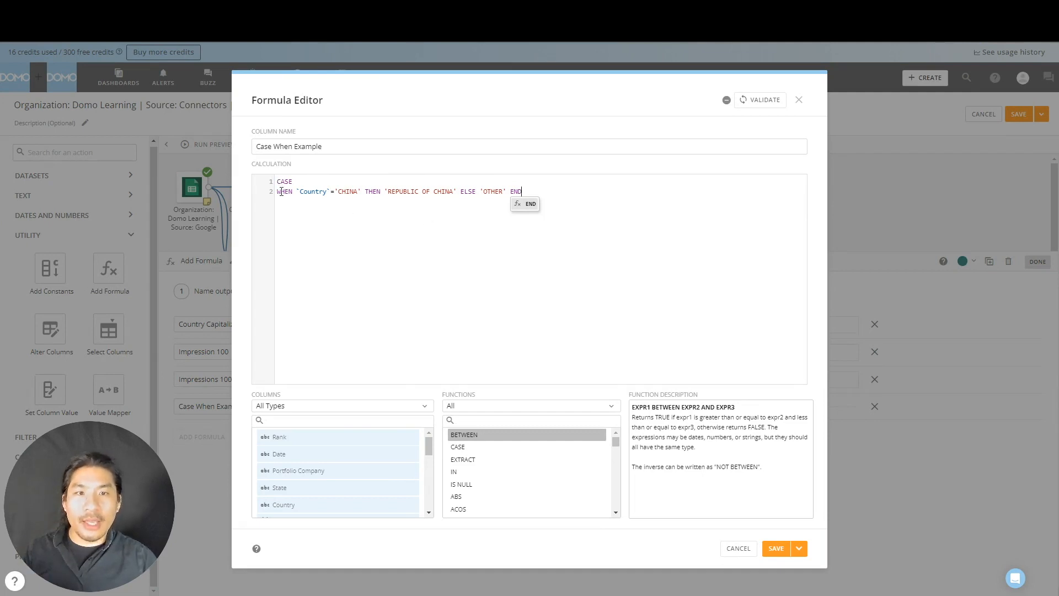
# - Validate the Case When Example formula, then save it and close the formula editor
pyautogui.click(367, 193)
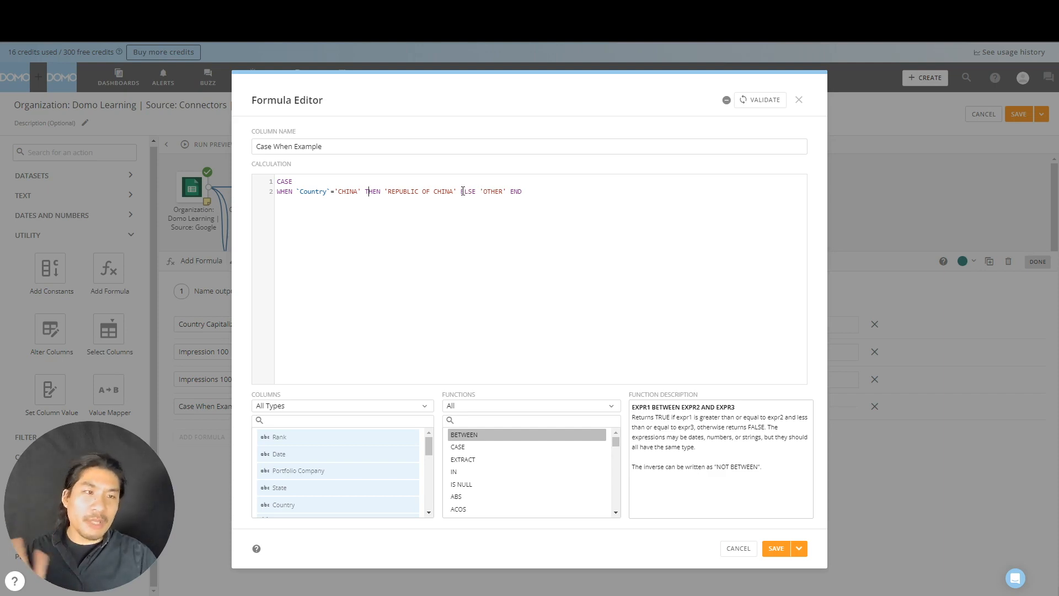
pyautogui.click(769, 105)
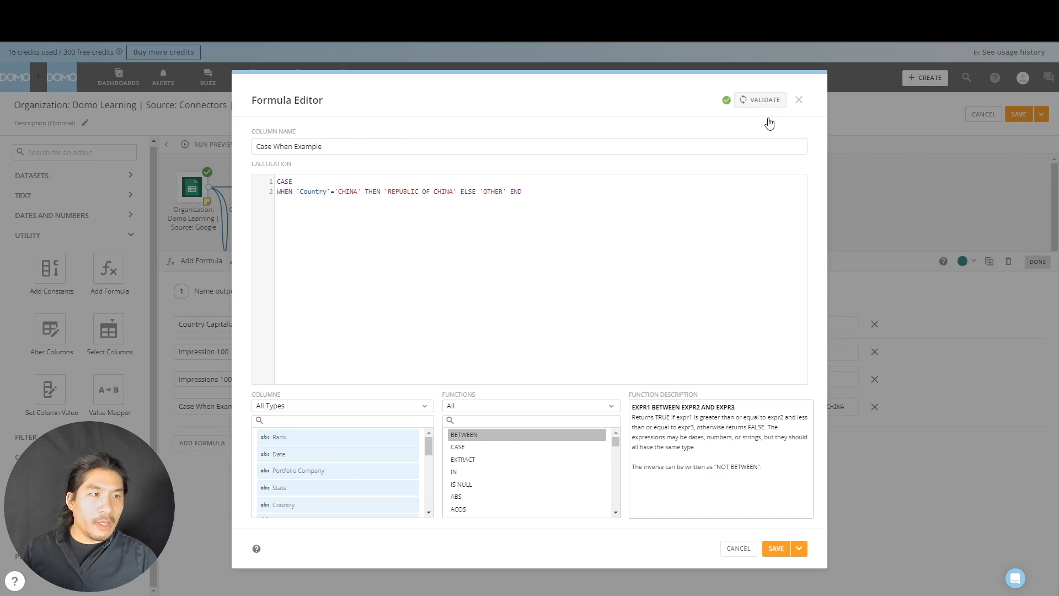
pyautogui.click(800, 548)
pyautogui.click(790, 574)
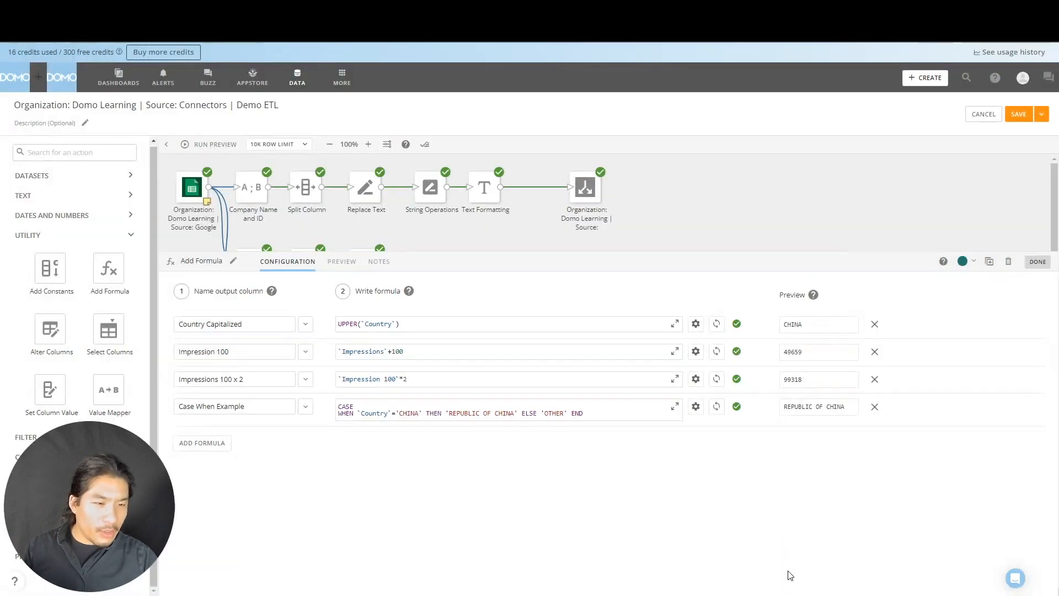
# - Run the preview and check the Country Capitalized, Impression 100, Impressions 100 x 2 and Case When Example columns in the Add Formula output
pyautogui.click(219, 145)
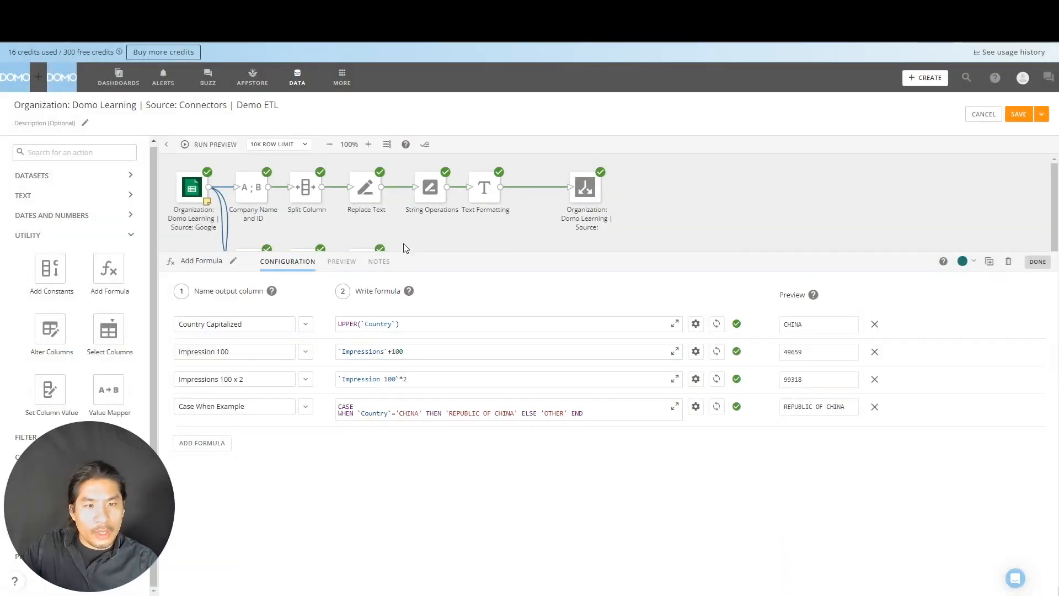
pyautogui.click(341, 262)
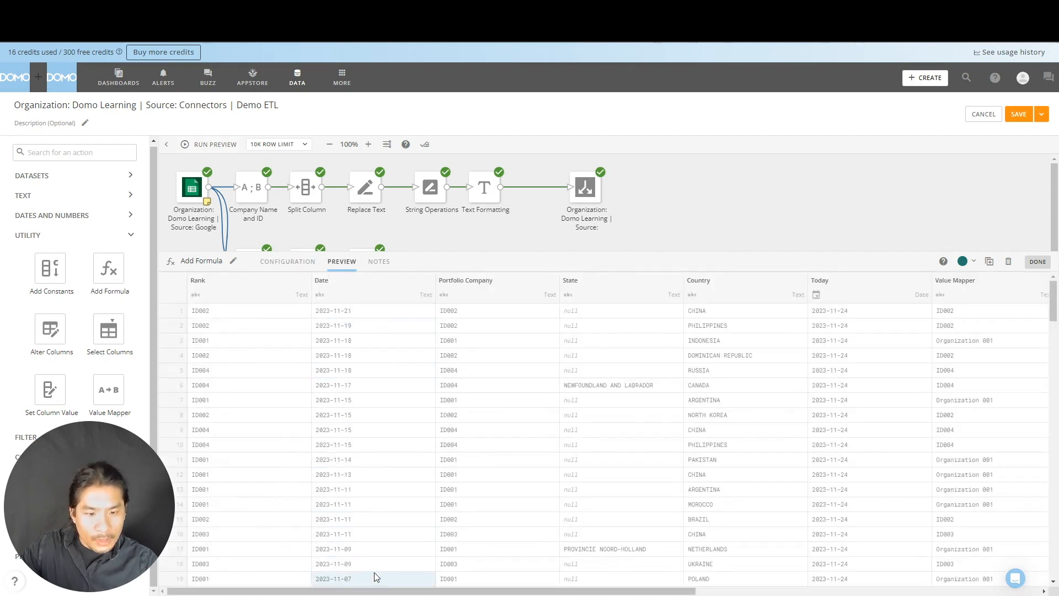
pyautogui.moveTo(375, 591); pyautogui.dragTo(833, 586)
pyautogui.click(833, 586)
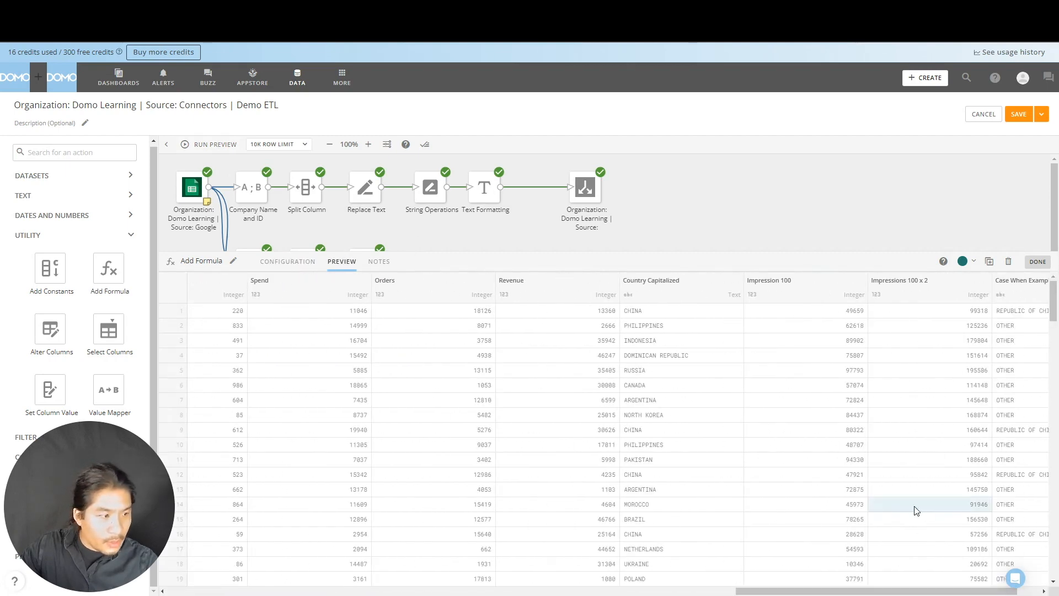
pyautogui.moveTo(896, 593); pyautogui.dragTo(918, 593)
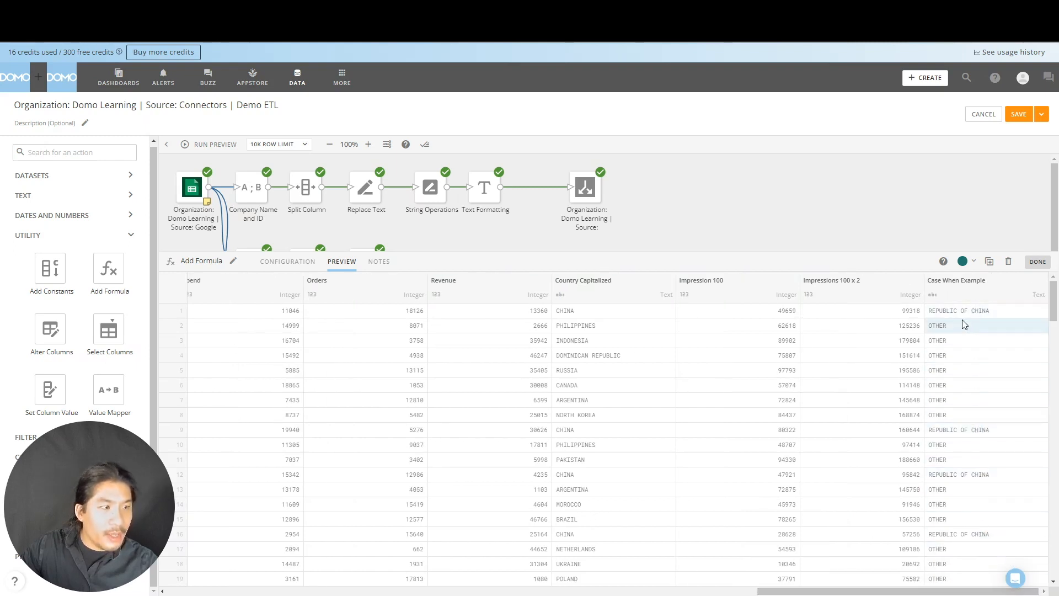
pyautogui.click(830, 231)
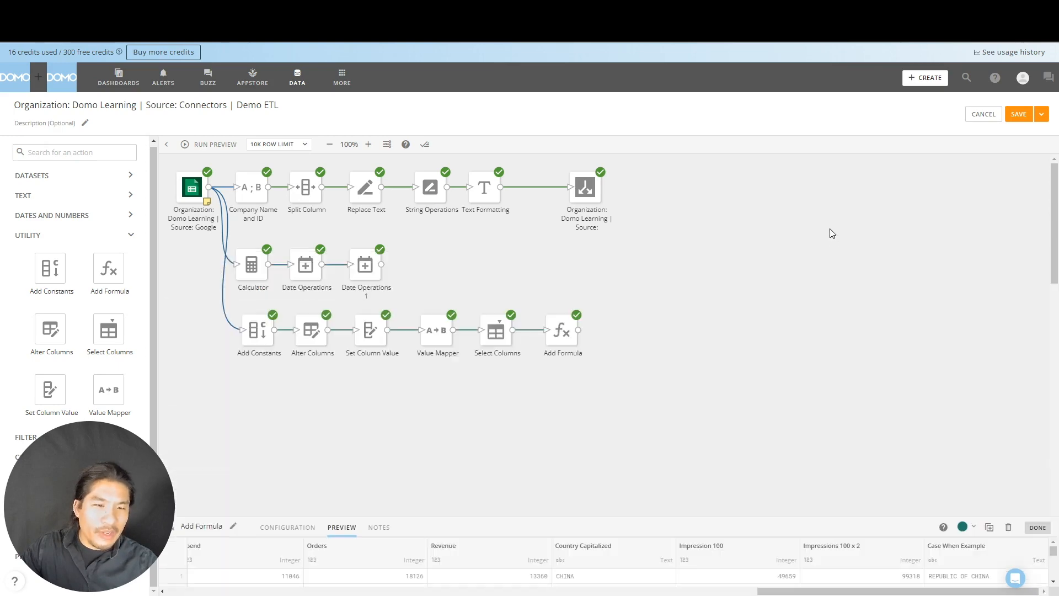
# - Add a fifth formula row named "Case When Example 2" to the Add Formula tile and rename the fourth output column "Case When Example 1"
pyautogui.click(573, 340)
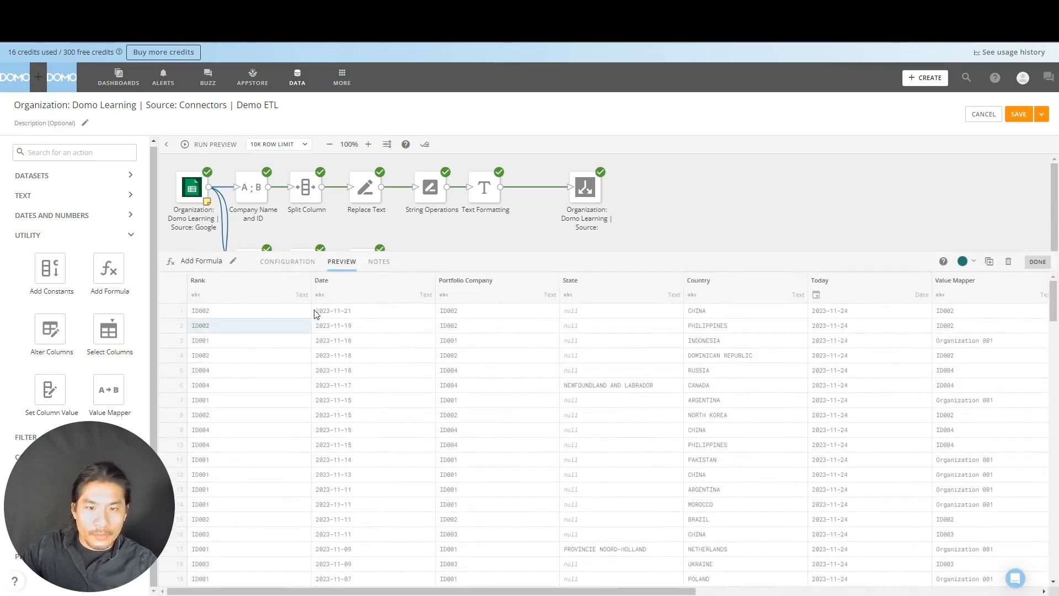
pyautogui.click(287, 261)
pyautogui.click(224, 442)
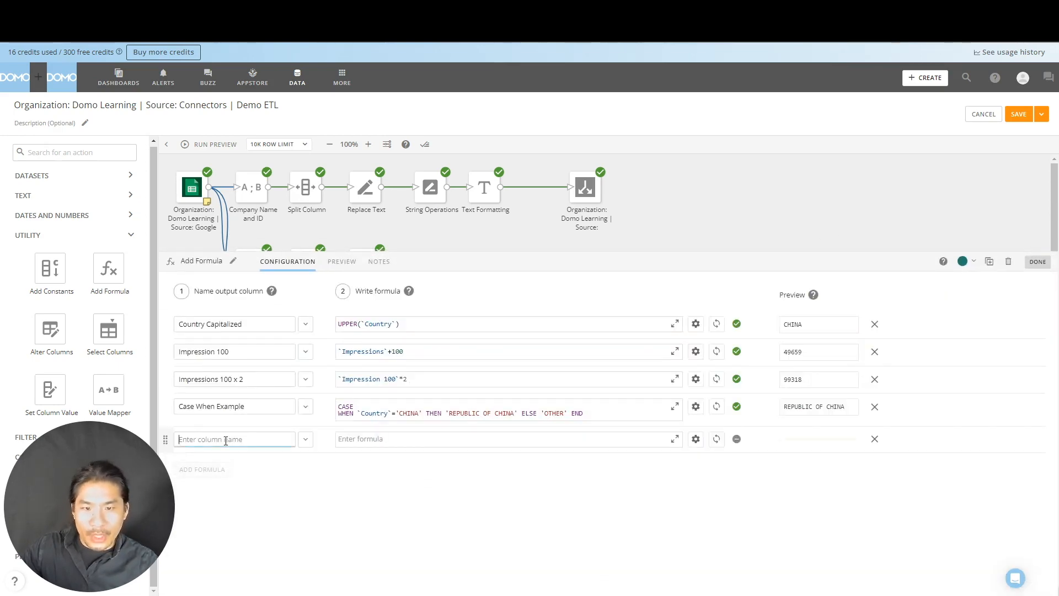
pyautogui.write('Cas')
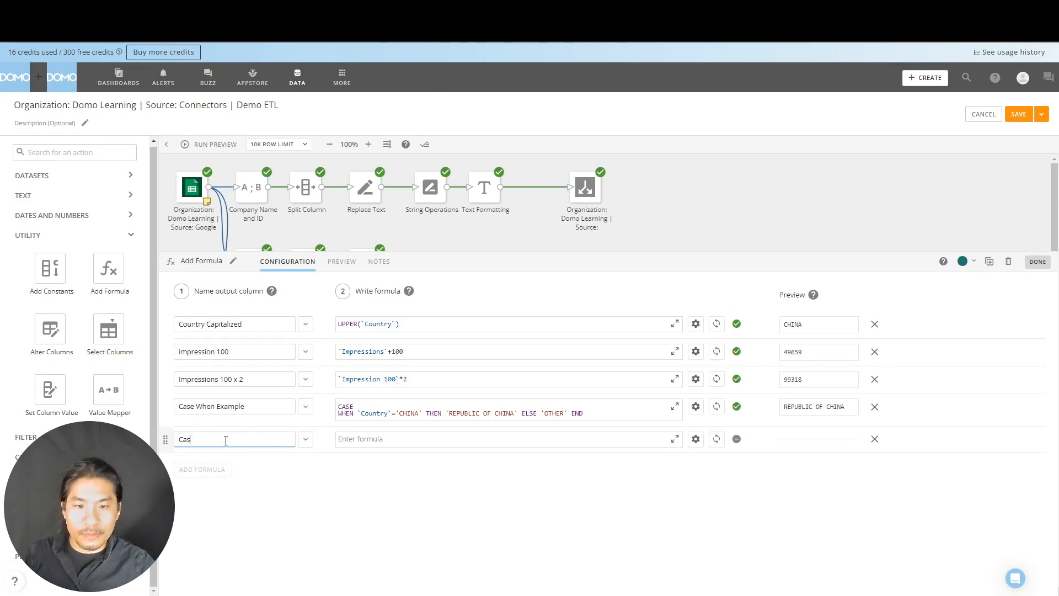
pyautogui.write('e When Examp')
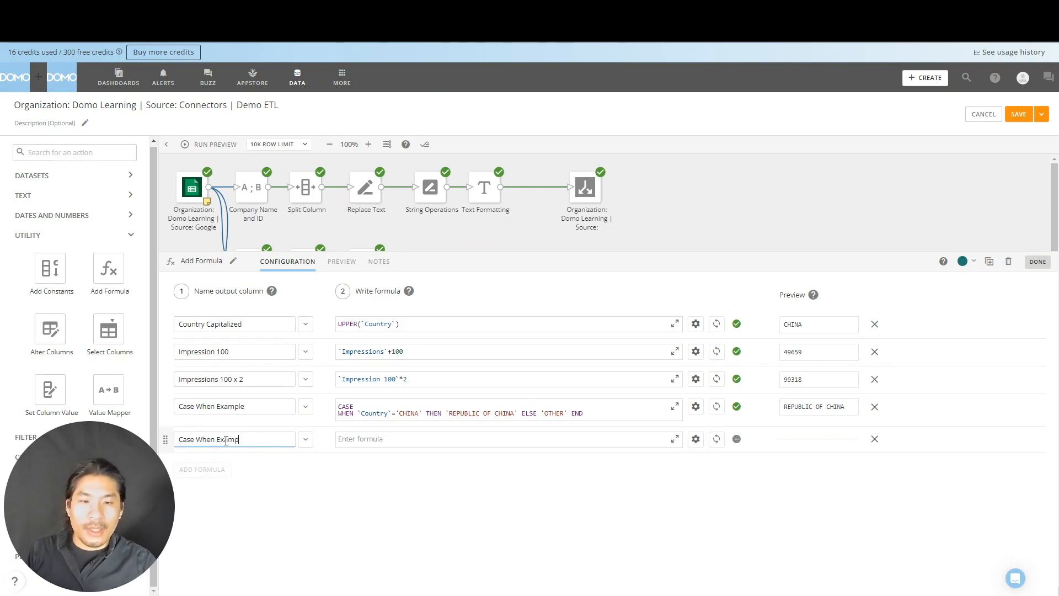
pyautogui.write('le 2')
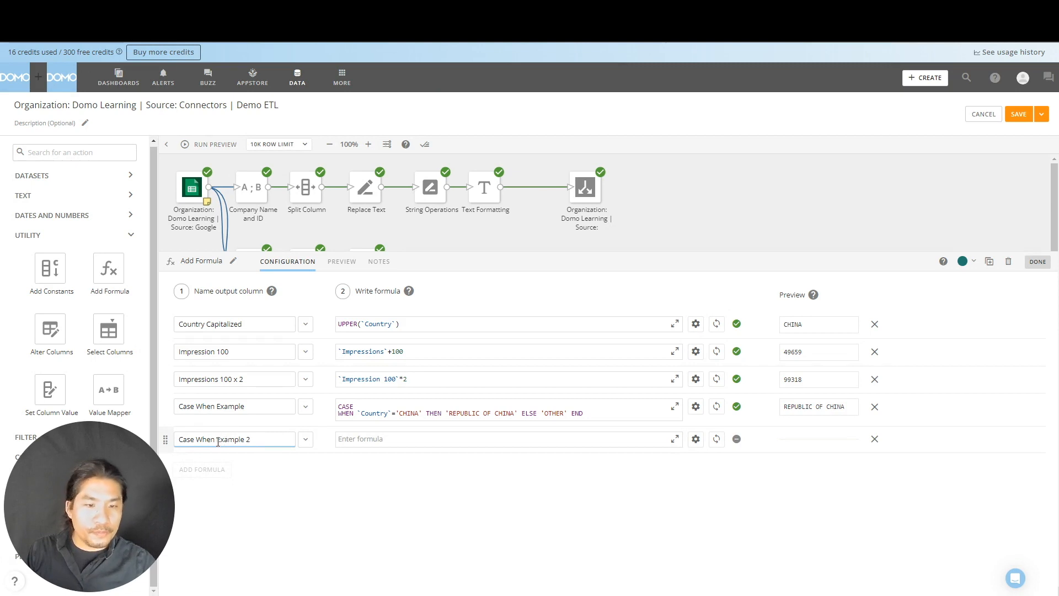
pyautogui.click(286, 407)
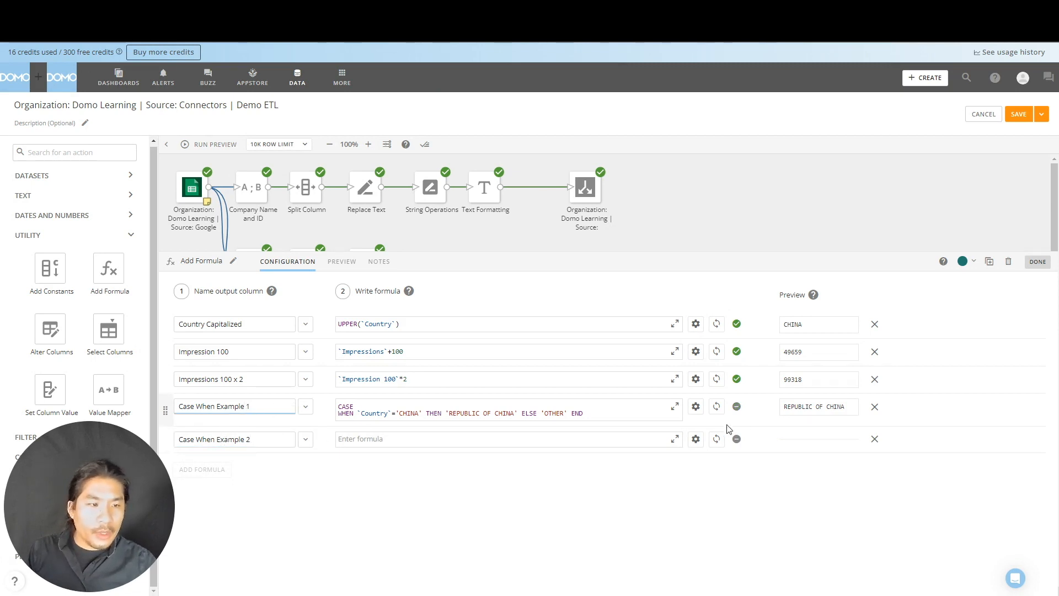
# - In the formula editor for Case When Example 2, write CASE WHEN `Country`='CHINA' THEN 'REPUBLIC OF CHINA'
pyautogui.click(674, 439)
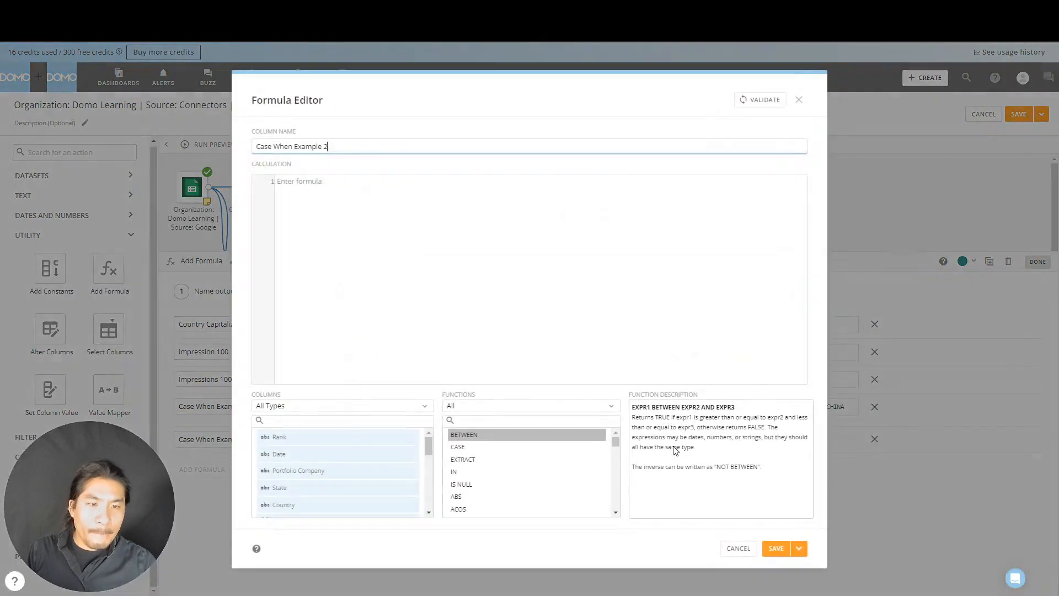
pyautogui.click(317, 180)
pyautogui.moveTo(429, 447); pyautogui.dragTo(431, 534)
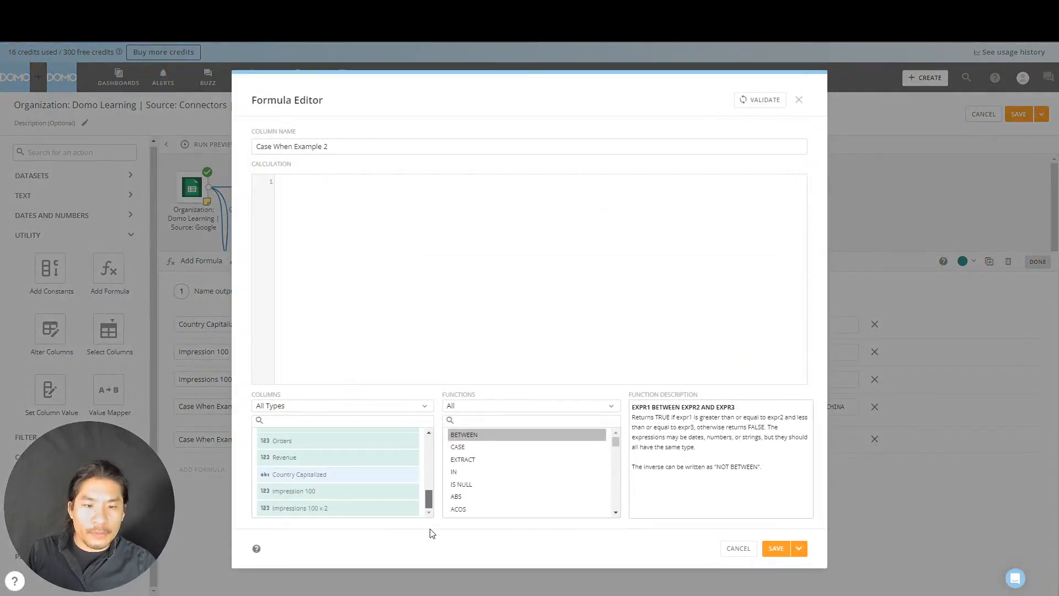
pyautogui.scroll(10, 432, 477)
pyautogui.write('c')
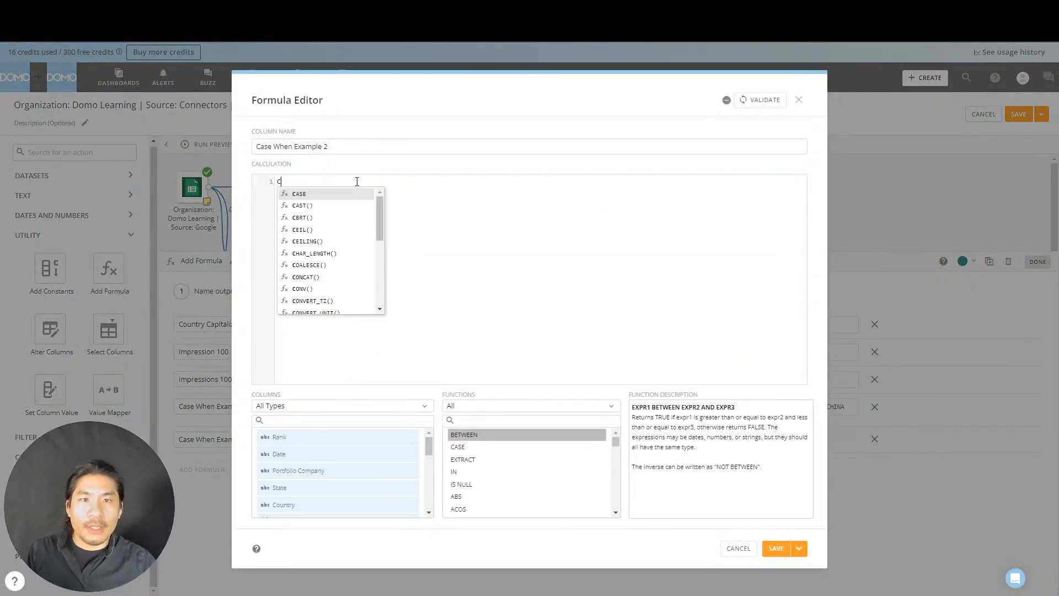
pyautogui.write('ase')
pyautogui.press('Return')
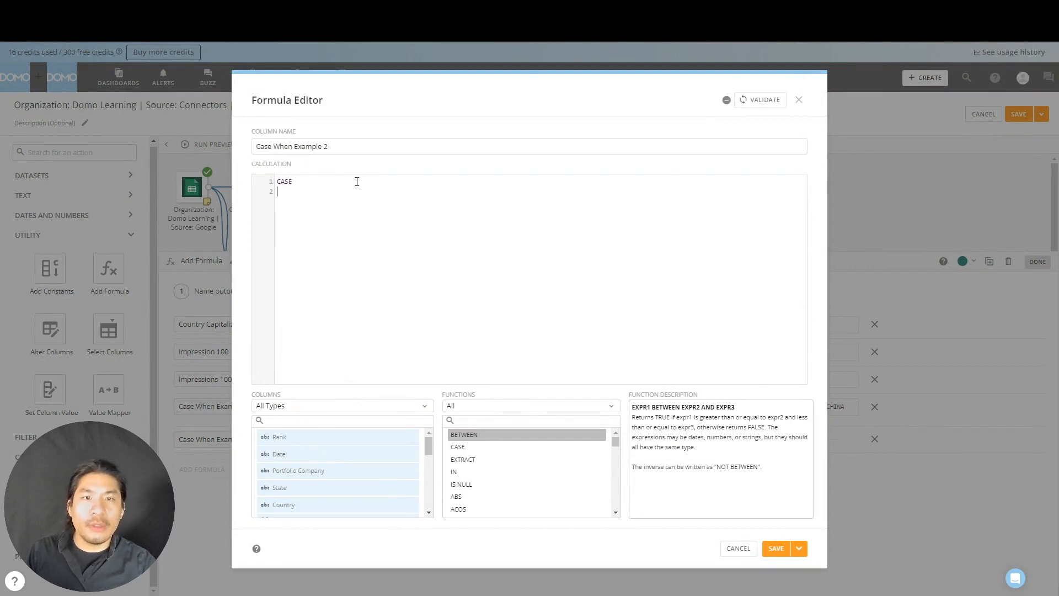
pyautogui.write('WHEN `Country`')
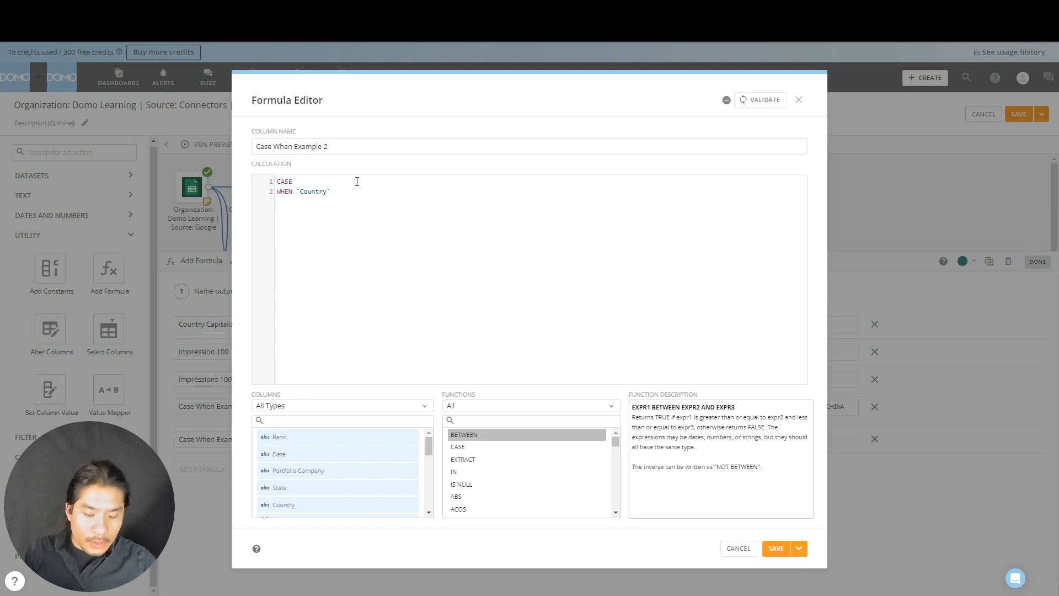
pyautogui.write("='CHINA")
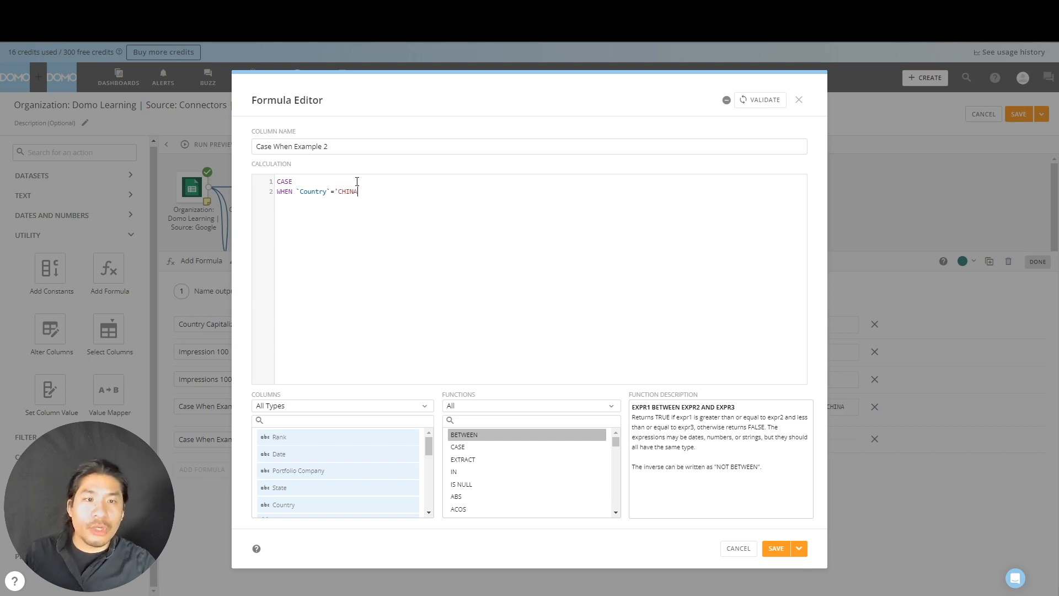
pyautogui.write("' THEN")
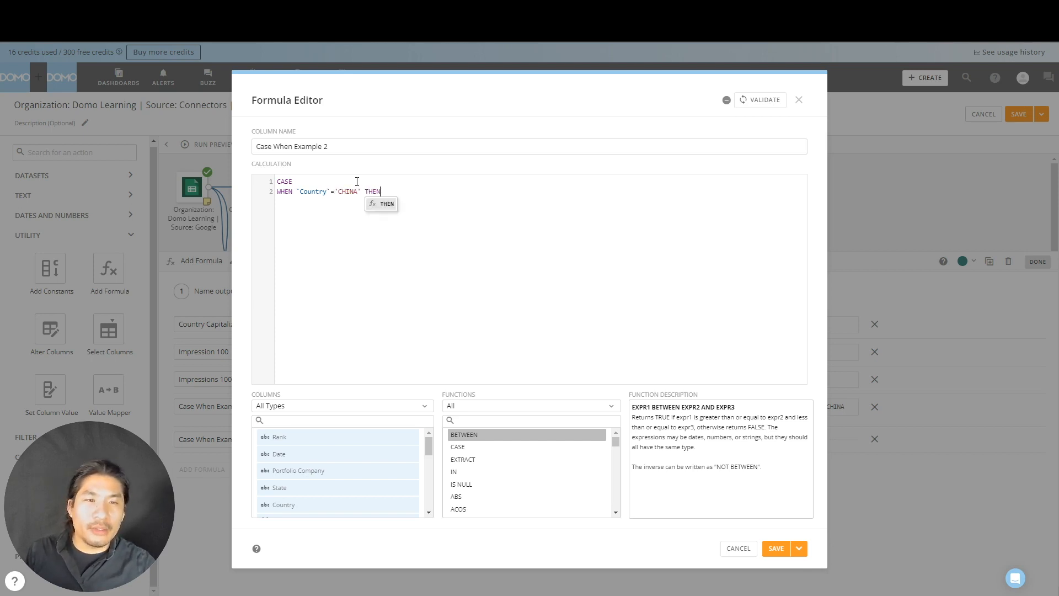
pyautogui.write(" 'REPUBLIC OF")
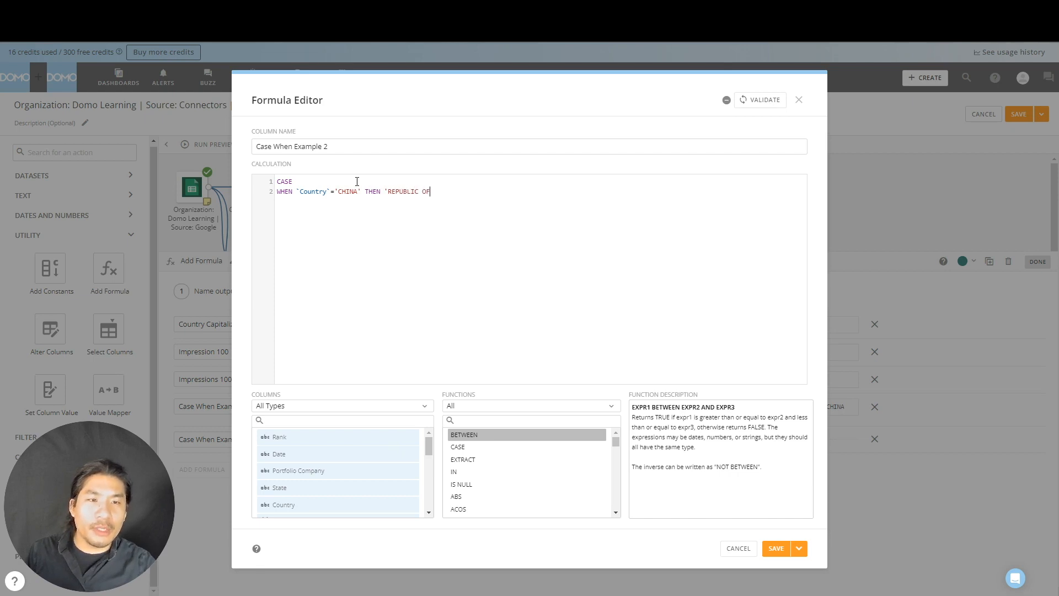
pyautogui.write(" CHINA'")
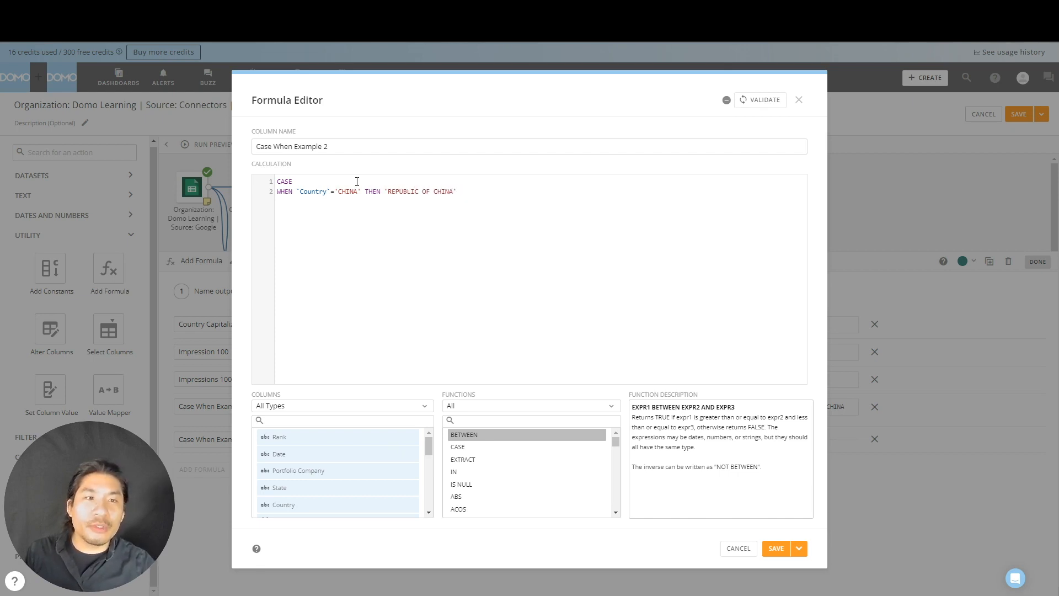
pyautogui.write(" ELSE 'OTHER E")
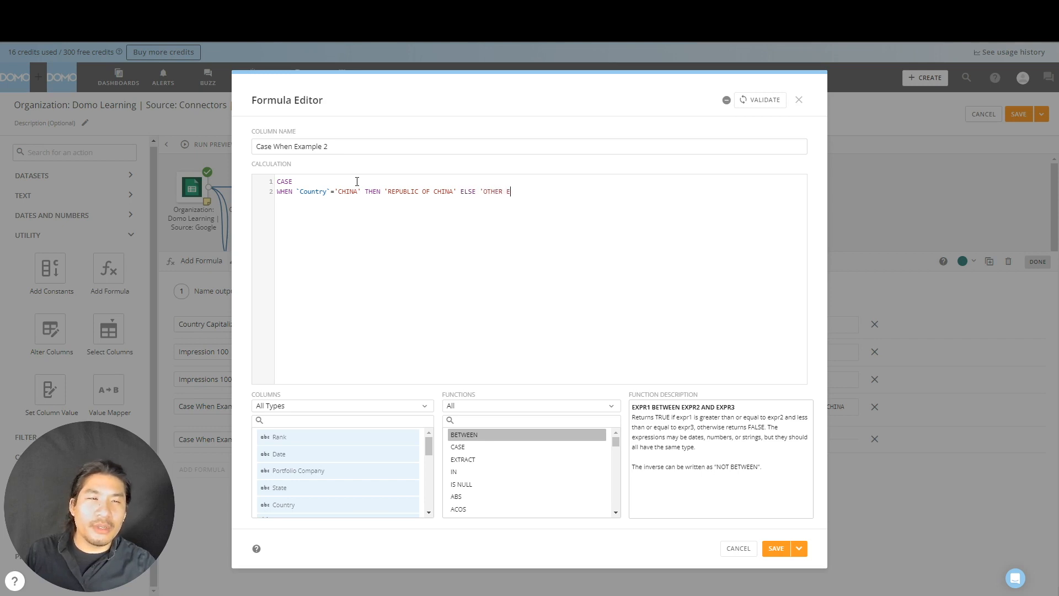
pyautogui.write('ND')
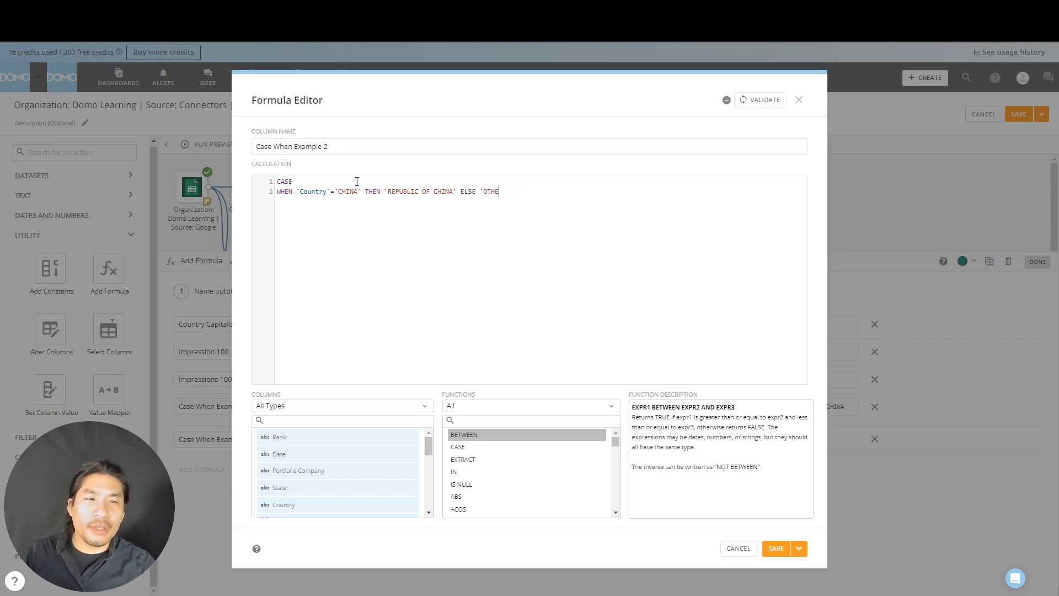
pyautogui.write('ND')
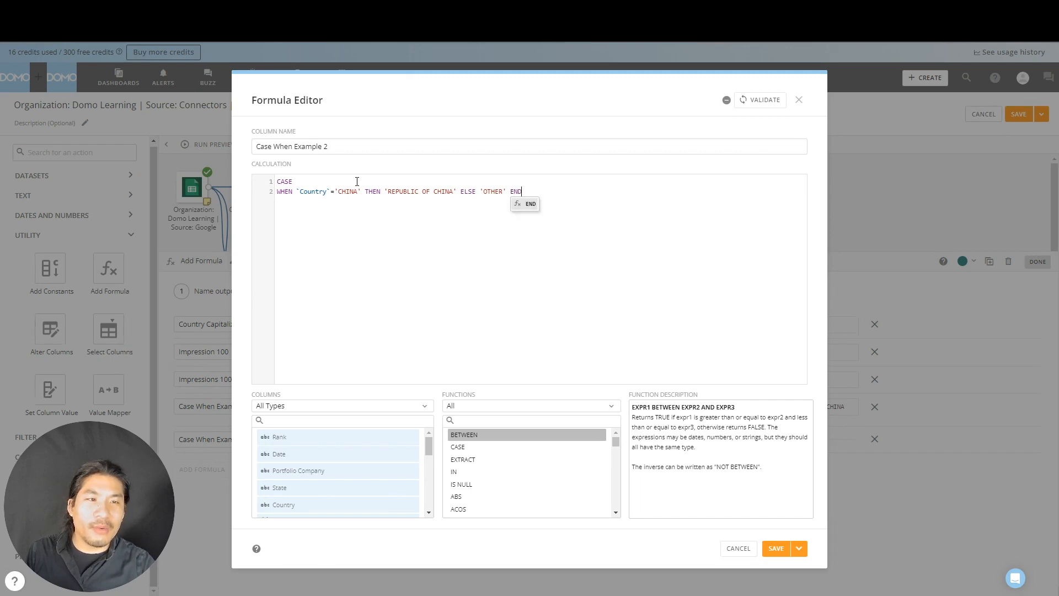
pyautogui.press('BackSpace')
pyautogui.press('BackSpace')
pyautogui.press('BackSpace')
pyautogui.press('BackSpace')
pyautogui.press('BackSpace')
pyautogui.press('BackSpace')
pyautogui.press('BackSpace')
pyautogui.press('BackSpace')
pyautogui.press('BackSpace')
pyautogui.press('BackSpace')
pyautogui.press('BackSpace')
pyautogui.press('BackSpace')
pyautogui.press('BackSpace')
pyautogui.press('BackSpace')
pyautogui.press('BackSpace')
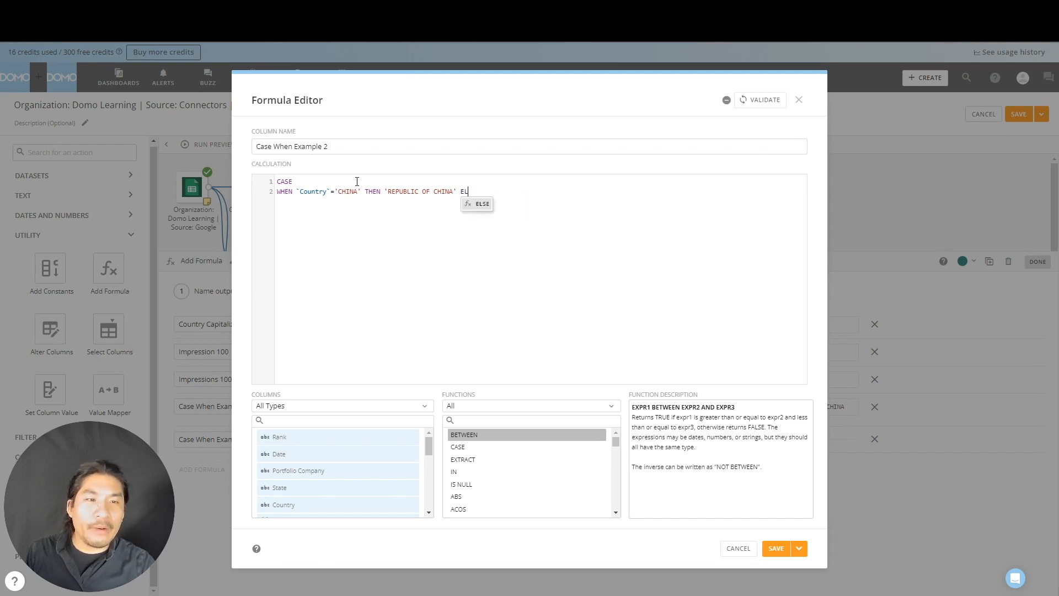
# - Finish the Case When Example 2 expression with END and no ELSE clause, and save and close the formula
pyautogui.write('END')
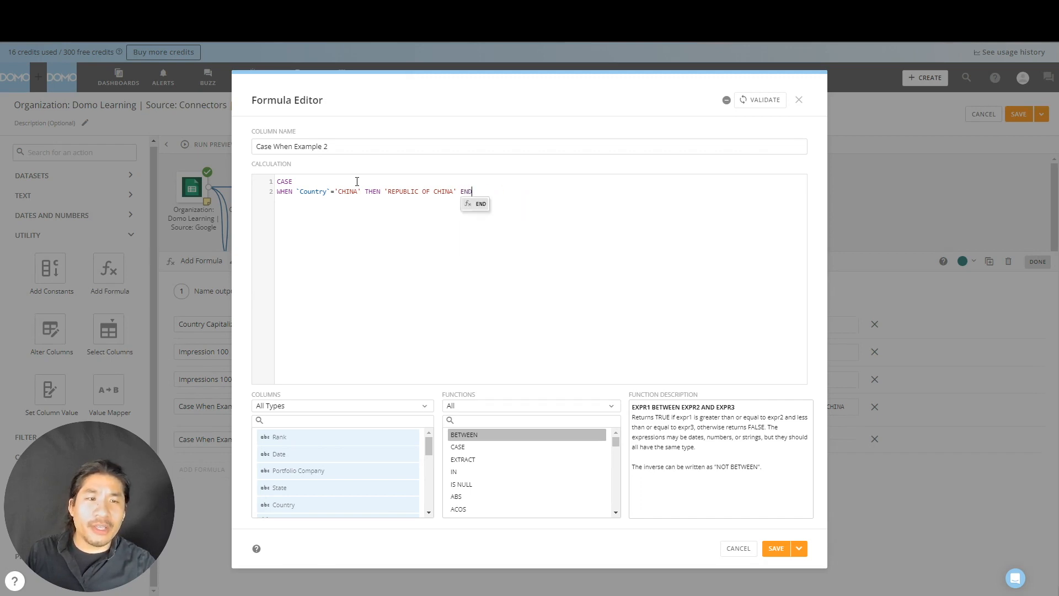
pyautogui.click(800, 550)
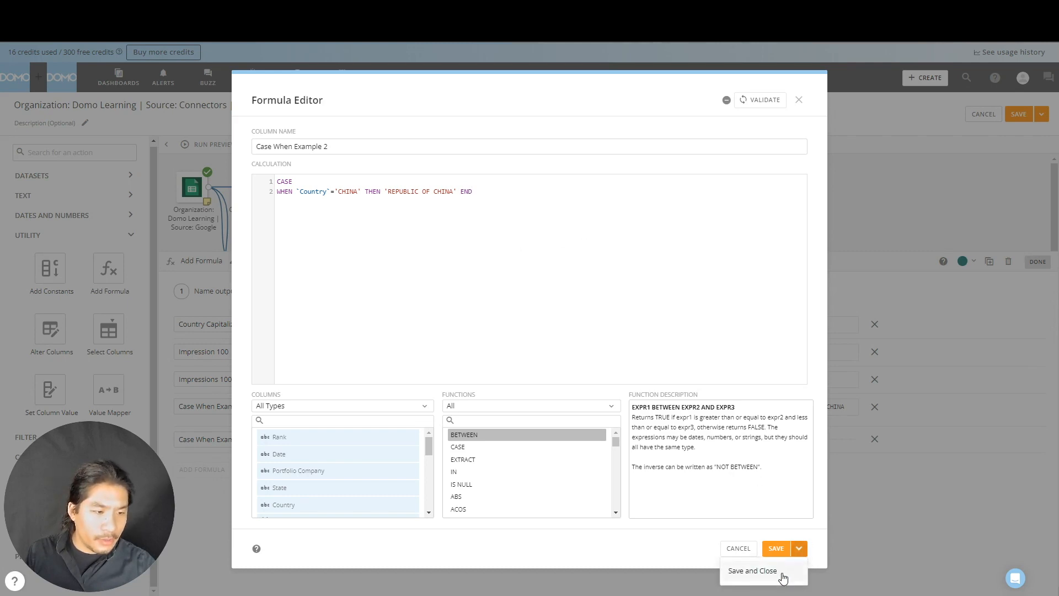
pyautogui.click(752, 570)
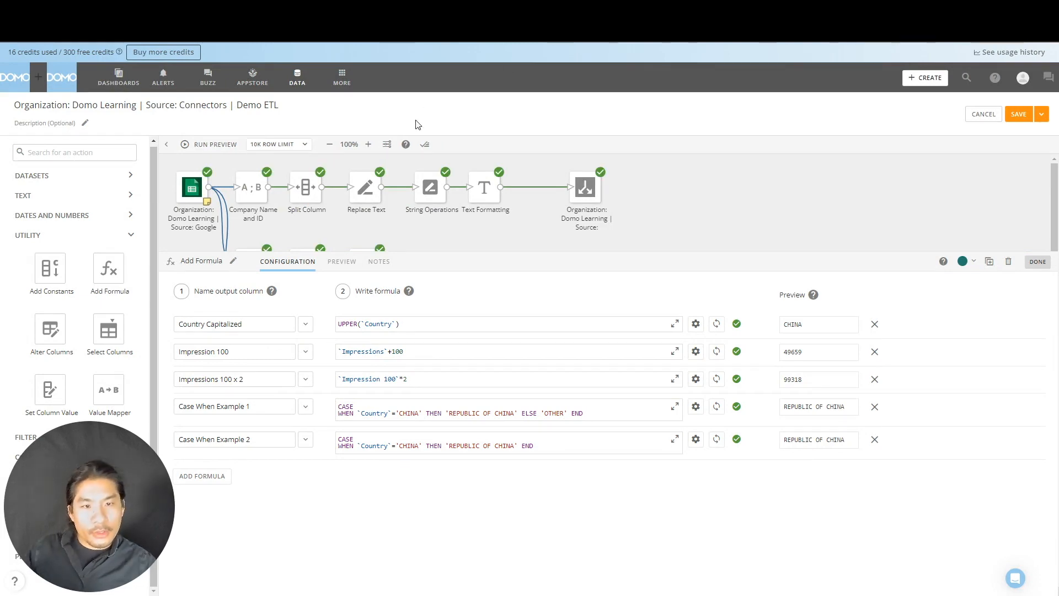
# - Compare the Case When Example 1 and Case When Example 2 columns in the Add Formula preview, and close the tile's settings
pyautogui.click(338, 263)
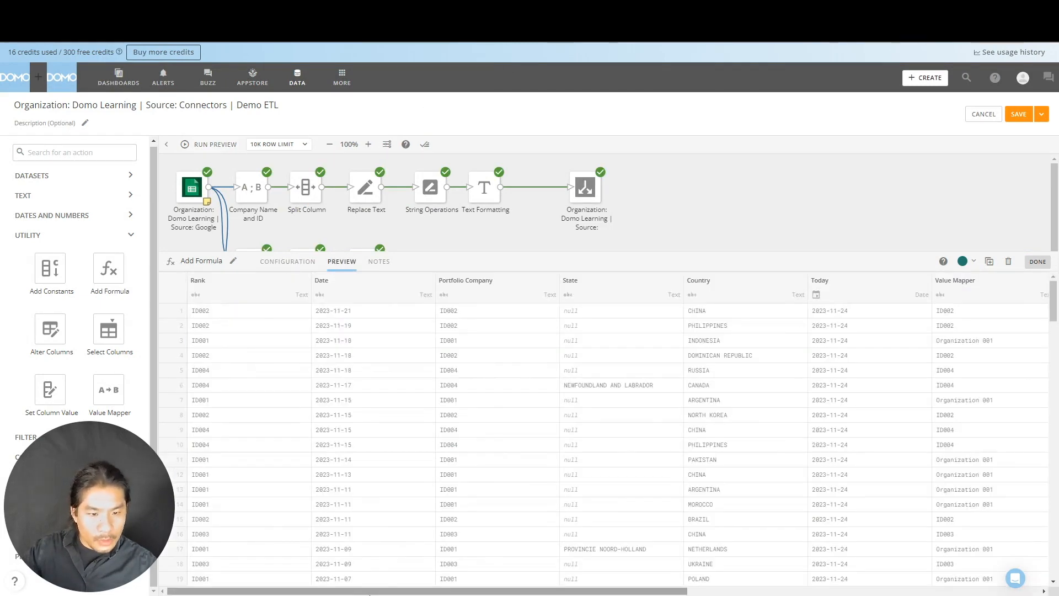
pyautogui.moveTo(376, 591); pyautogui.dragTo(860, 591)
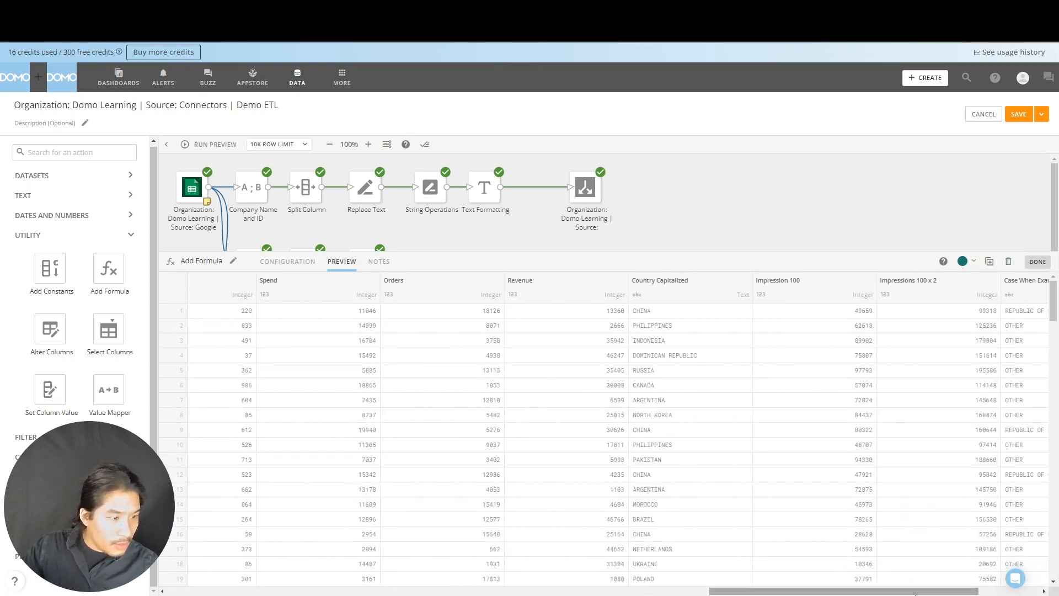
pyautogui.moveTo(925, 591); pyautogui.dragTo(986, 592)
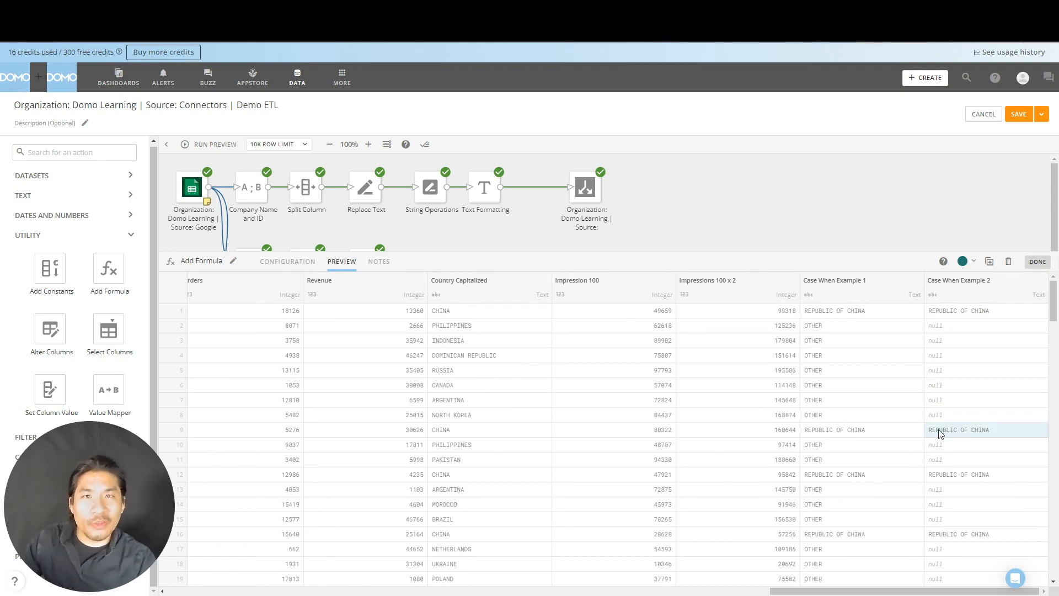
pyautogui.click(802, 231)
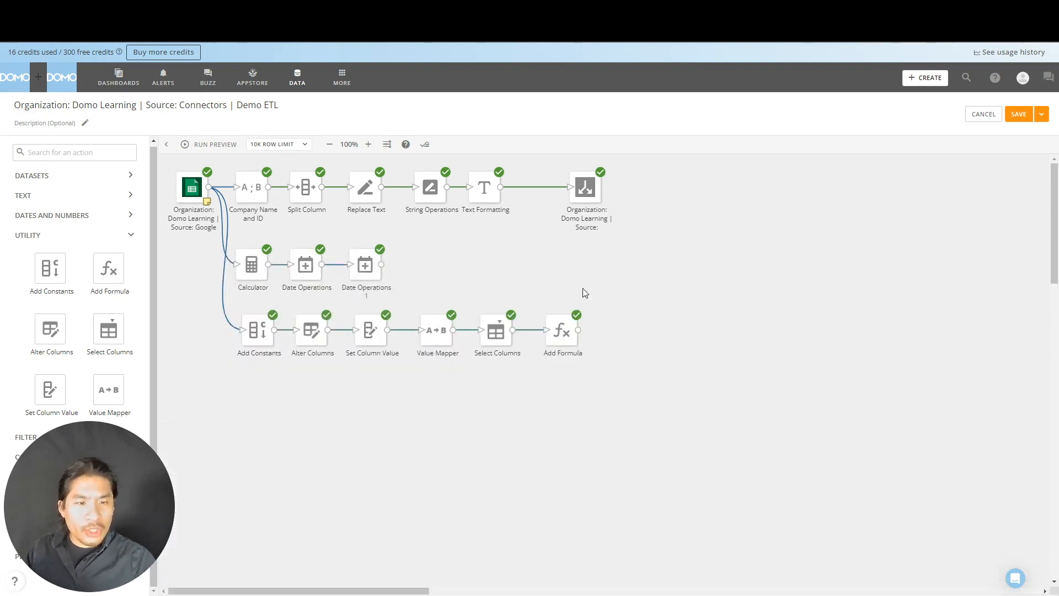
# - Reopen the Add Formula tile's configuration and copy the whole Case When Example 2 formula, leaving its editor without changes
pyautogui.click(561, 330)
pyautogui.click(282, 261)
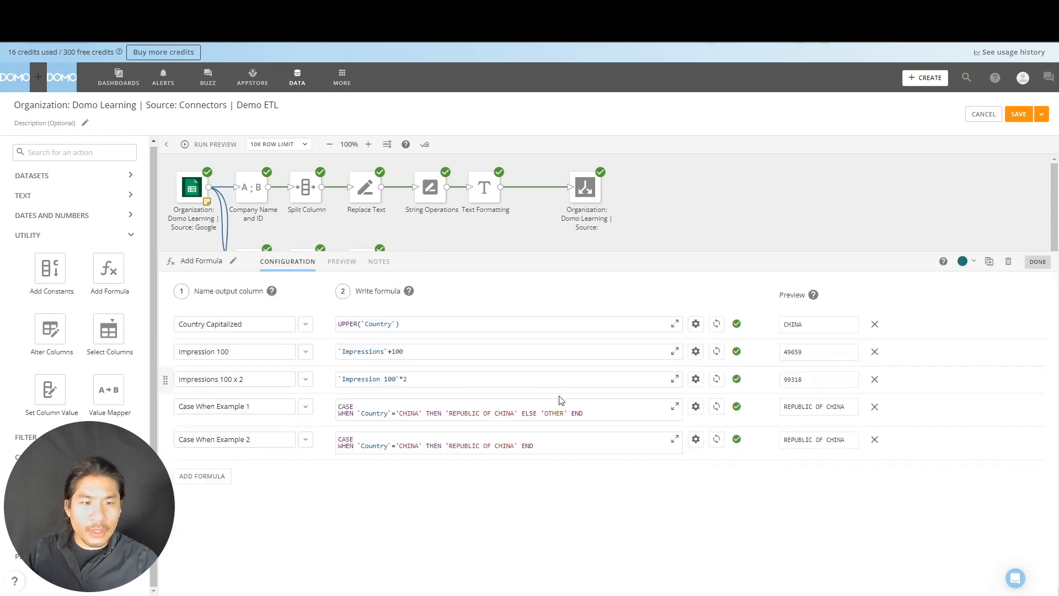
pyautogui.click(675, 442)
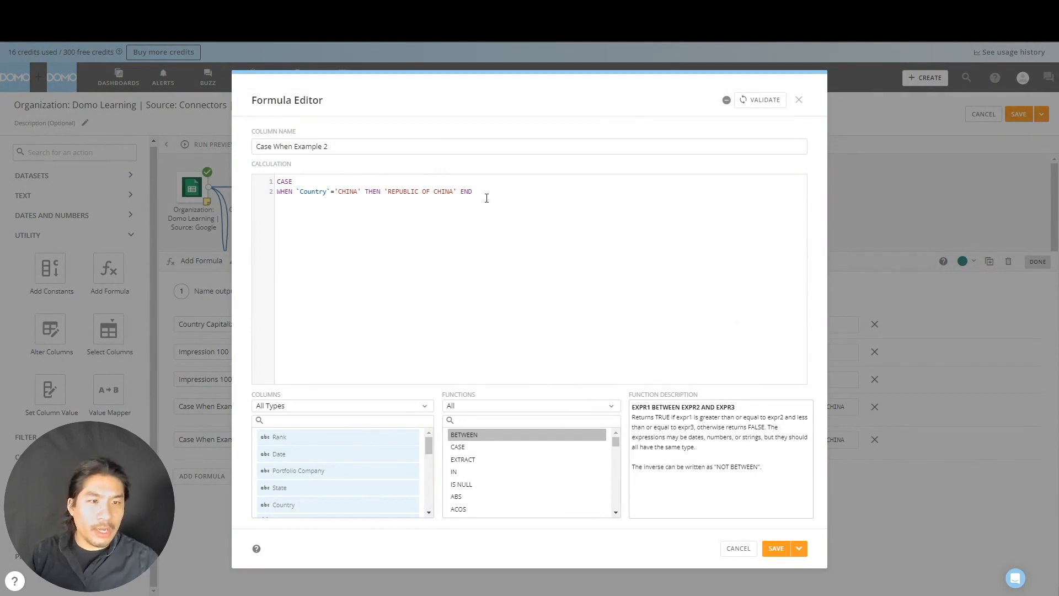
pyautogui.moveTo(485, 193); pyautogui.dragTo(241, 154)
pyautogui.hotkey('ctrl', 'c')
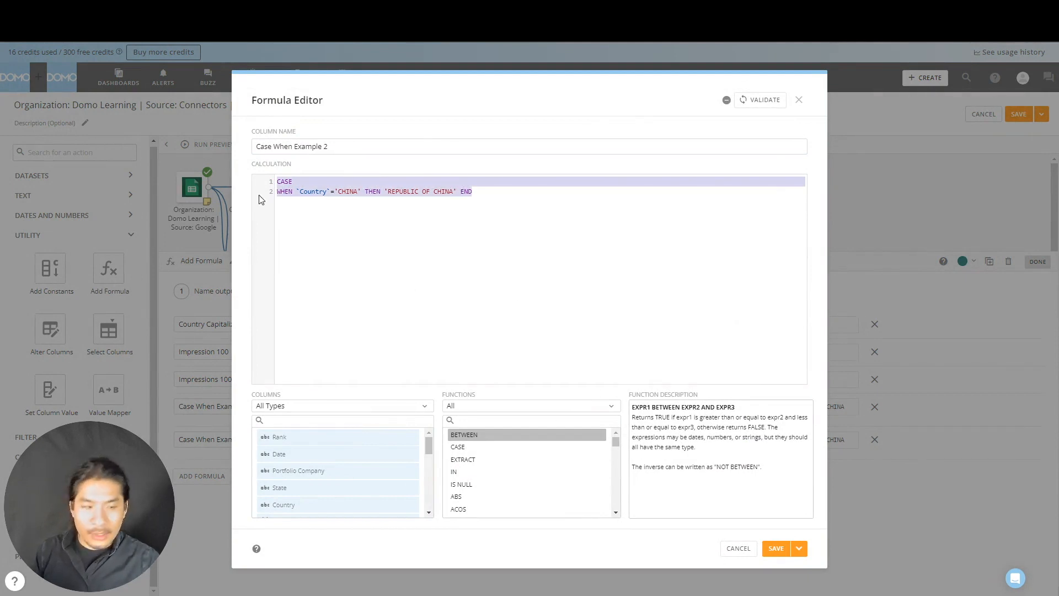
pyautogui.click(738, 548)
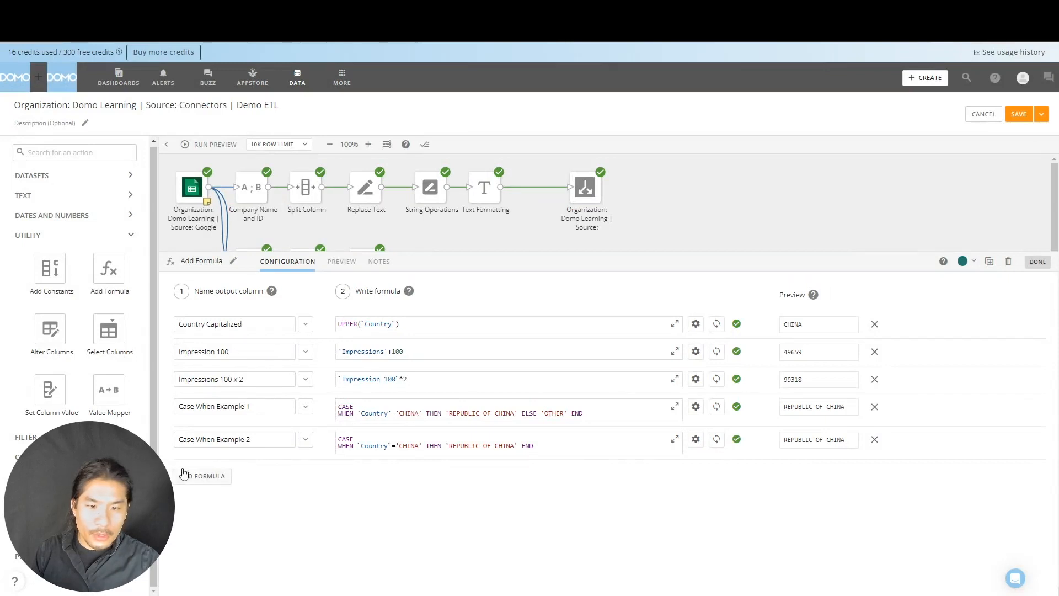
# - Add a sixth formula row named "Case When Example 3" and paste the copied case expression as its formula
pyautogui.click(199, 476)
pyautogui.click(200, 472)
pyautogui.write('Case')
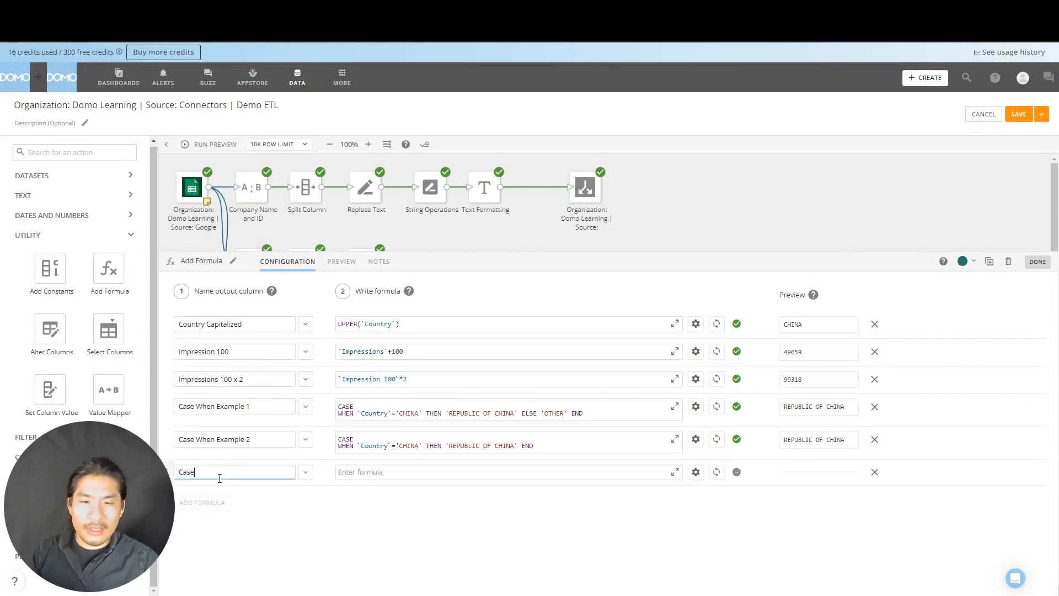
pyautogui.write(' When Exm')
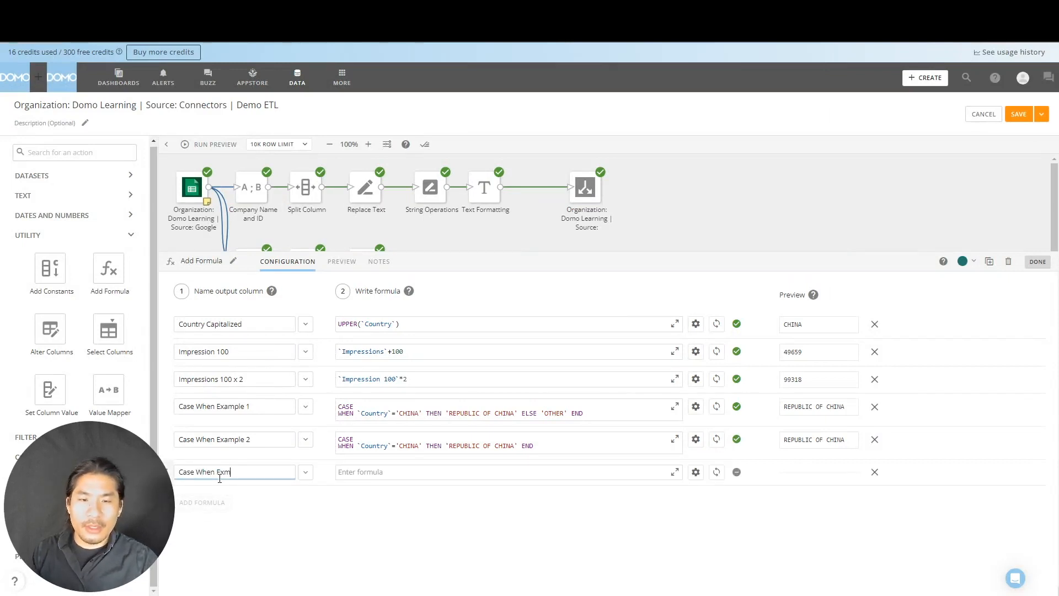
pyautogui.press('BackSpace')
pyautogui.write('ample 3')
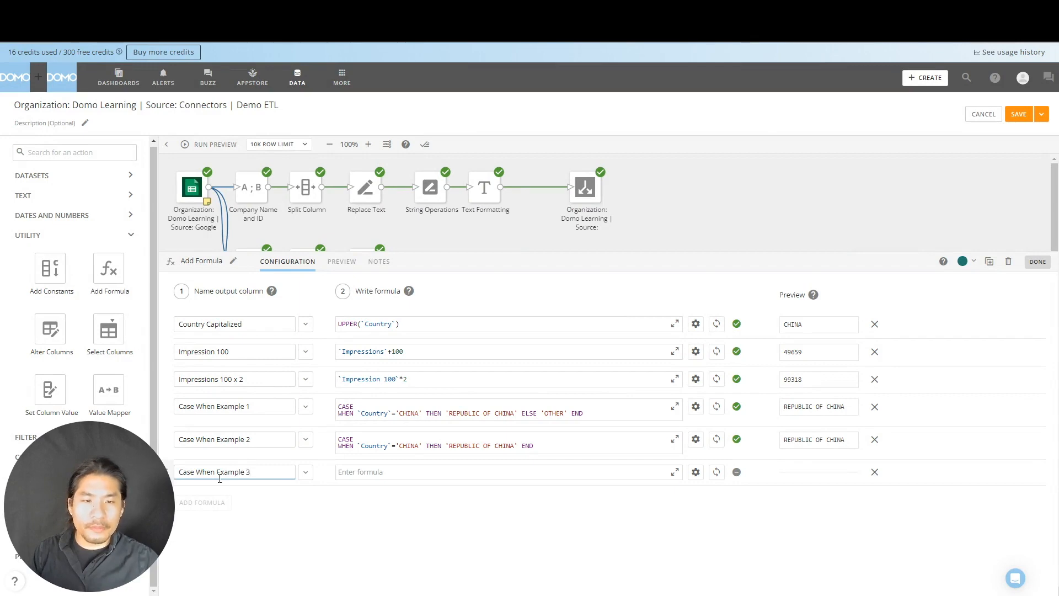
pyautogui.click(368, 474)
pyautogui.hotkey('ctrl', 'v')
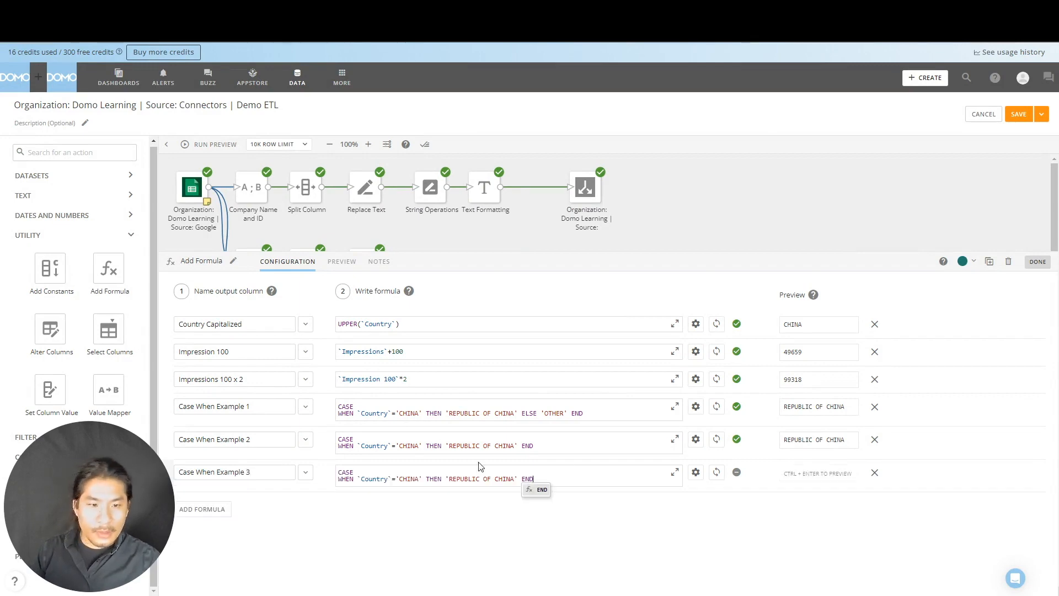
# - Insert ELSE '' before END in the Case When Example 3 formula, and save and close it
pyautogui.click(675, 472)
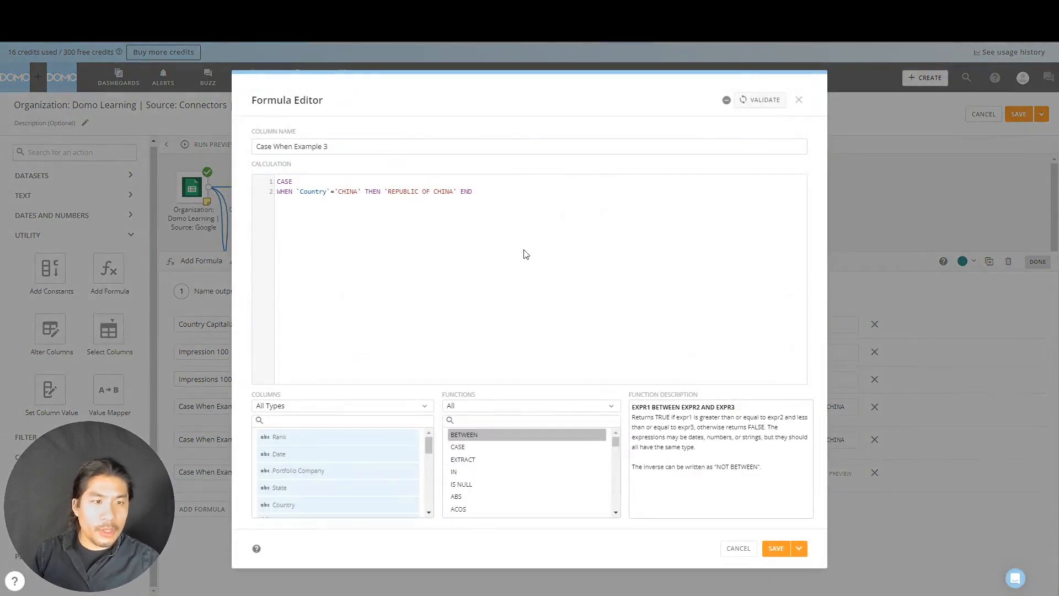
pyautogui.write('ELSE ')
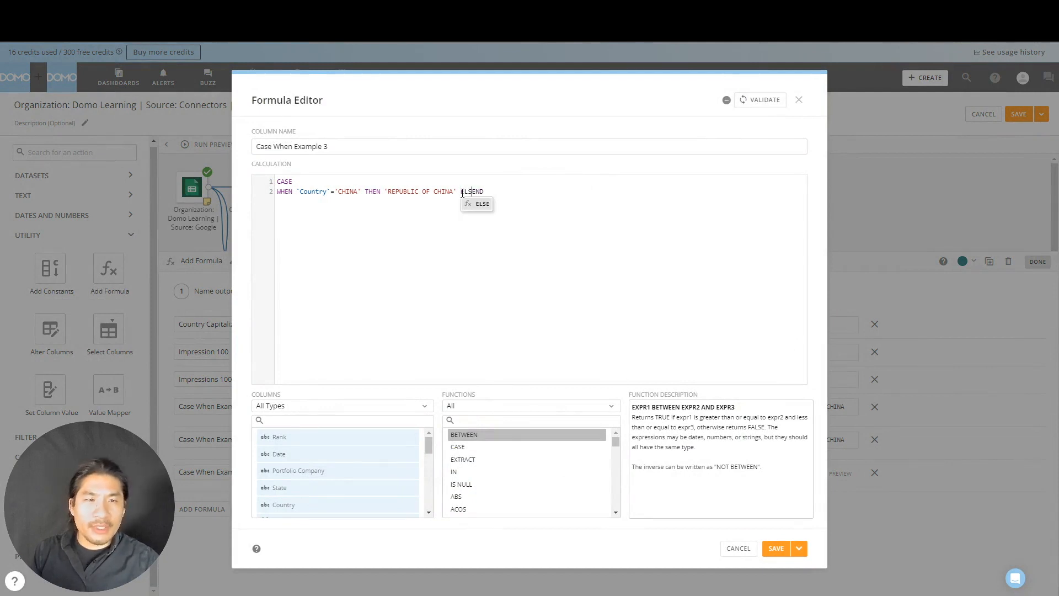
pyautogui.write("'' E")
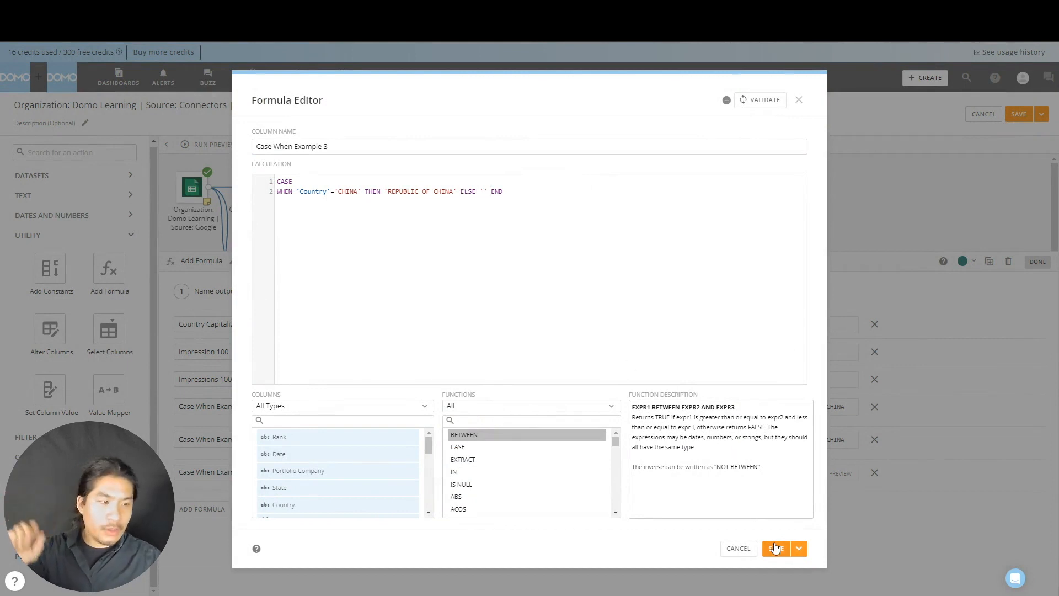
pyautogui.click(798, 548)
pyautogui.click(775, 572)
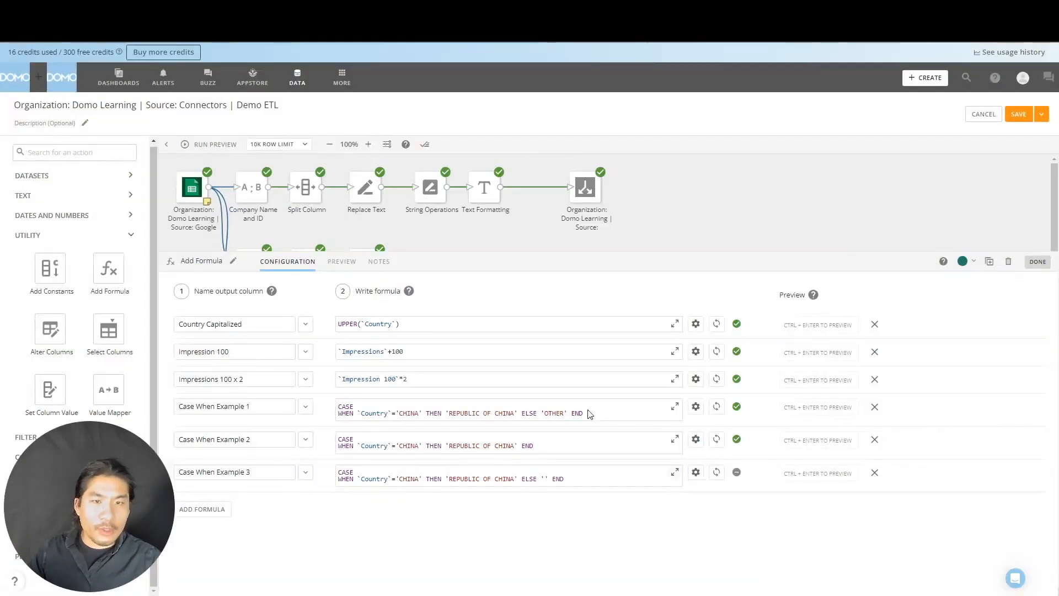
# - Run the preview and compare the three Case When Example columns in the Add Formula output
pyautogui.click(198, 148)
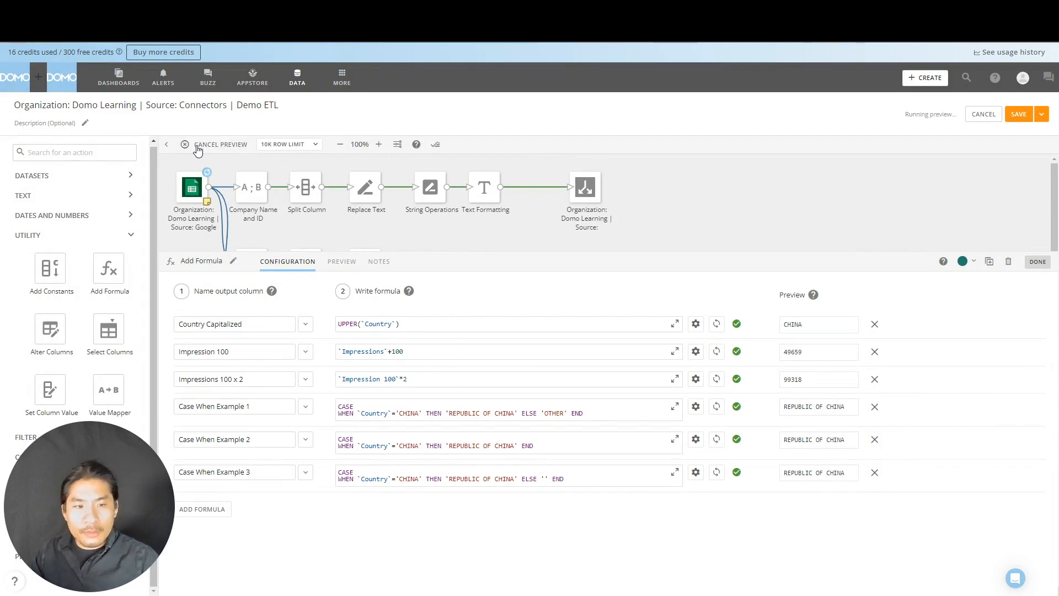
pyautogui.click(345, 263)
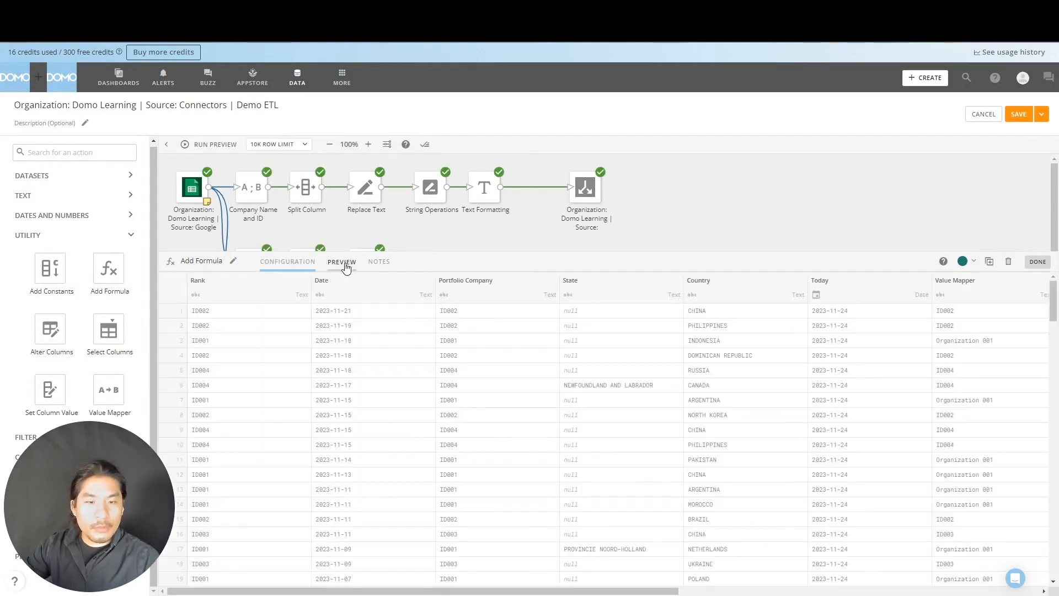
pyautogui.moveTo(309, 592); pyautogui.dragTo(756, 592)
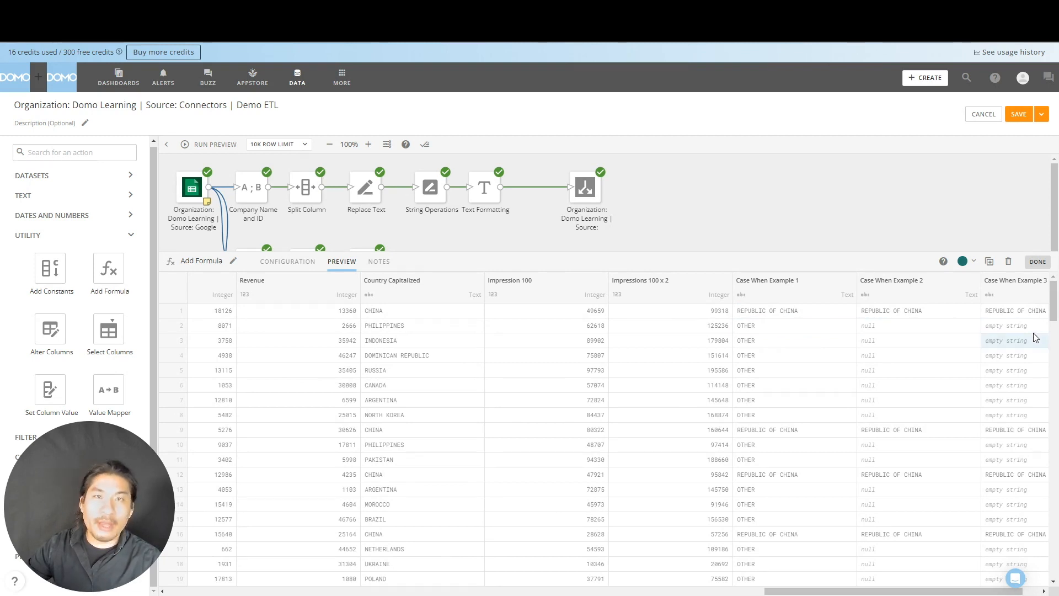
# - Return to the Add Formula tile's configuration, enlarge its pane, and add an empty seventh formula row
pyautogui.click(723, 223)
pyautogui.click(554, 333)
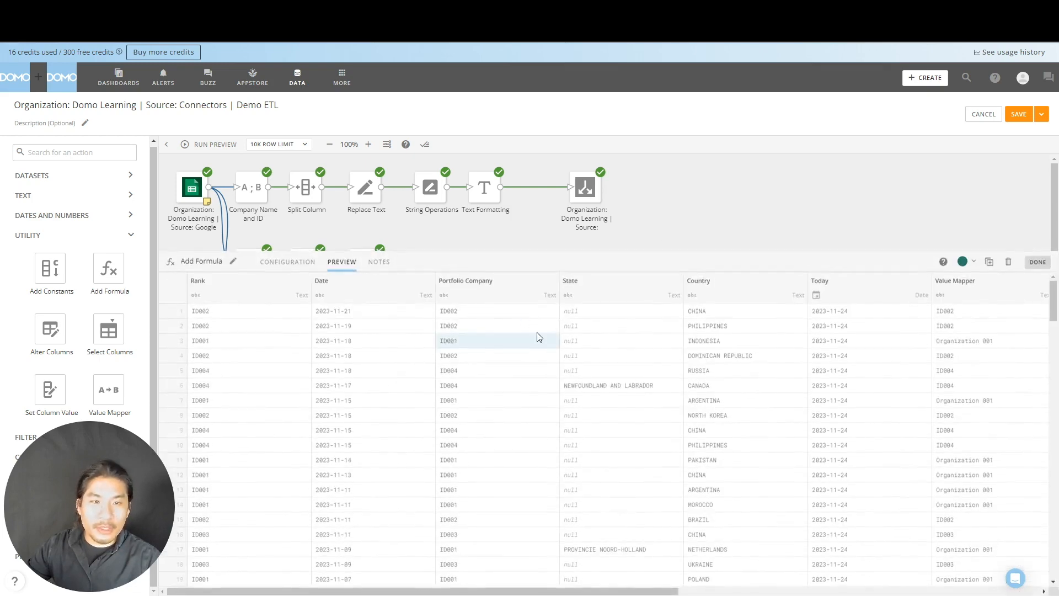
pyautogui.click(287, 262)
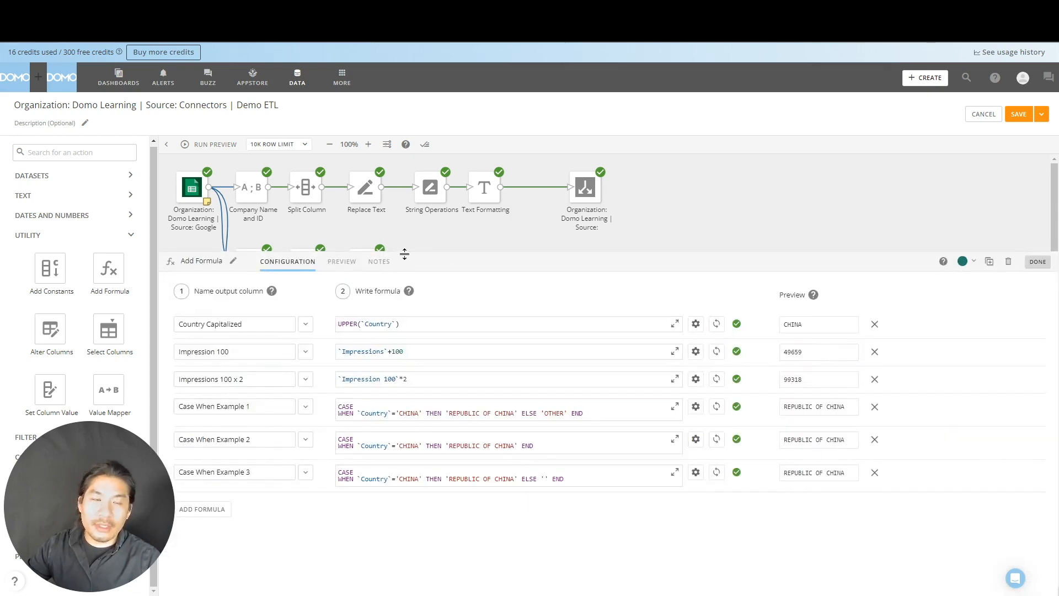
pyautogui.moveTo(404, 254); pyautogui.dragTo(404, 208)
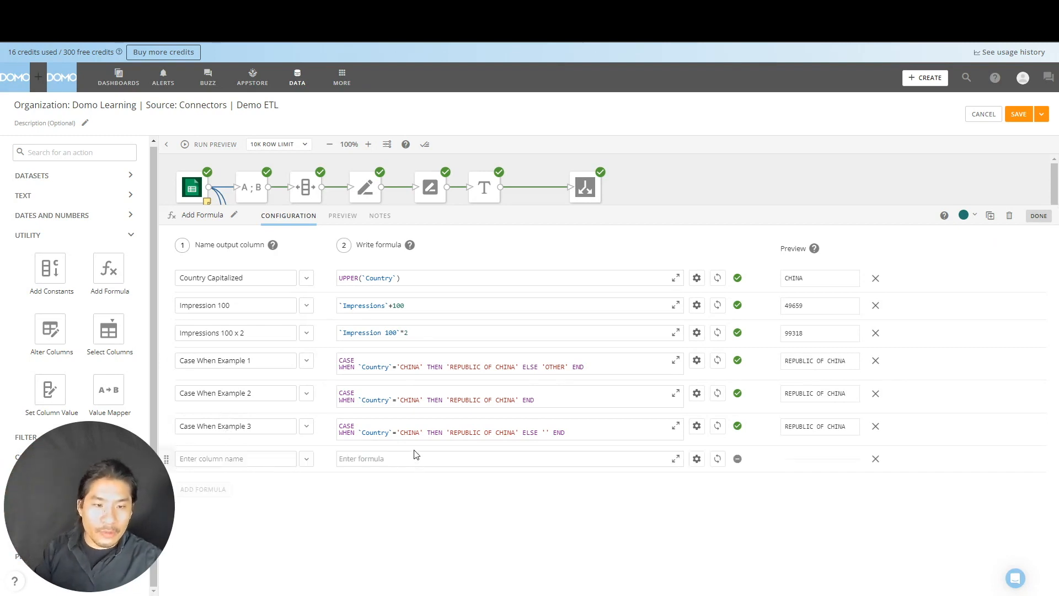
pyautogui.click(419, 462)
pyautogui.write('Case')
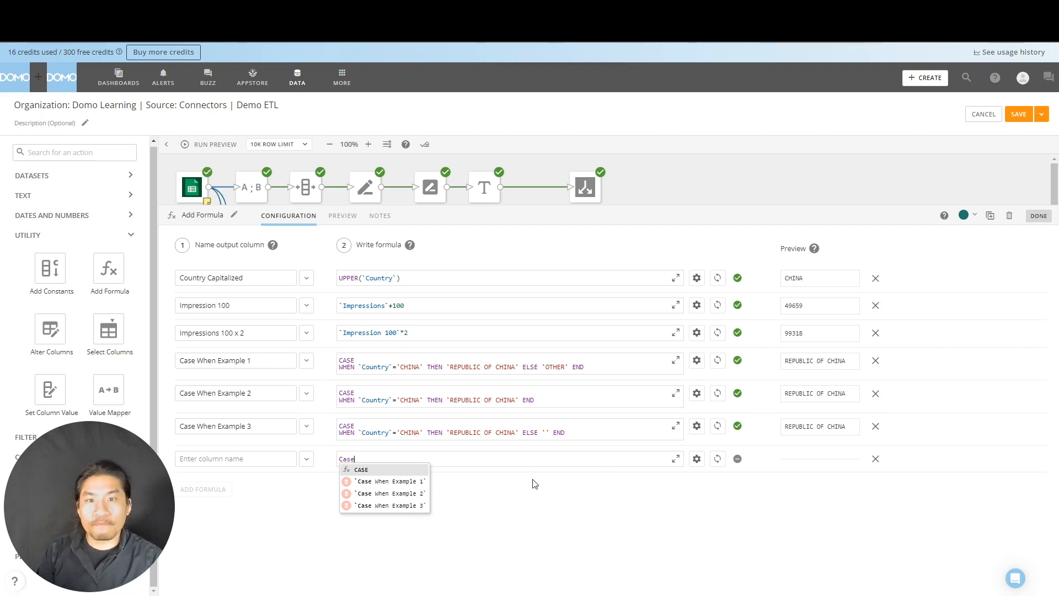
pyautogui.click(383, 460)
pyautogui.press('BackSpace')
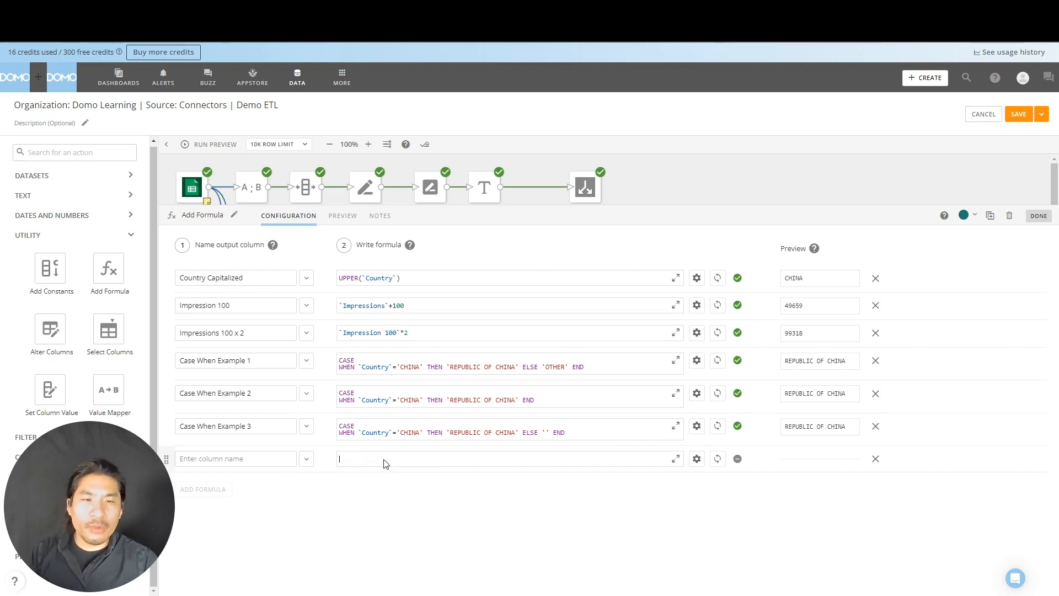
# - Name the new formula row's output column "Month Year Date"
pyautogui.click(268, 467)
pyautogui.write('Month Year date')
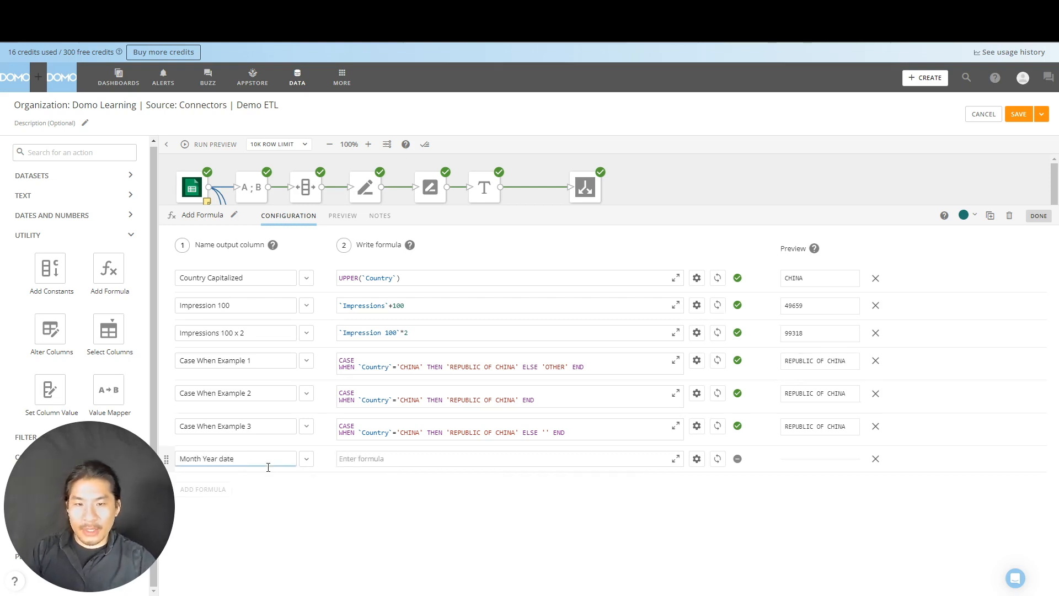
pyautogui.press('BackSpace')
pyautogui.press('BackSpace')
pyautogui.write('ate')
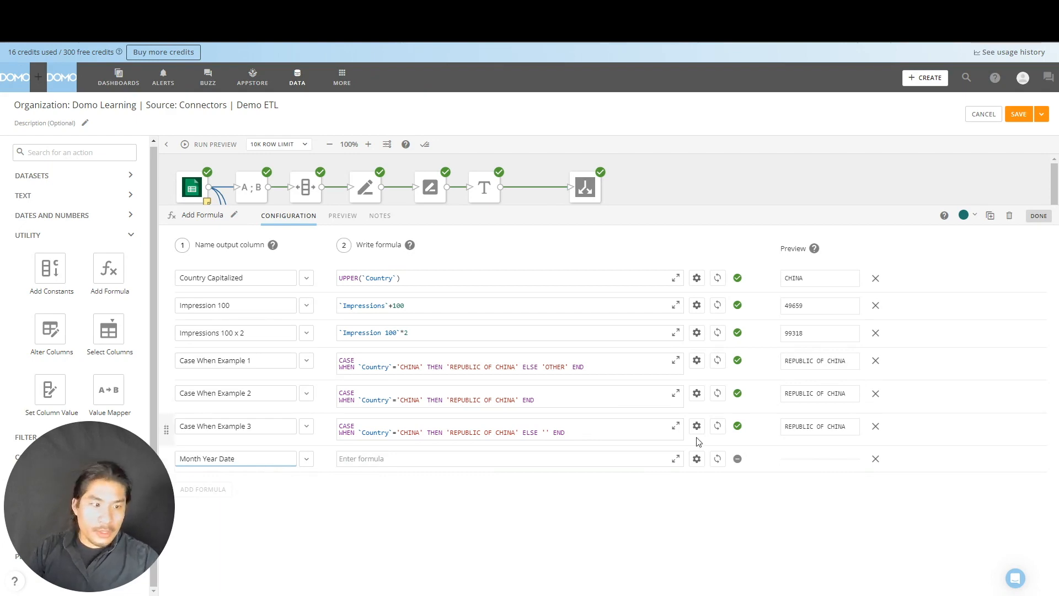
# - Check the column data types in the Month Year Date formula editor, and leave it without changes
pyautogui.click(677, 461)
pyautogui.click(341, 179)
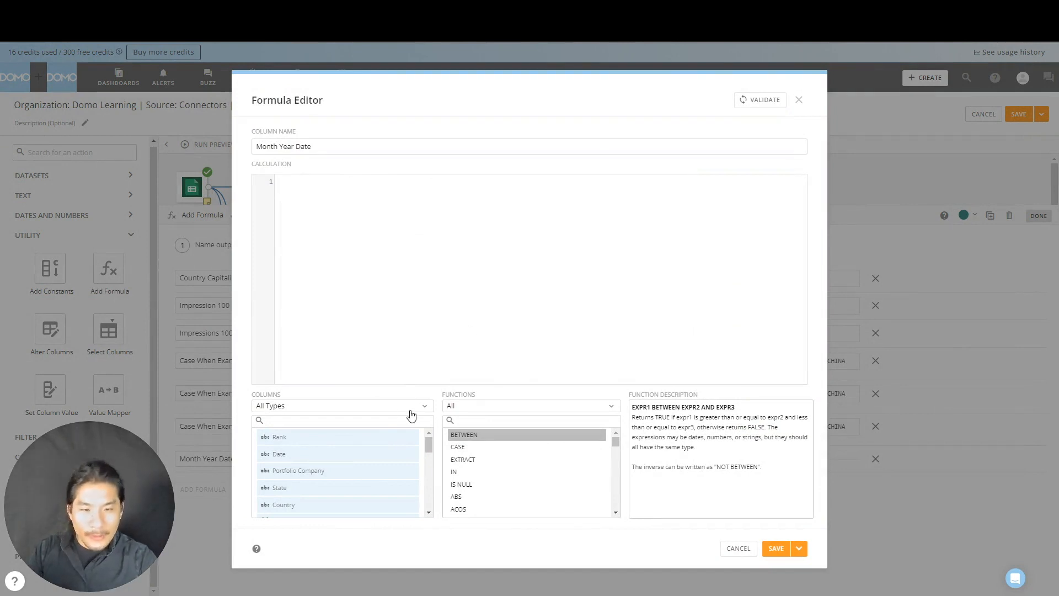
pyautogui.scroll(-3, 382, 452)
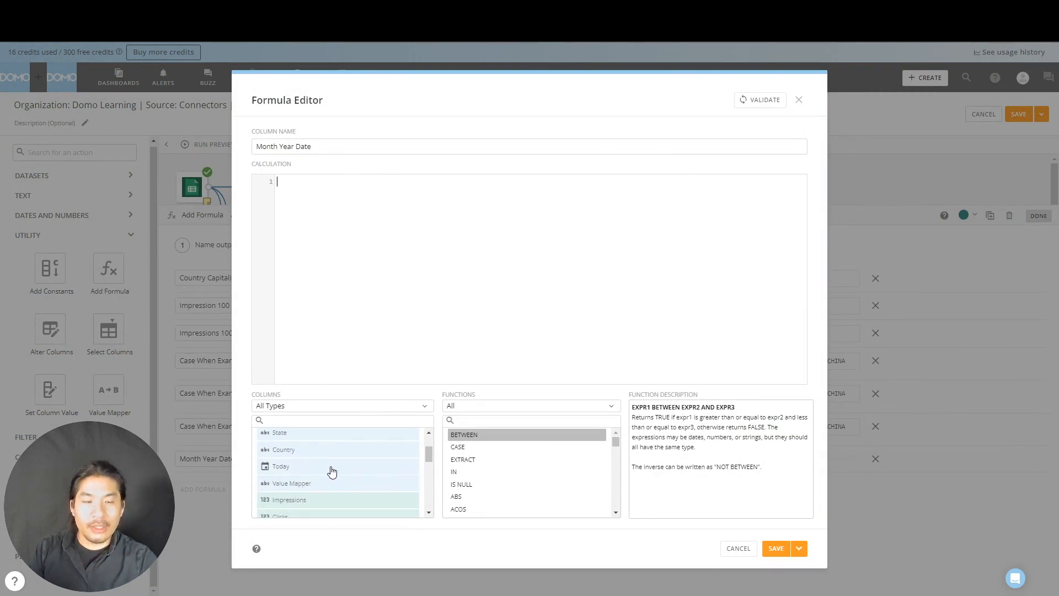
pyautogui.click(739, 547)
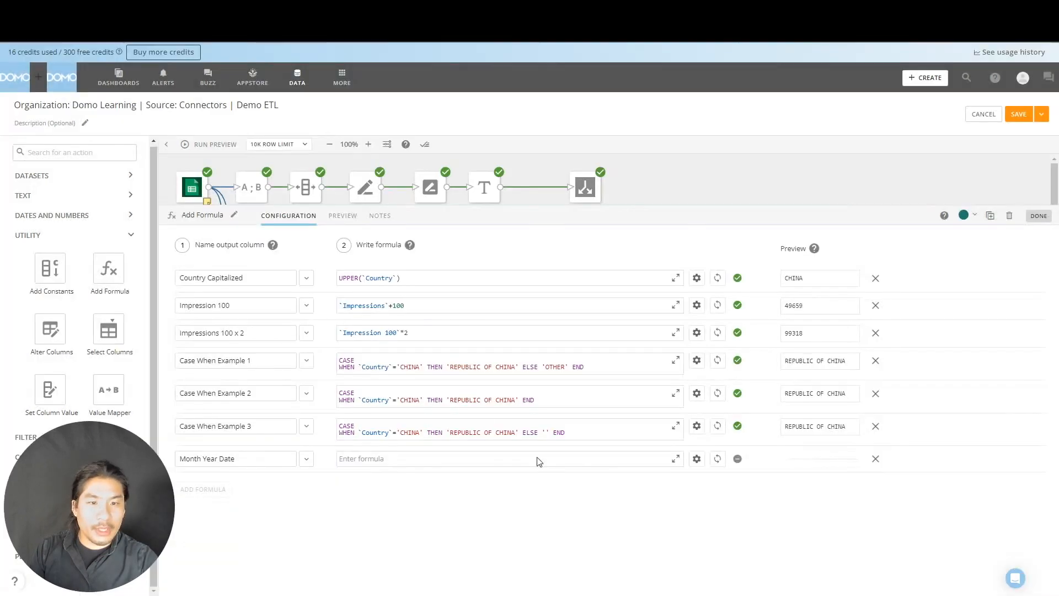
# - Change the Date column's cast data type to Date in the Alter Columns tile
pyautogui.click(742, 197)
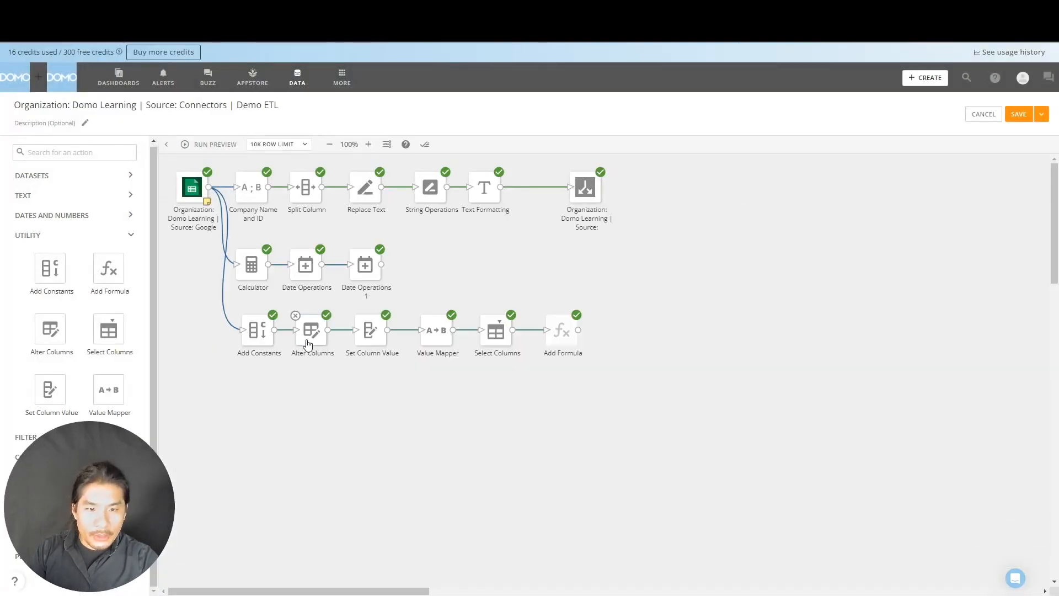
pyautogui.click(309, 330)
pyautogui.click(292, 215)
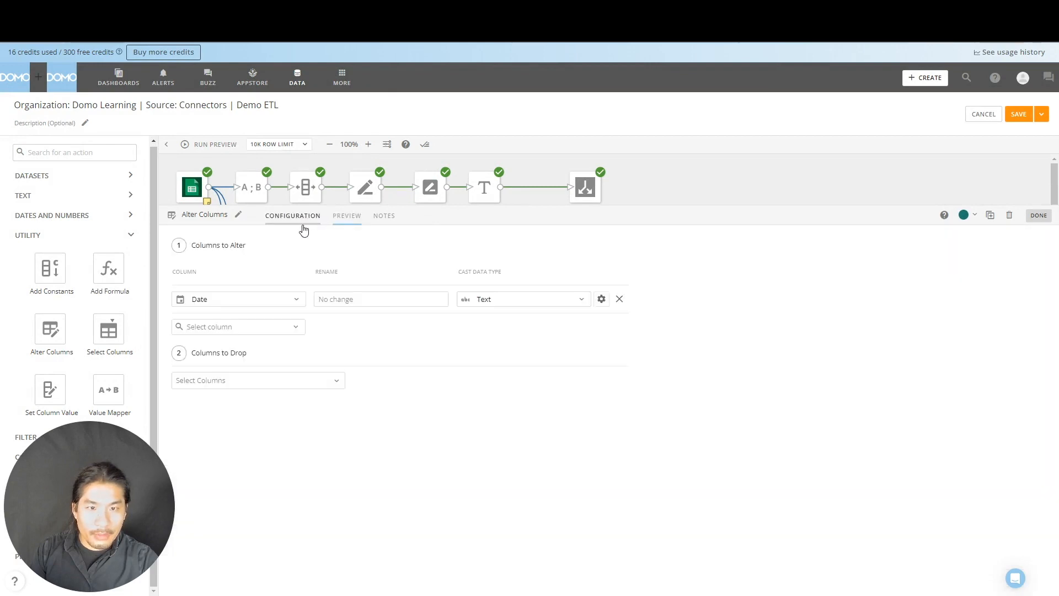
pyautogui.click(514, 307)
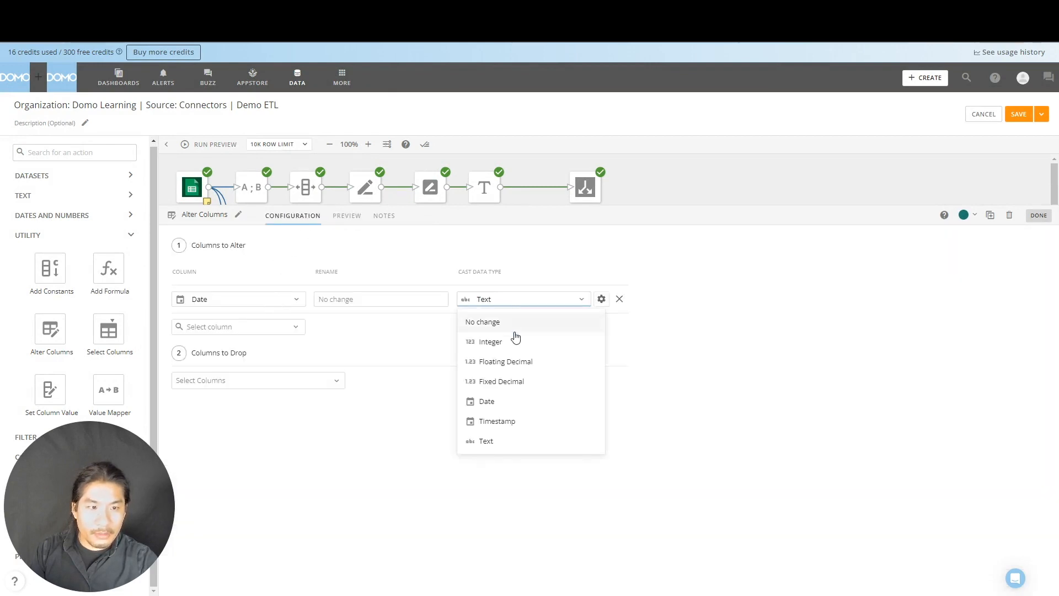
pyautogui.click(509, 408)
pyautogui.click(693, 195)
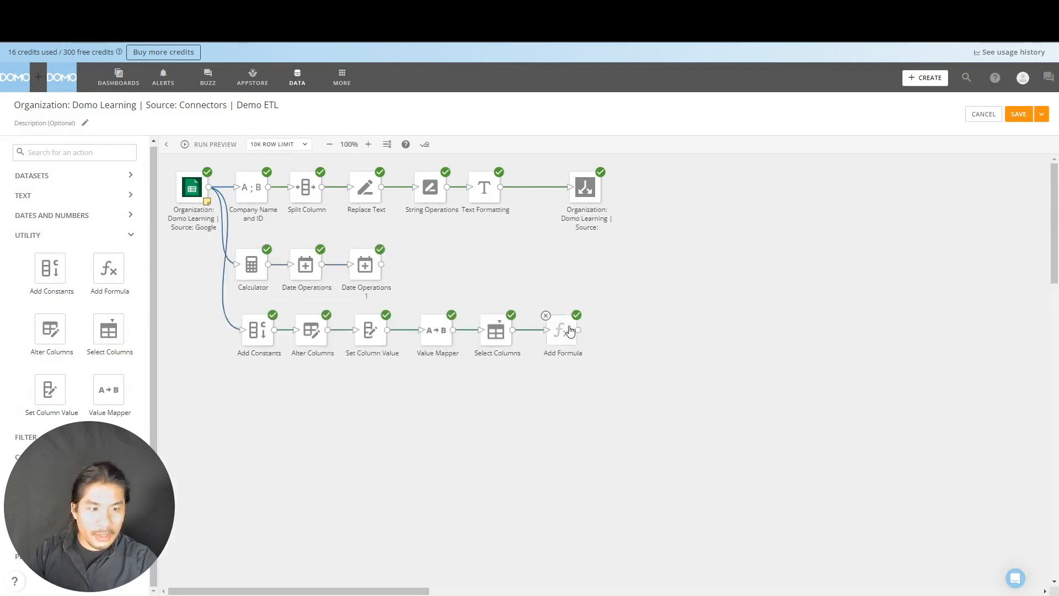
# - Reopen the Add Formula tile and begin the Month Year Date formula with CAST(CONCAT(YEAR(`Date`),'-', in its formula editor
pyautogui.click(571, 331)
pyautogui.click(342, 459)
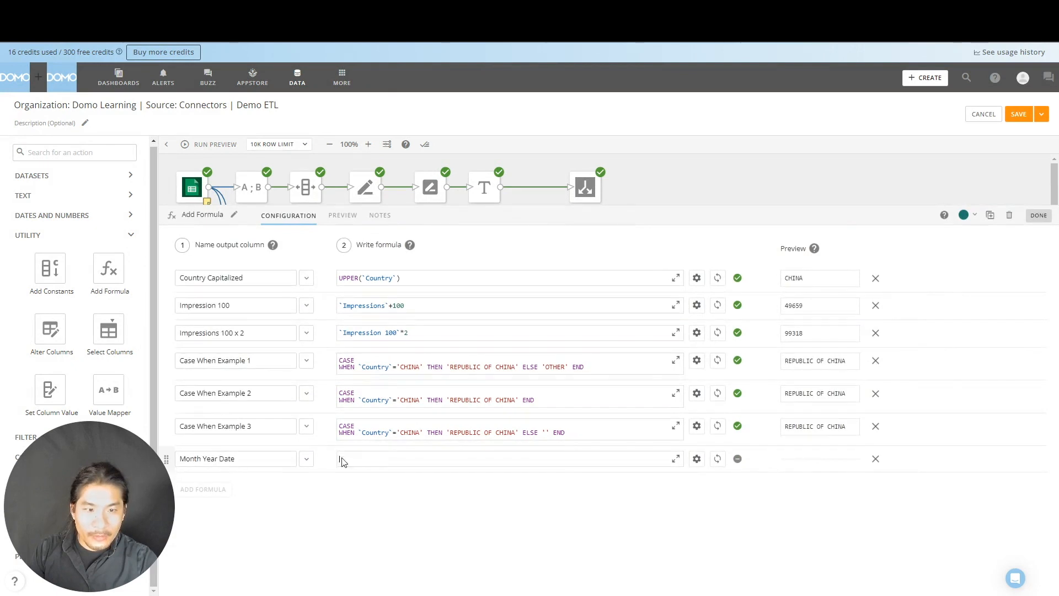
pyautogui.click(676, 459)
pyautogui.click(343, 185)
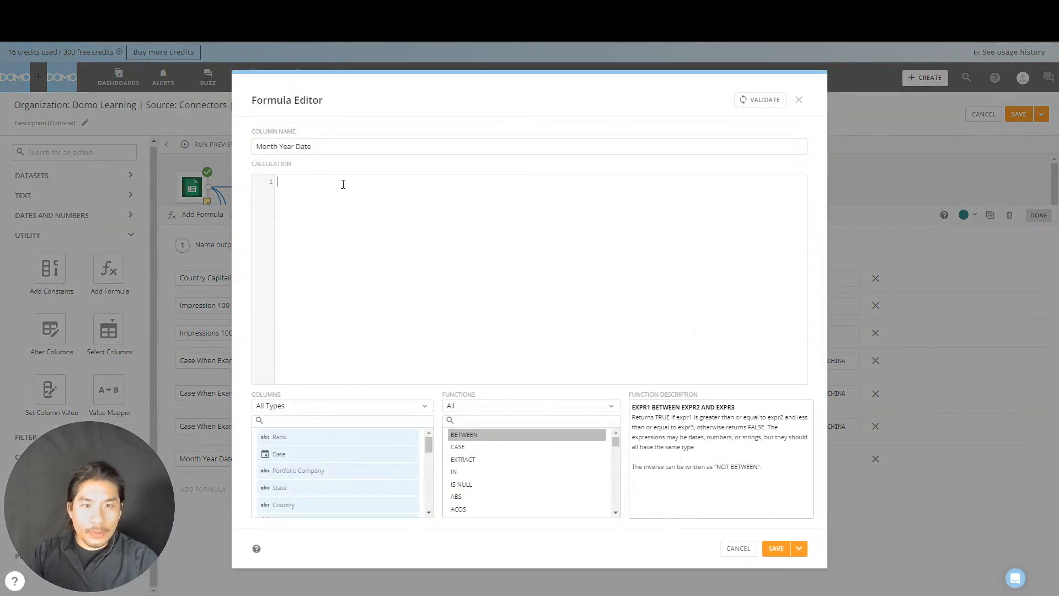
pyautogui.write('CAS')
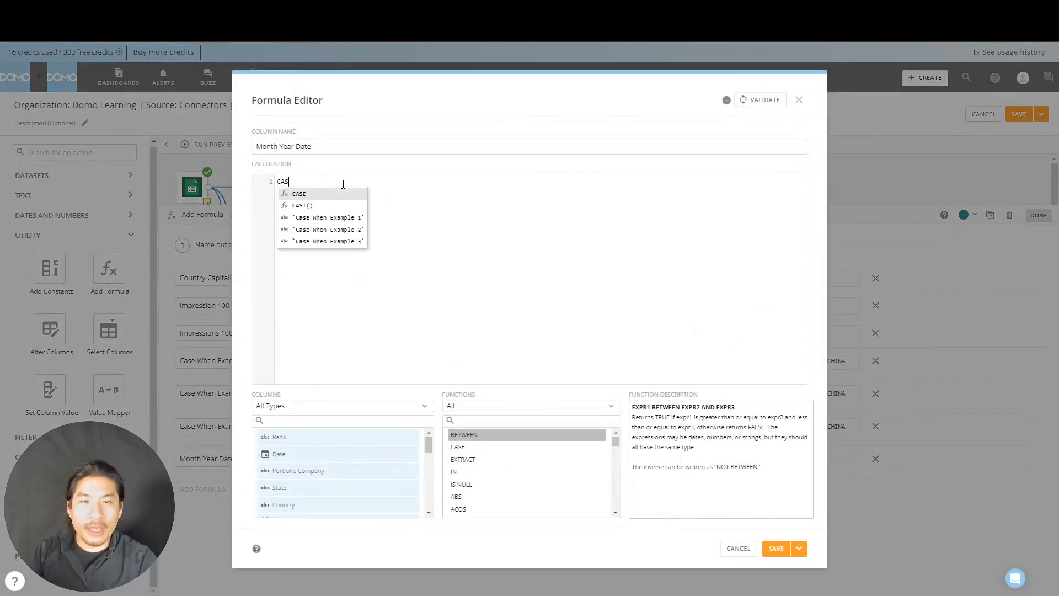
pyautogui.write('T(')
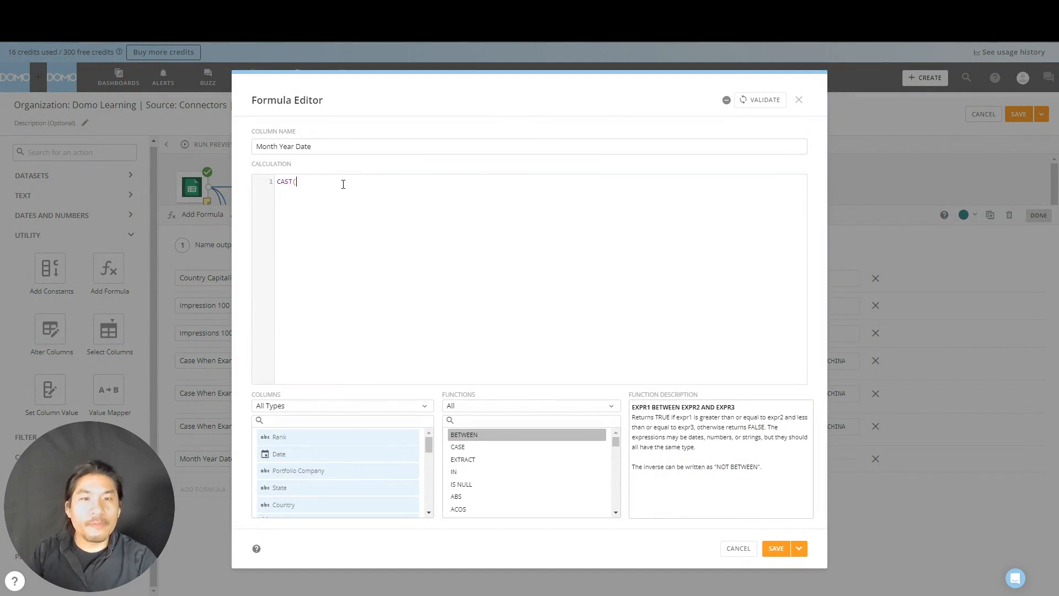
pyautogui.write('CONCAT(')
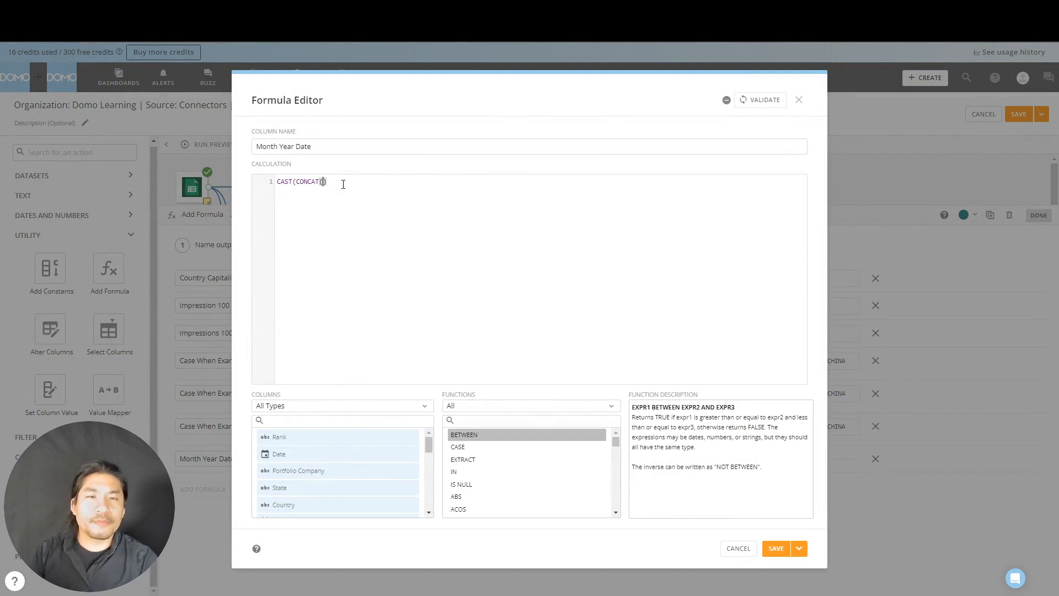
pyautogui.write('YEAR')
pyautogui.press('Return')
pyautogui.write('dat')
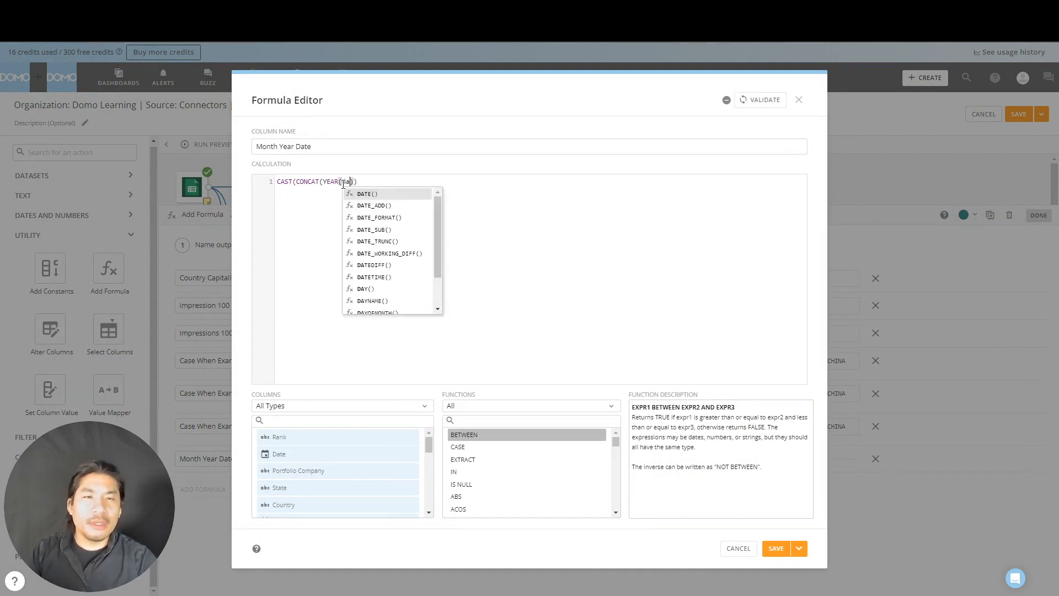
pyautogui.press('Up')
pyautogui.press('Return')
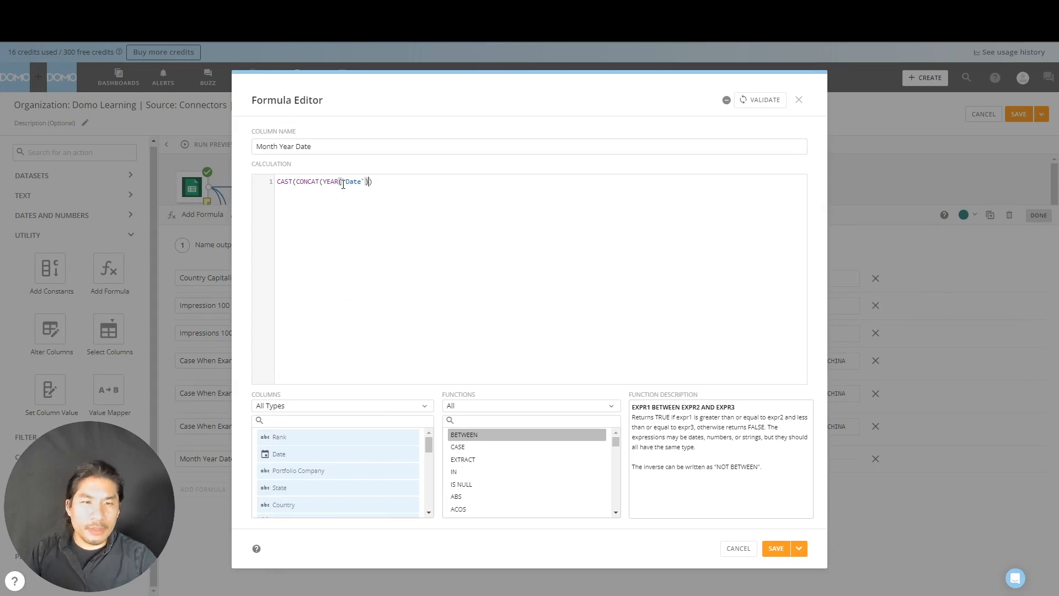
pyautogui.write("),'-'")
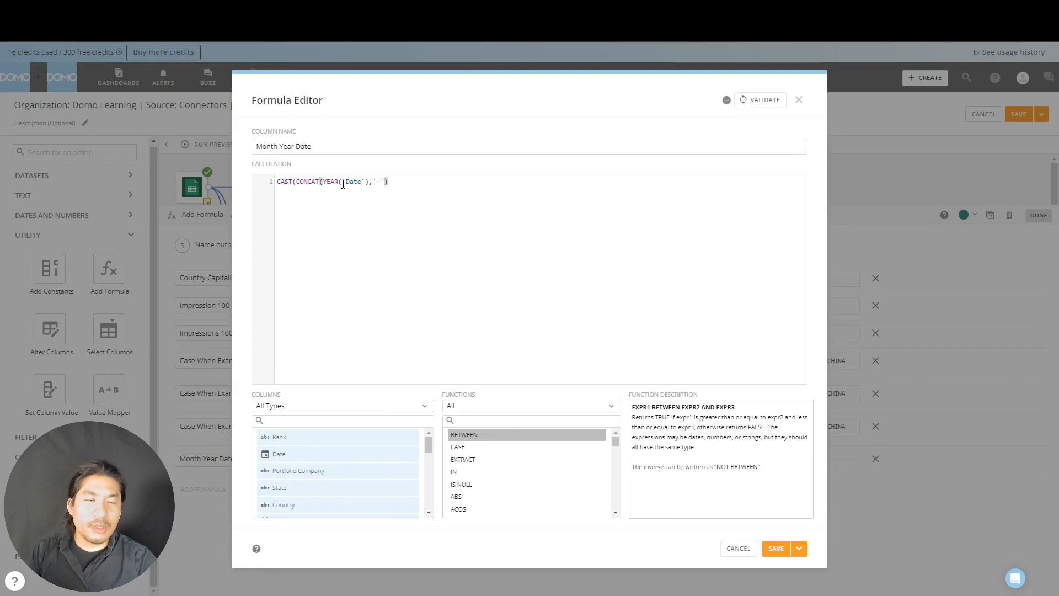
pyautogui.write(',')
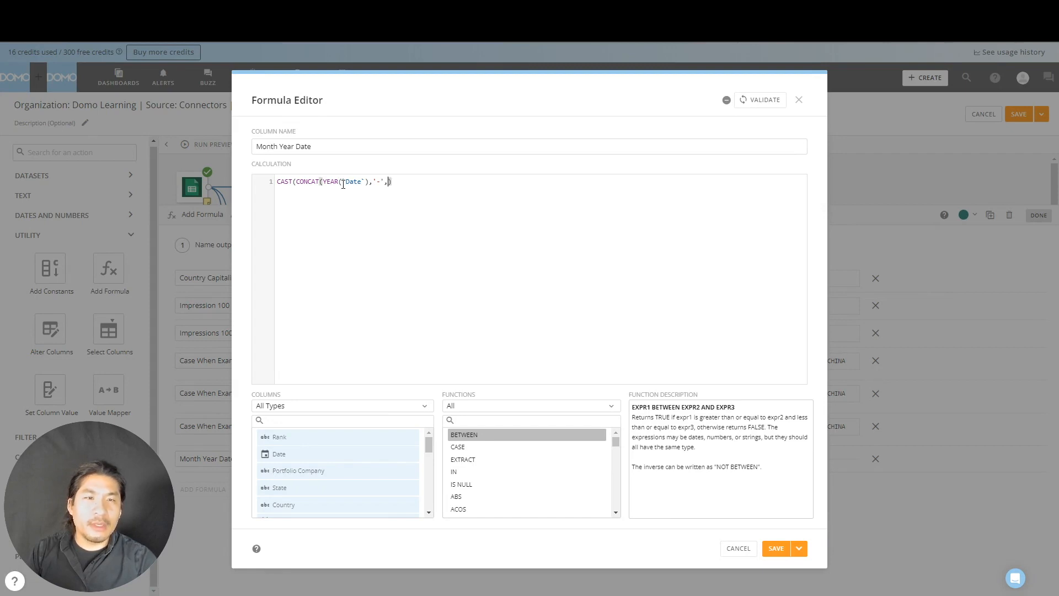
# - Complete the Month Year Date formula with MONTH(`Date`),'-',1) as date), and save and close it
pyautogui.write('MONTH(date')
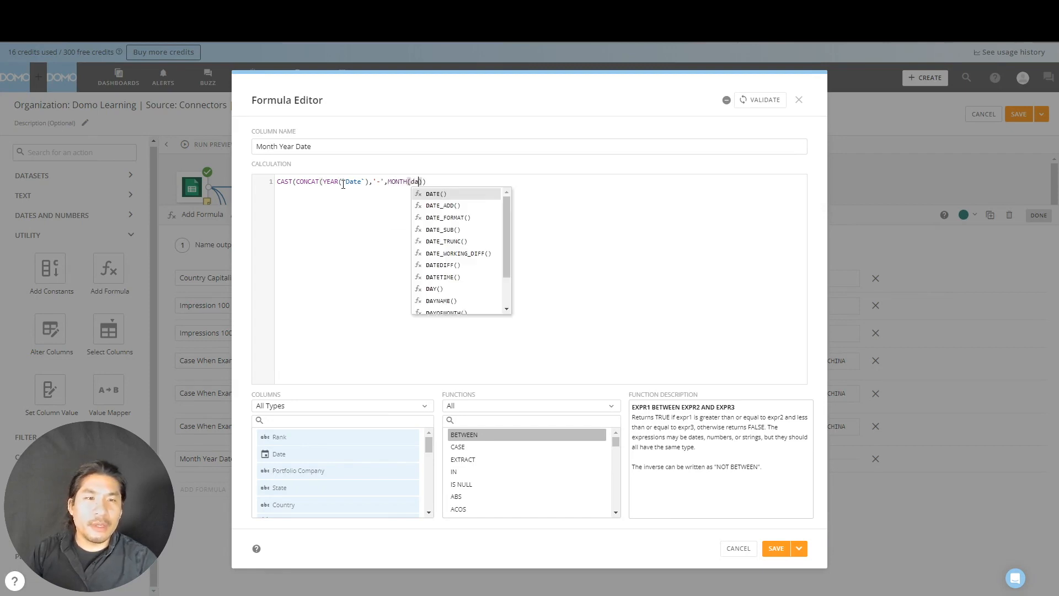
pyautogui.press('Up')
pyautogui.press('Return')
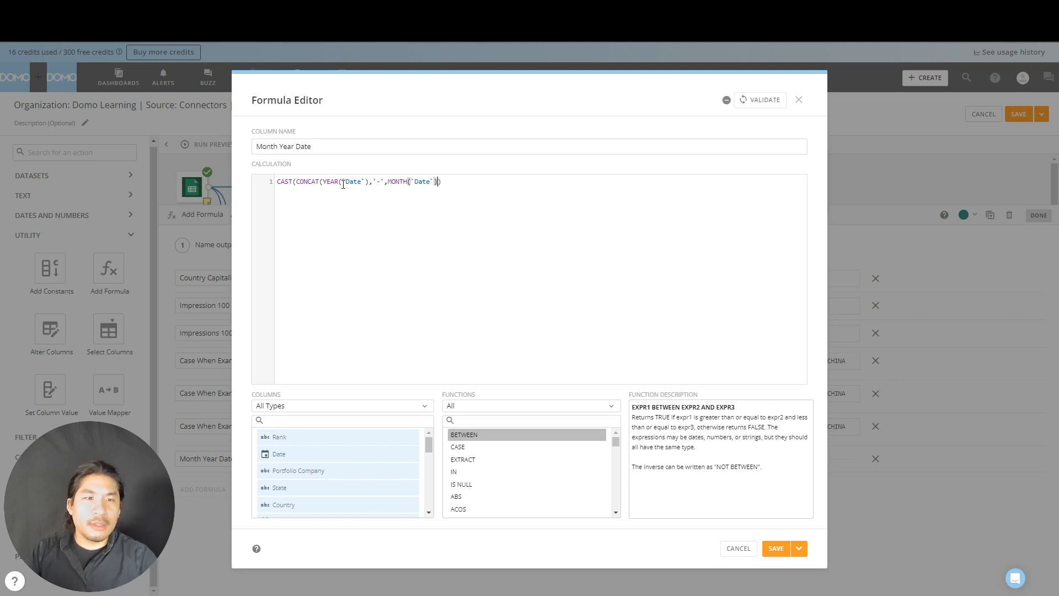
pyautogui.write(",'-")
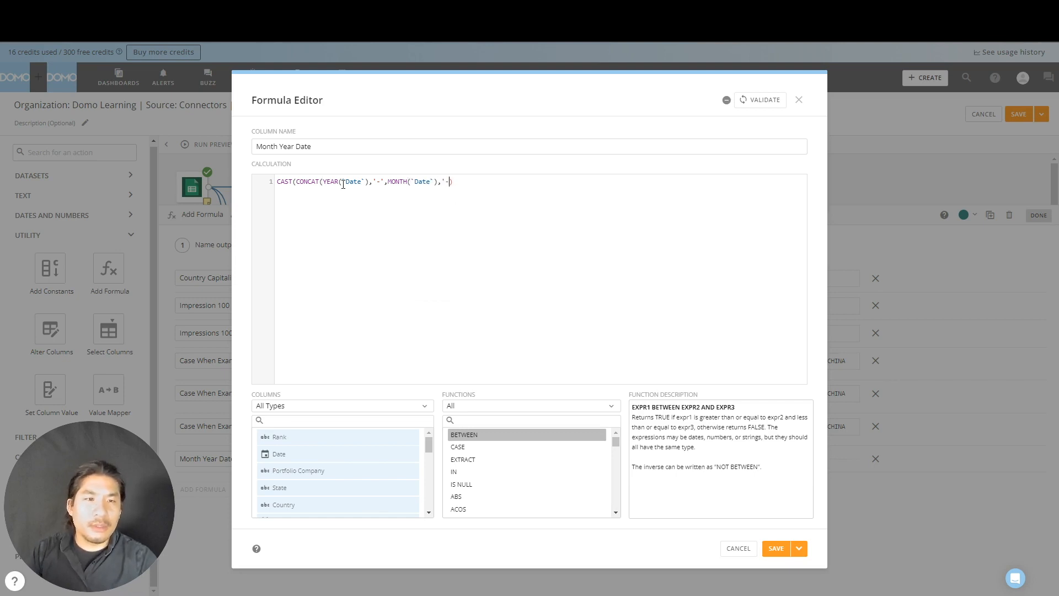
pyautogui.write("',1)")
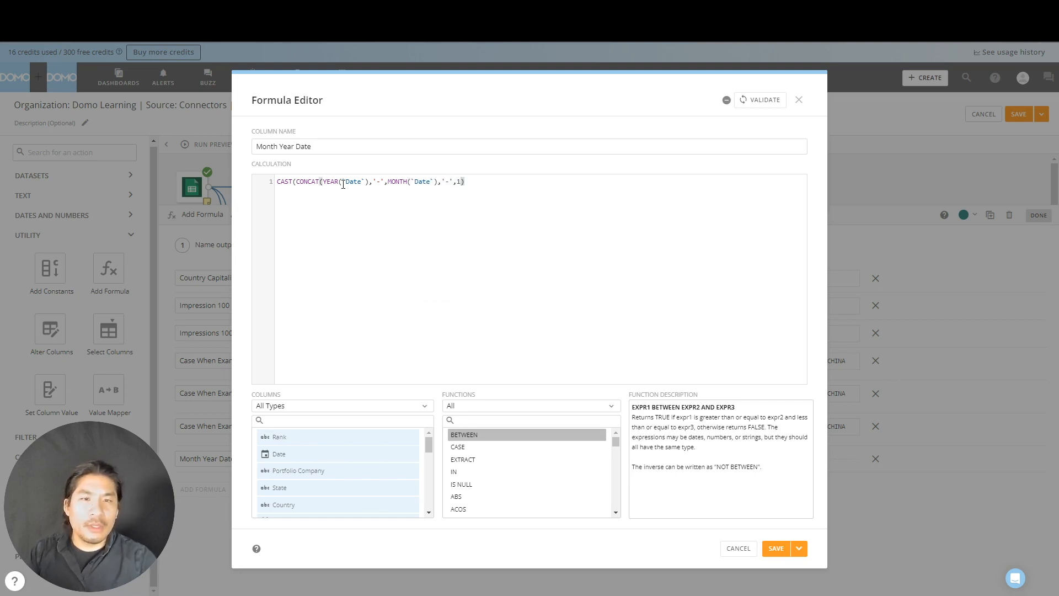
pyautogui.write(' as date)')
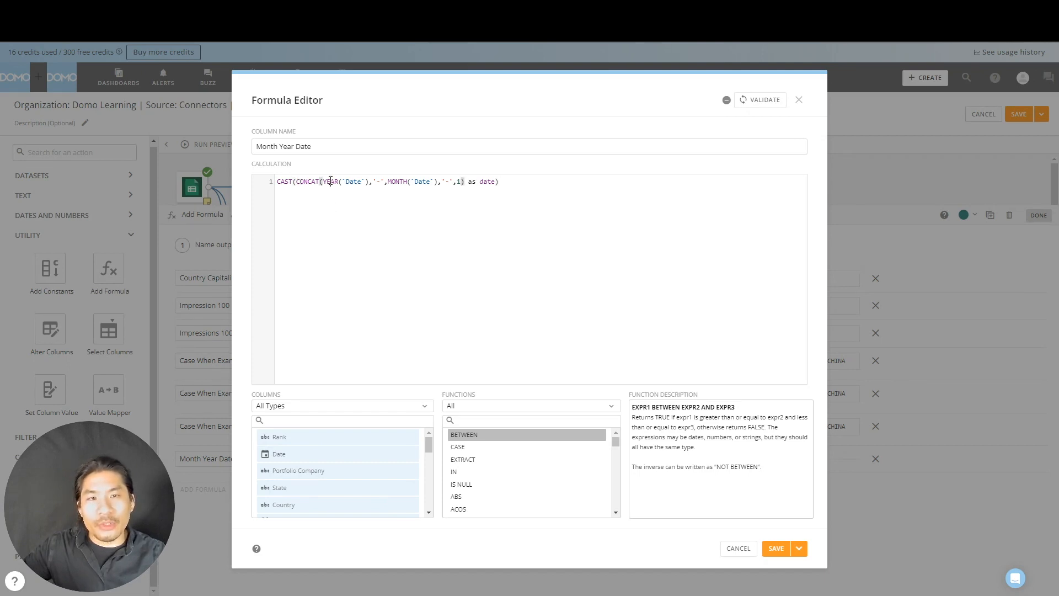
pyautogui.doubleClick(332, 181)
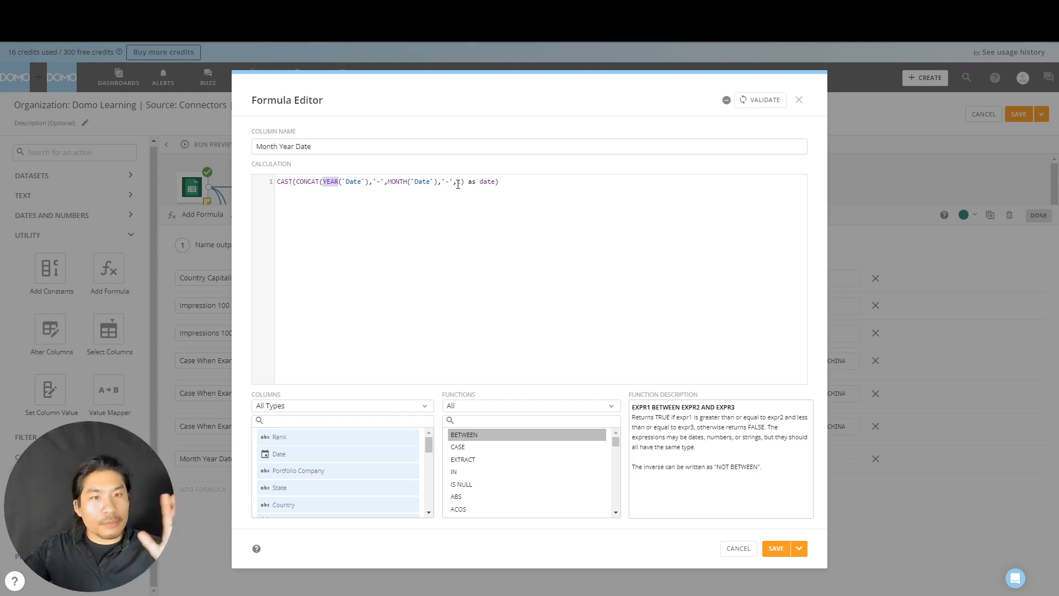
pyautogui.write('1')
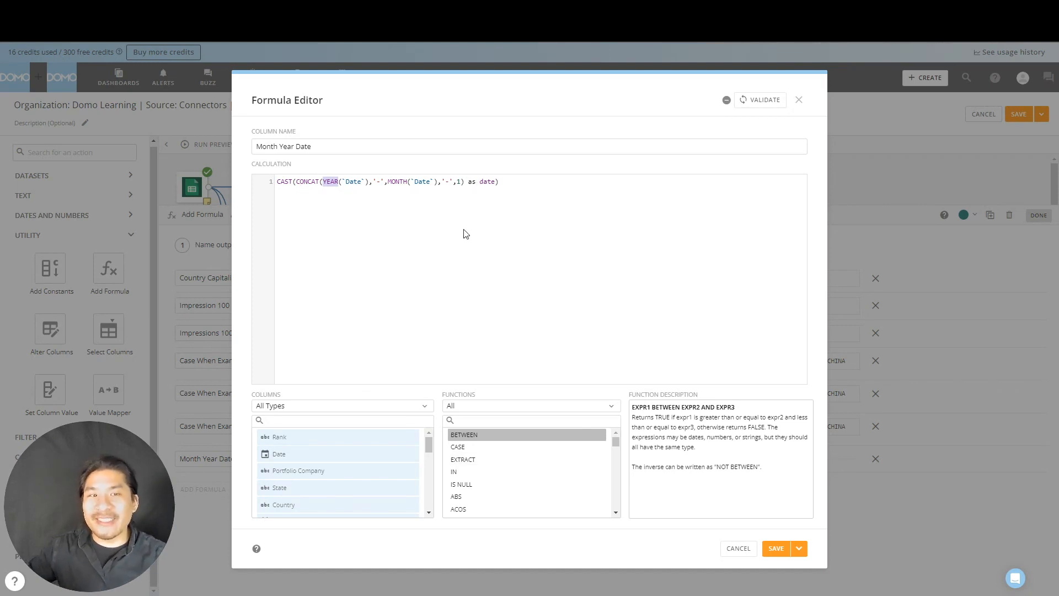
pyautogui.click(799, 549)
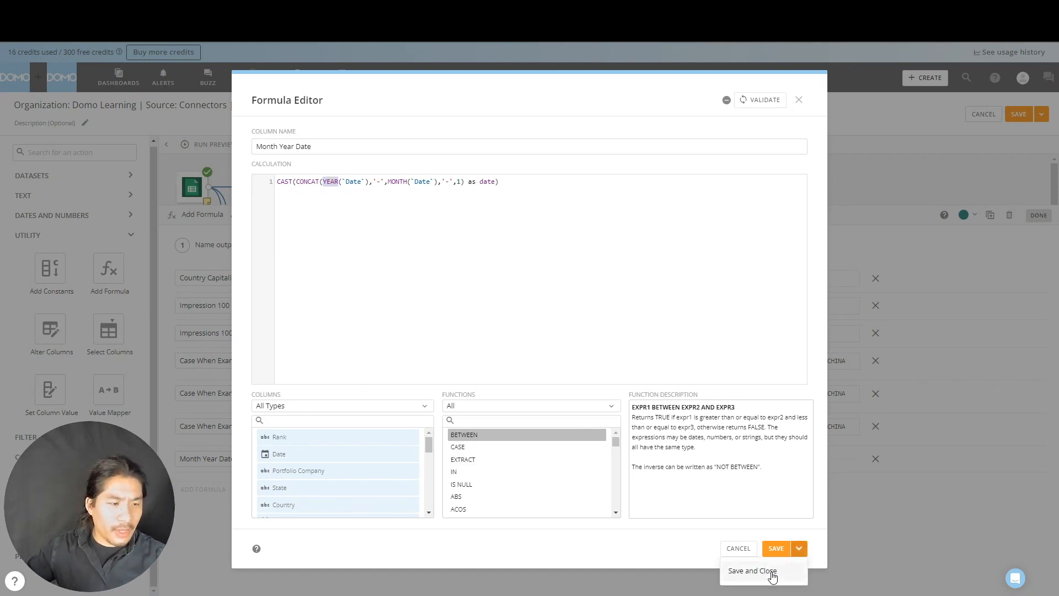
pyautogui.click(772, 572)
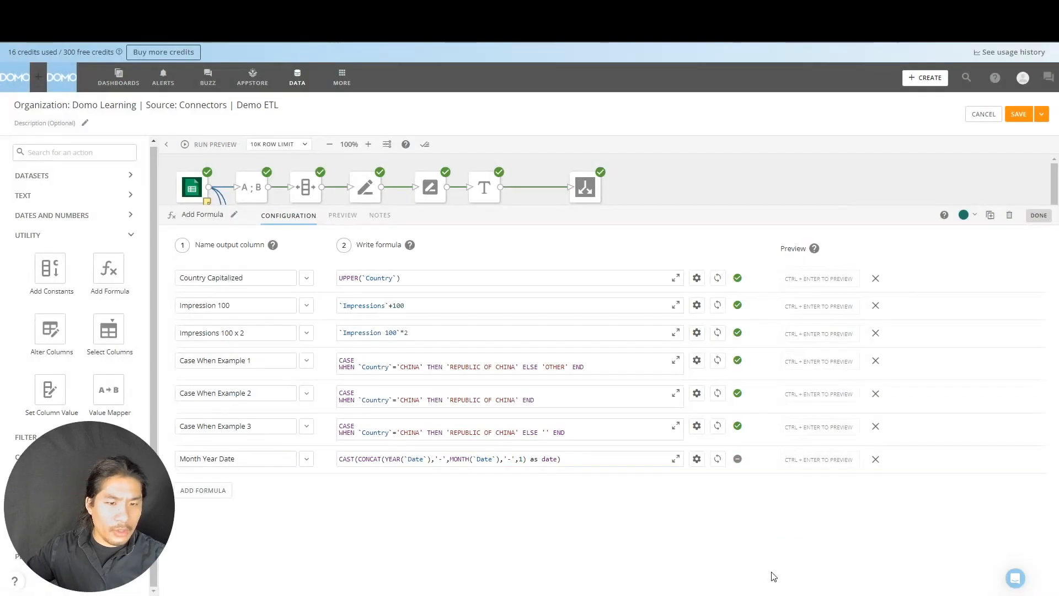
# - Run the dataflow preview and check the Month Year Date values against the Date column in the Add Formula tile's preview rows
pyautogui.click(197, 146)
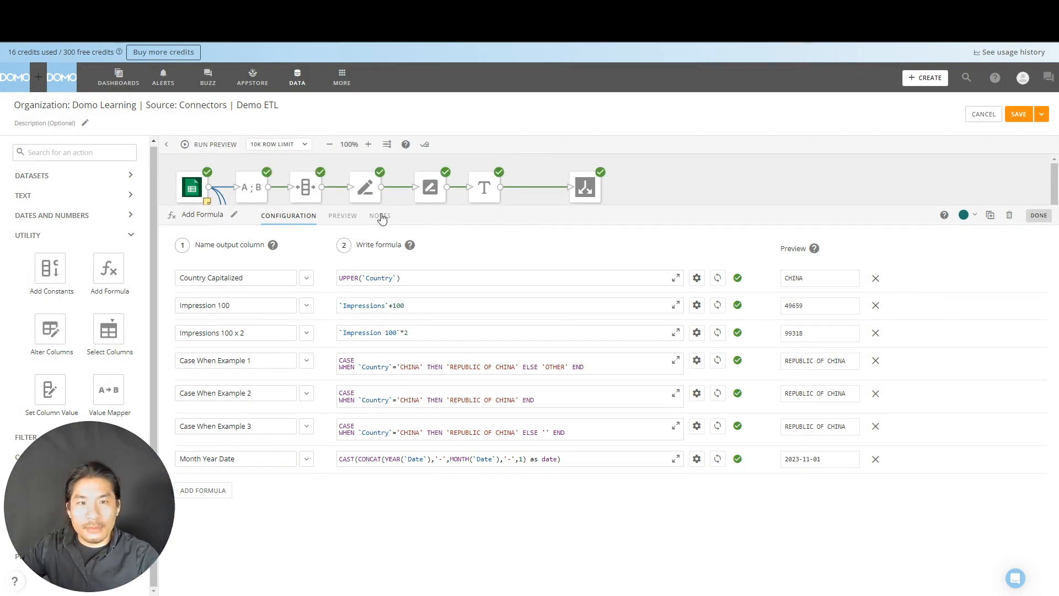
pyautogui.click(342, 216)
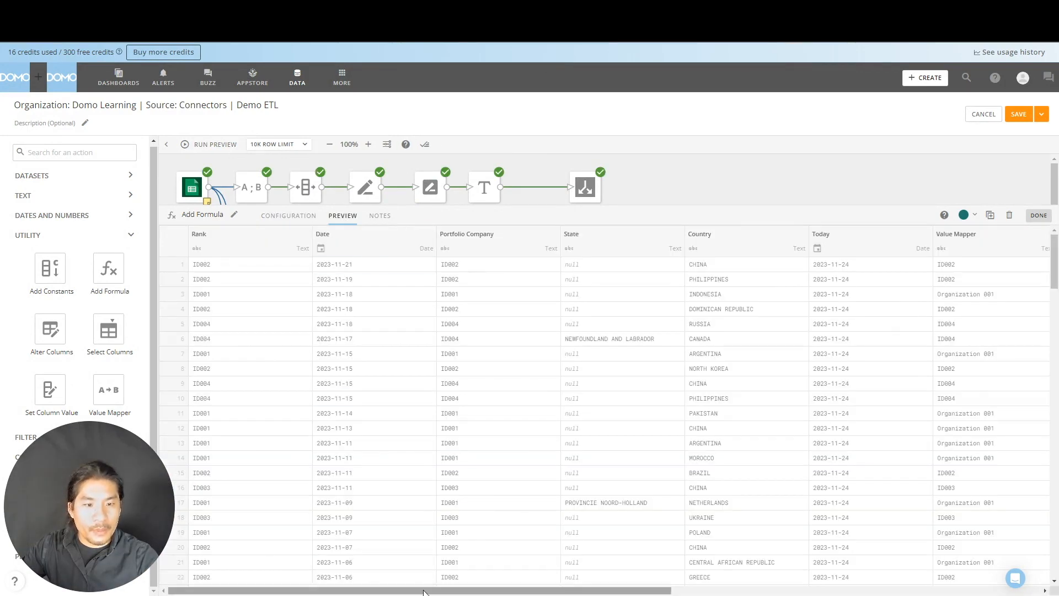
pyautogui.hscroll(10, 1046, 581)
pyautogui.hscroll(2, 1046, 581)
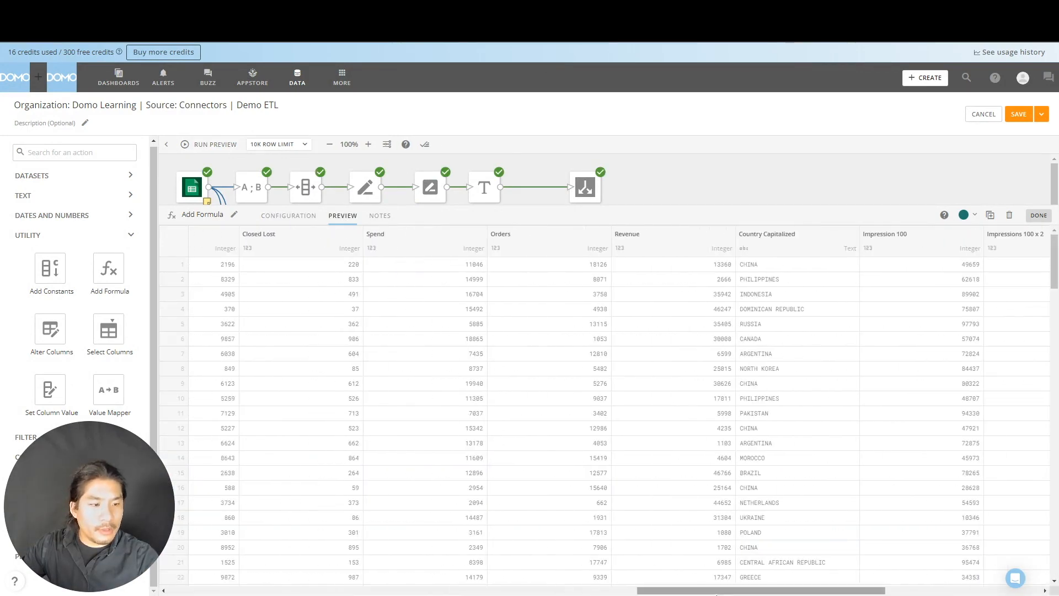
pyautogui.moveTo(761, 590); pyautogui.dragTo(490, 590)
pyautogui.moveTo(375, 590); pyautogui.dragTo(180, 590)
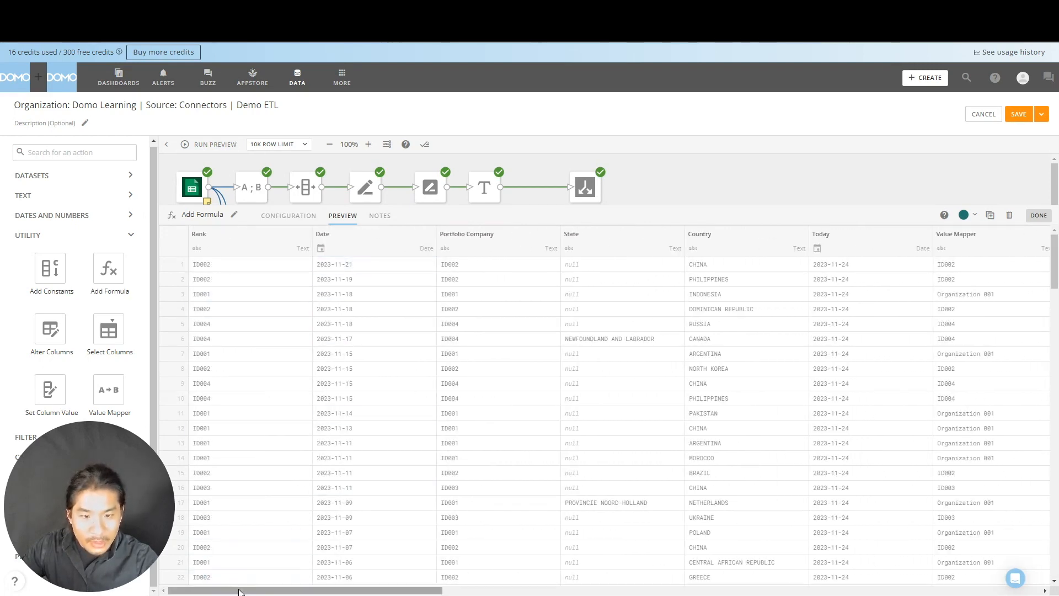
pyautogui.moveTo(259, 590); pyautogui.dragTo(1056, 518)
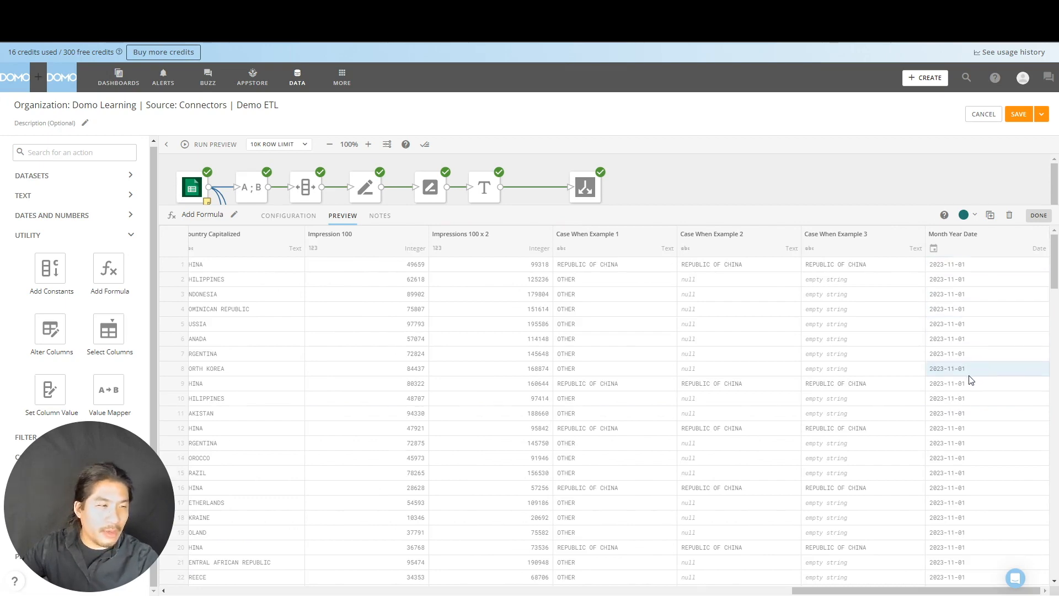
pyautogui.scroll(-5, 970, 375)
pyautogui.scroll(-7, 970, 384)
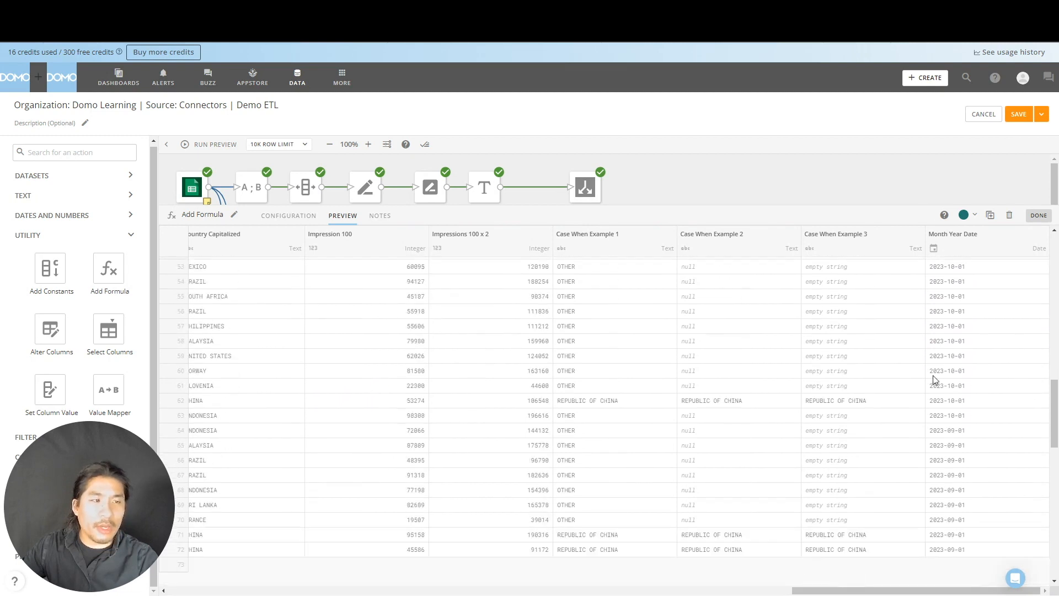
# - Switch to the W3Schools website, open its SQL tutorial, and look through the list of SQL chapters, database topics and references
pyautogui.click(700, 192)
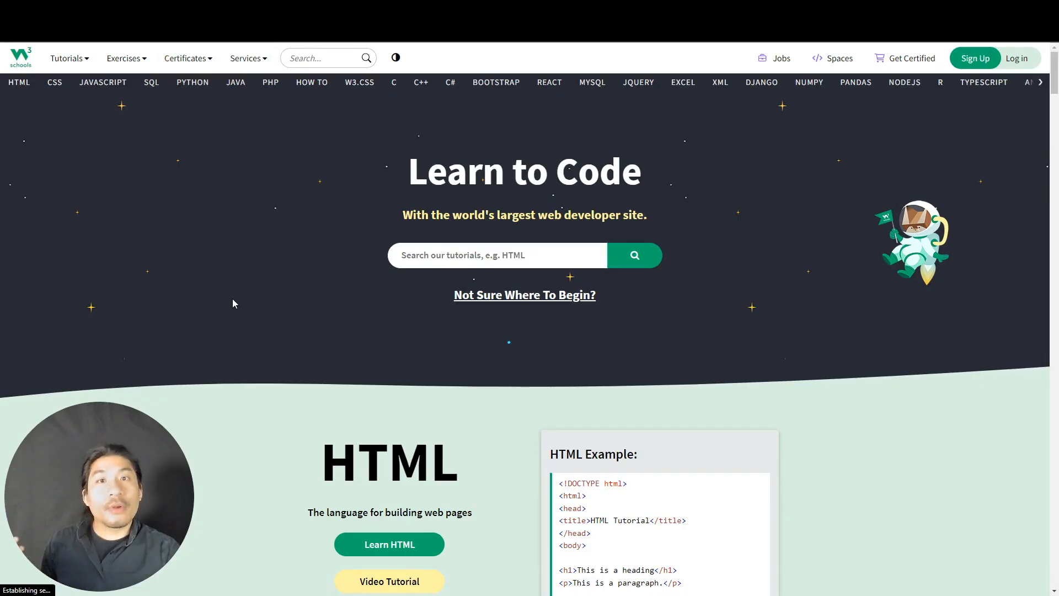
pyautogui.click(19, 82)
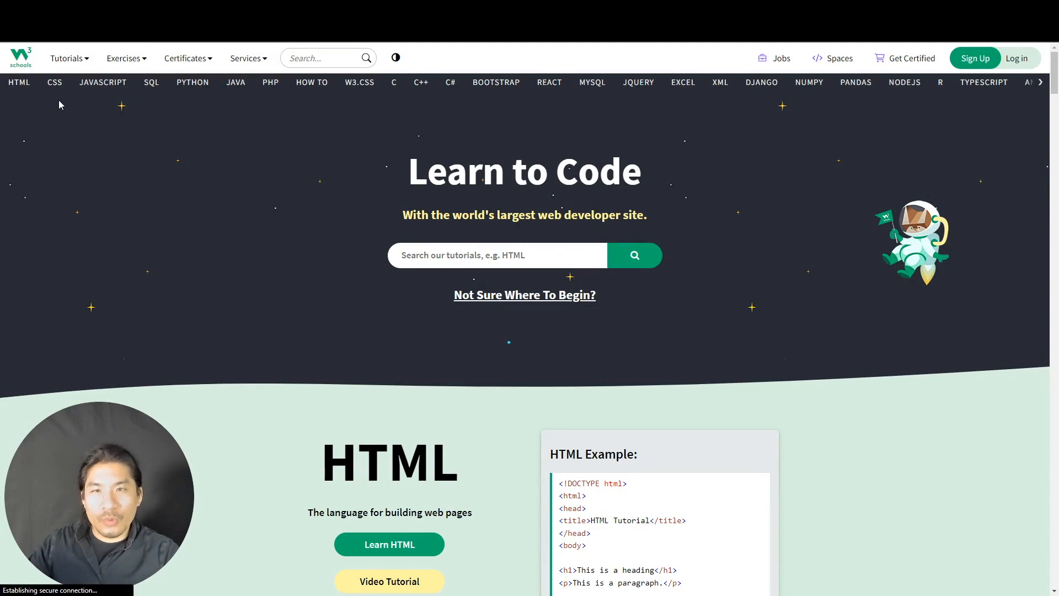
pyautogui.click(146, 84)
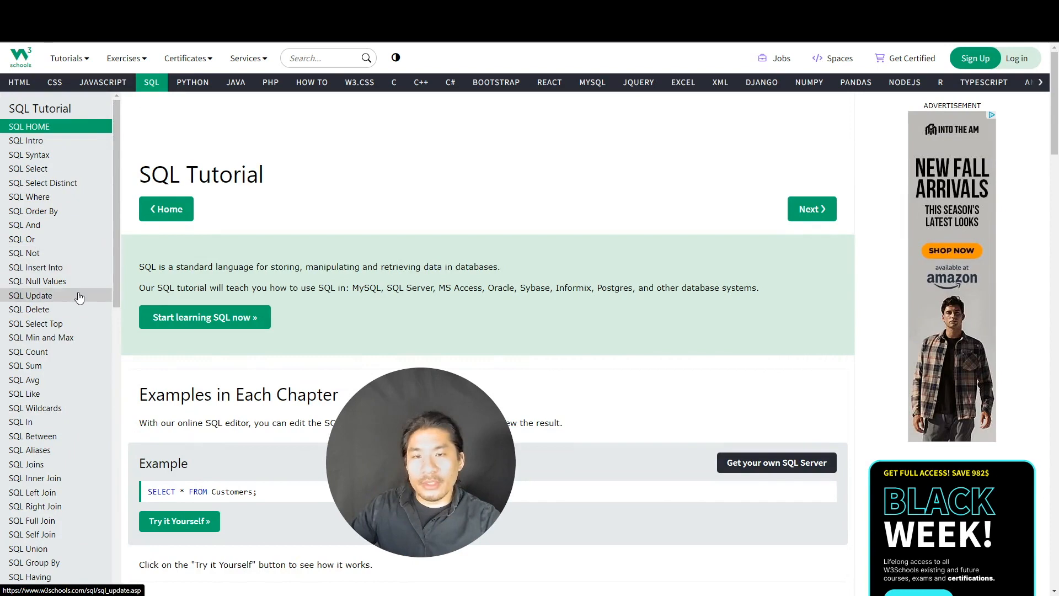
pyautogui.scroll(-5, 78, 296)
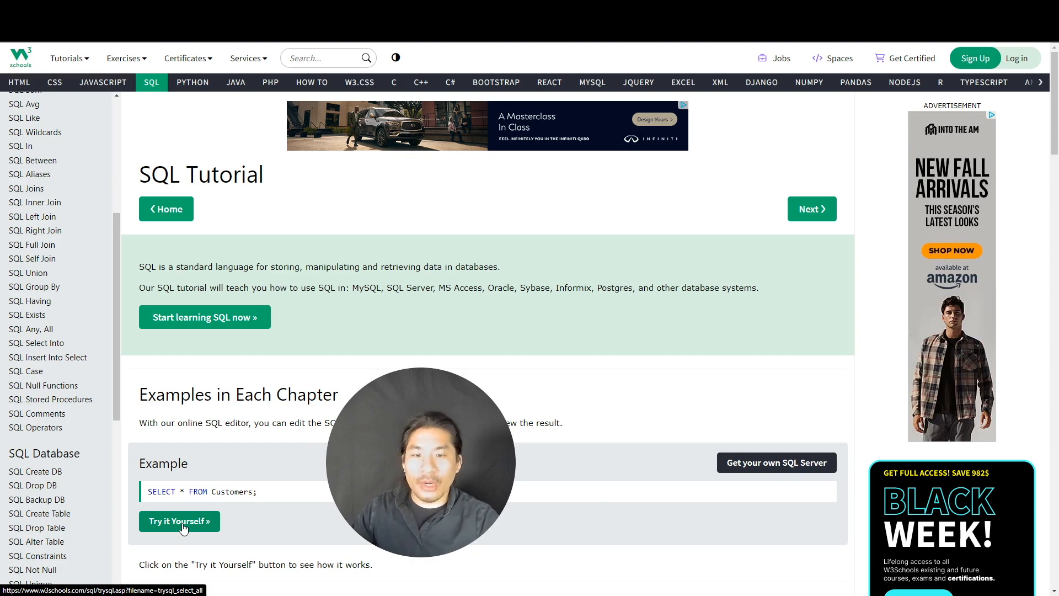
pyautogui.scroll(-4, 59, 337)
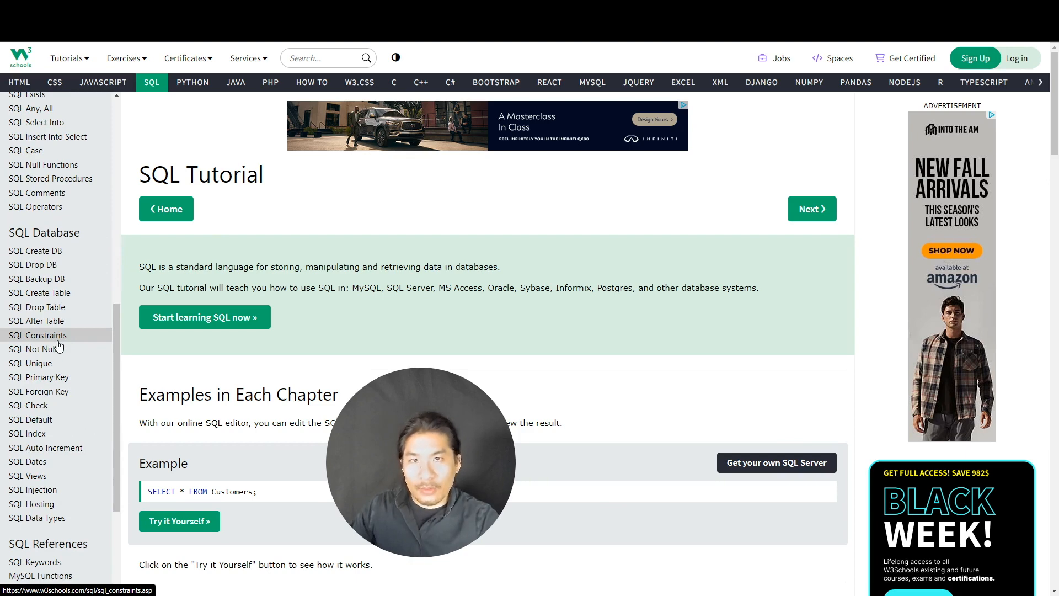
pyautogui.moveTo(425, 419); pyautogui.dragTo(105, 441)
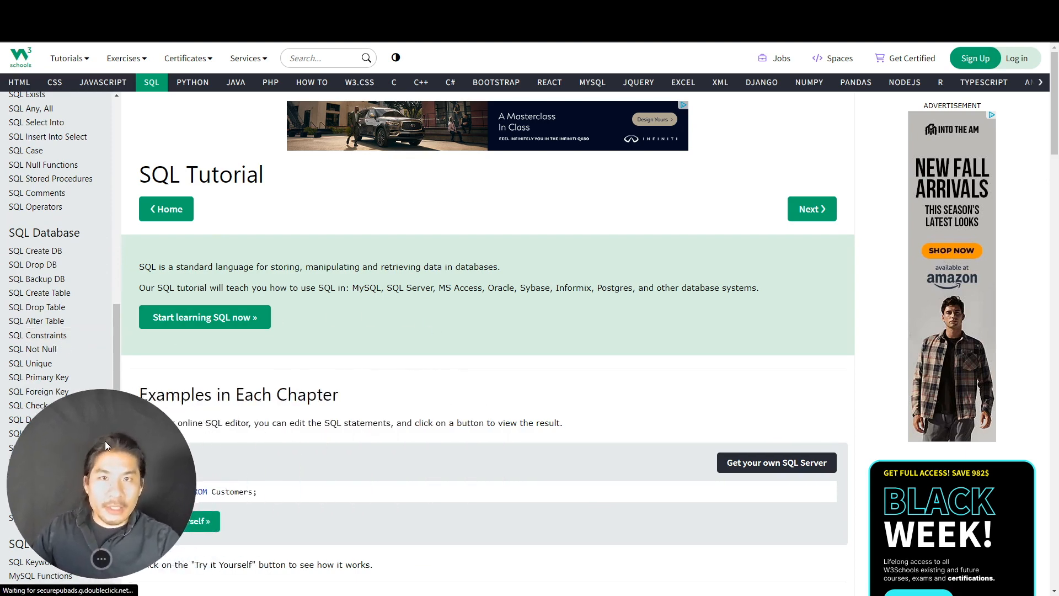